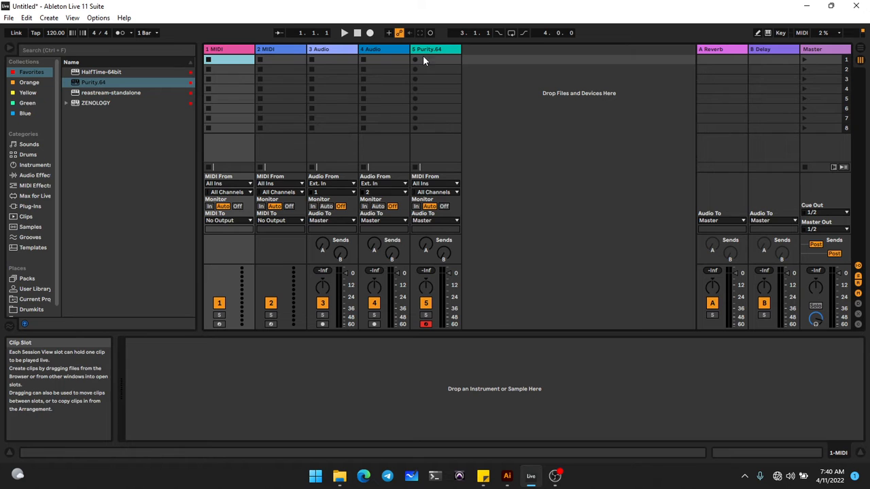
Step: Move the Purity.64 track to the first position in the set and close its plug-in window
{"action": "left_click", "coordinate": [428, 49]}
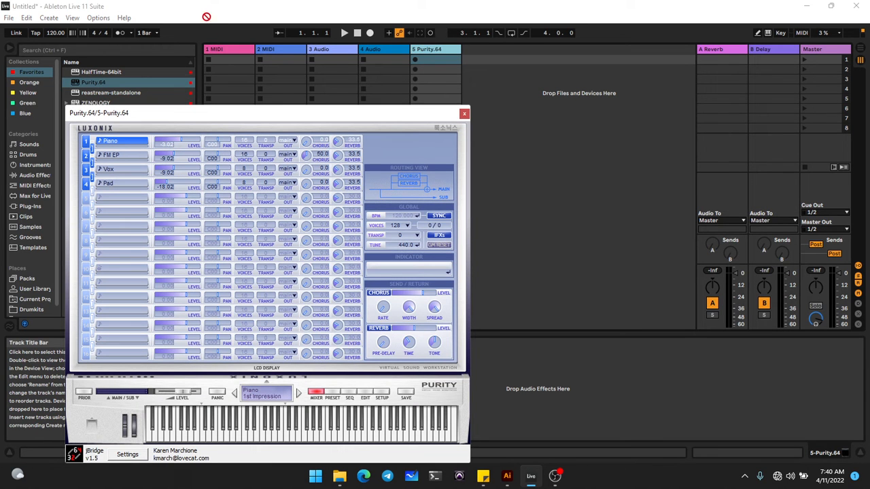
{"action": "left_click_drag", "start_coordinate": [210, 51], "coordinate": [211, 51]}
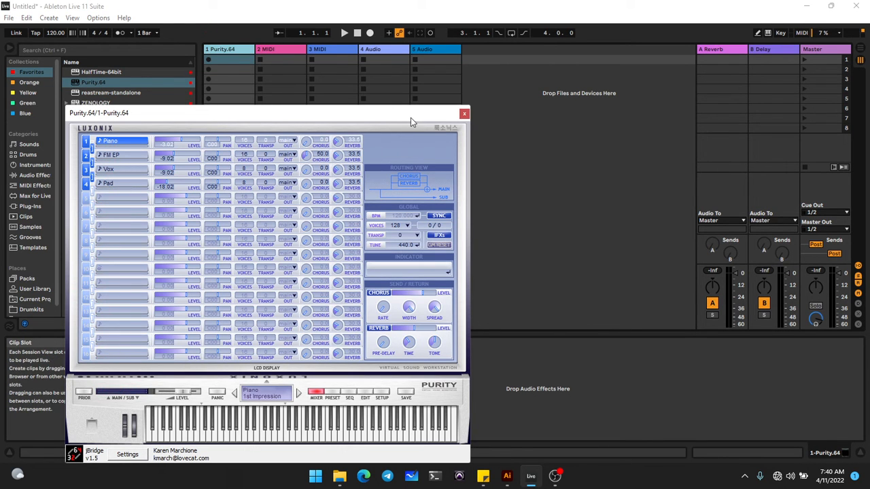
{"action": "left_click", "coordinate": [464, 115]}
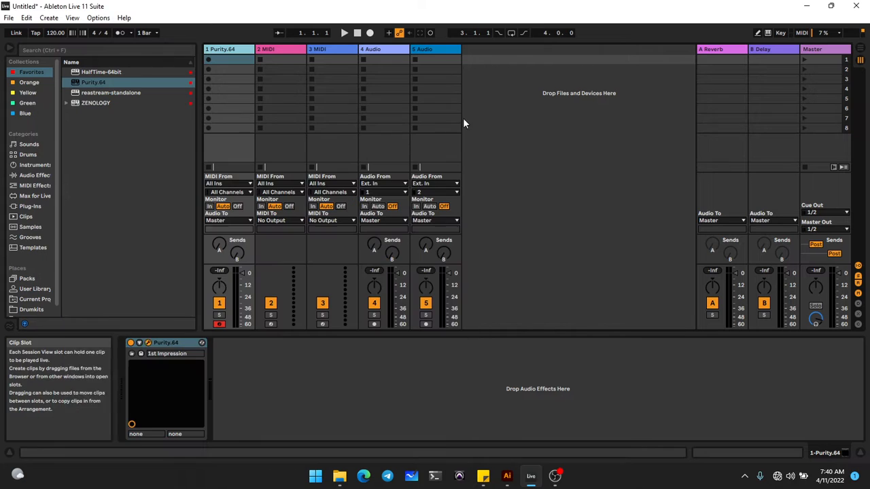
Step: Delete the two audio tracks, 4 Audio and 5 Audio
{"action": "left_click", "coordinate": [368, 49]}
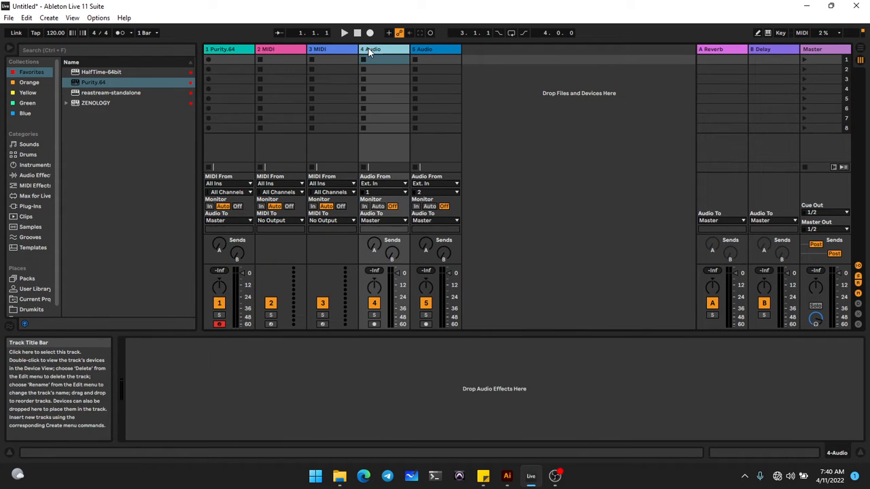
{"action": "left_click", "coordinate": [426, 49], "text": "shift"}
{"action": "key", "text": "Delete"}
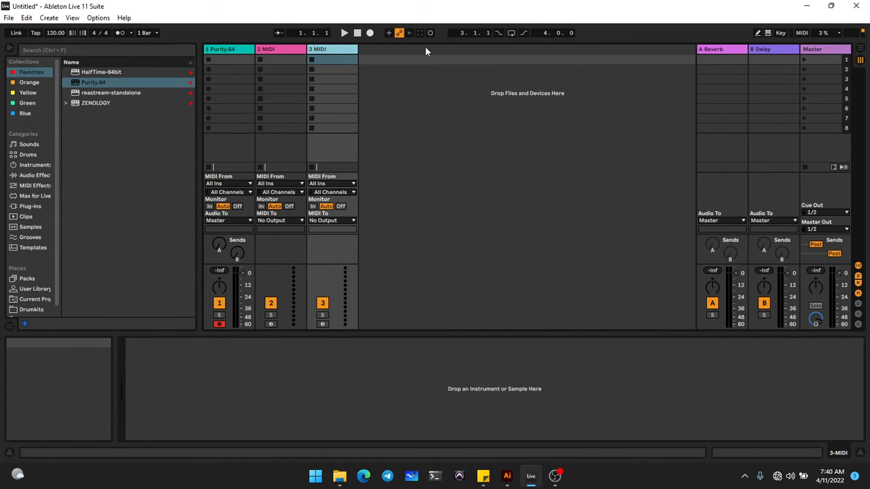
Step: Load the 90's Layer Key piano preset in the Purity.64 instrument and close its window
{"action": "left_click", "coordinate": [241, 50]}
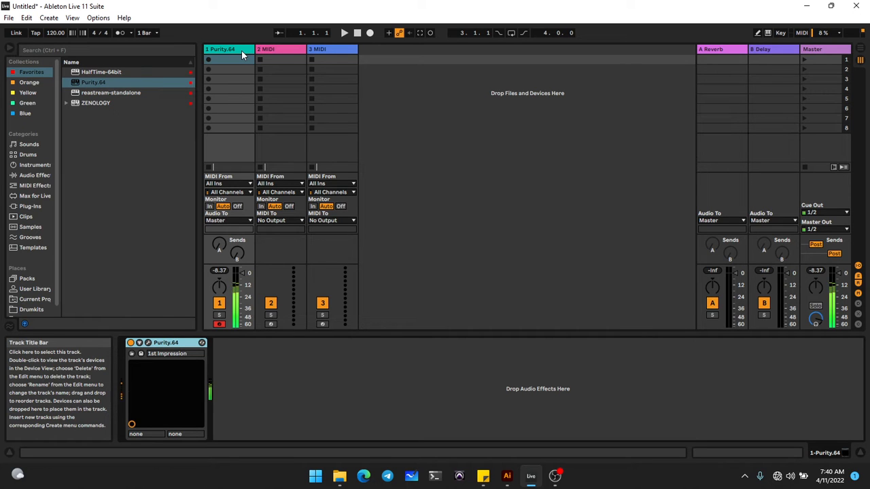
{"action": "left_click", "coordinate": [149, 343]}
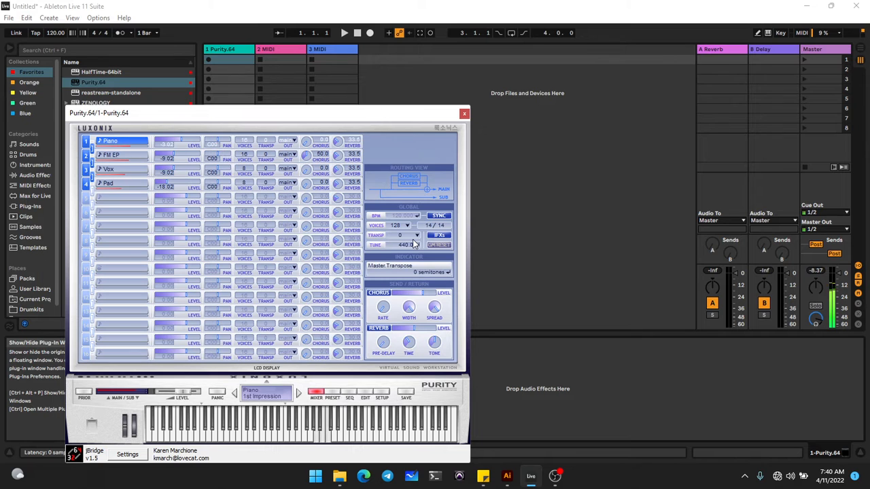
{"action": "left_click", "coordinate": [333, 394]}
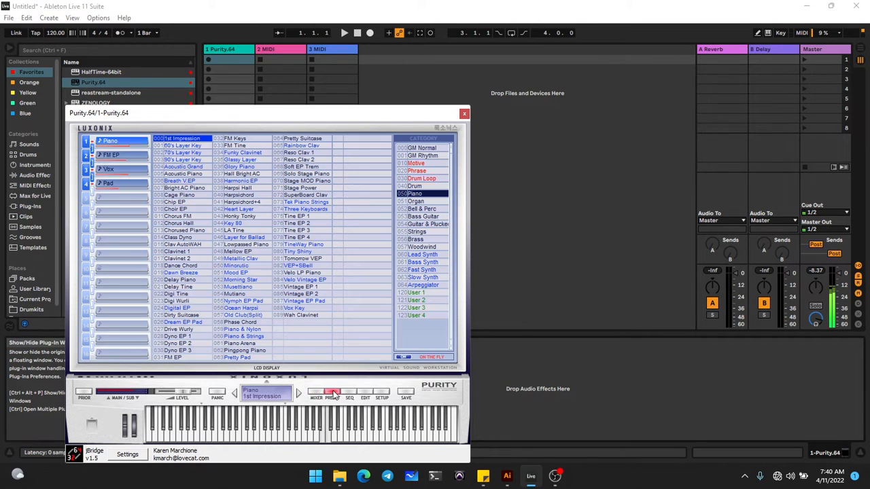
{"action": "left_click", "coordinate": [197, 161]}
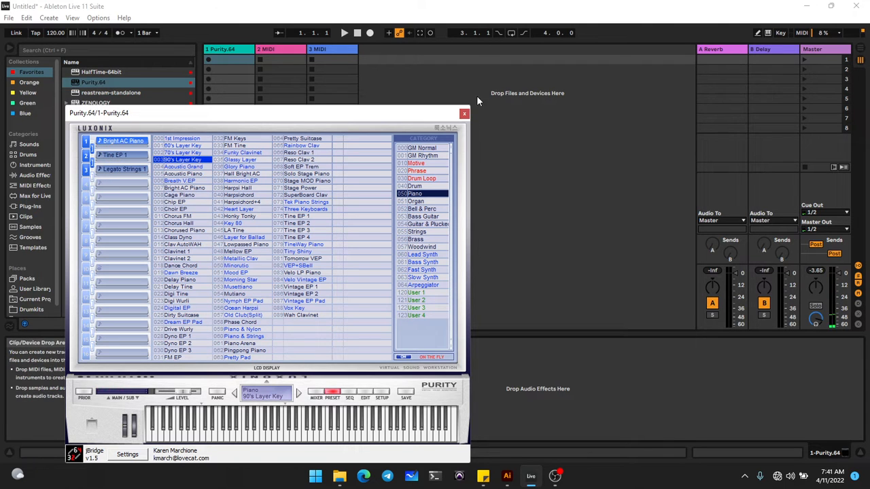
{"action": "left_click", "coordinate": [464, 113]}
Step: Capture the recently played MIDI into the Arrangement and unfold the Purity.64 track
{"action": "key", "text": "Tab"}
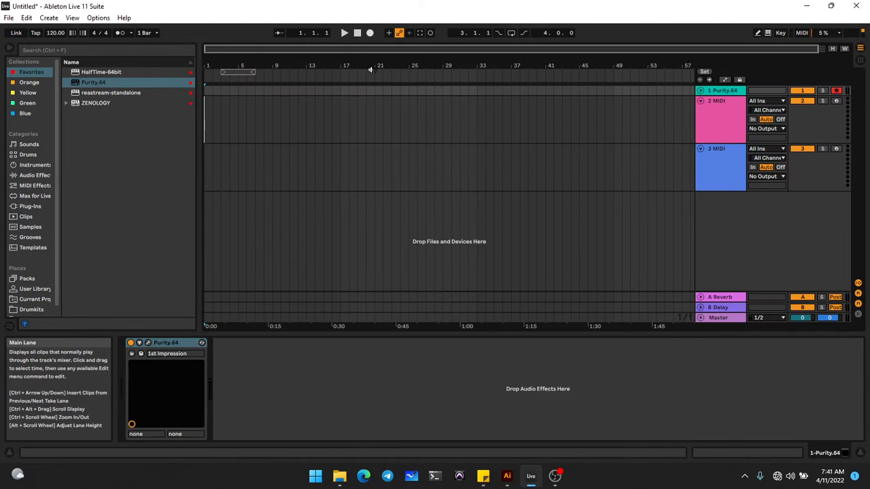
{"action": "left_click", "coordinate": [421, 33]}
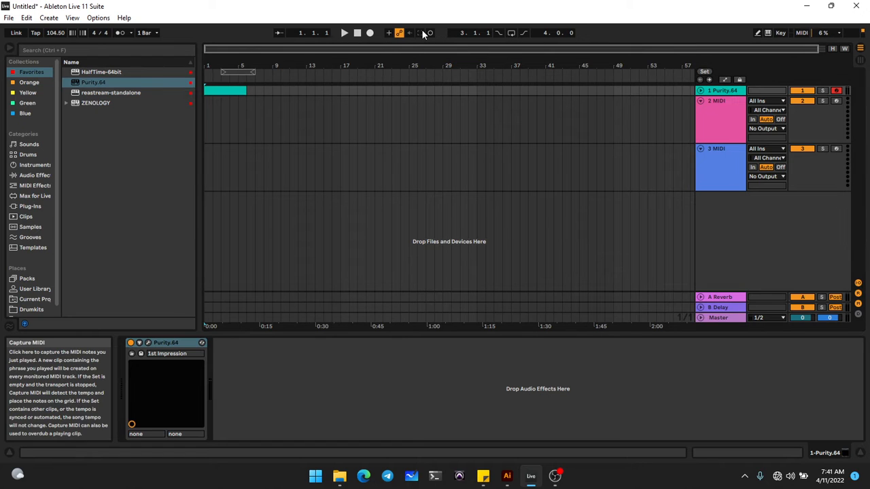
{"action": "left_click", "coordinate": [700, 90]}
Step: Play the captured clip from its start and loop the arrangement over the first four bars
{"action": "left_click", "coordinate": [359, 216]}
{"action": "key", "text": "plus"}
{"action": "key", "text": "plus"}
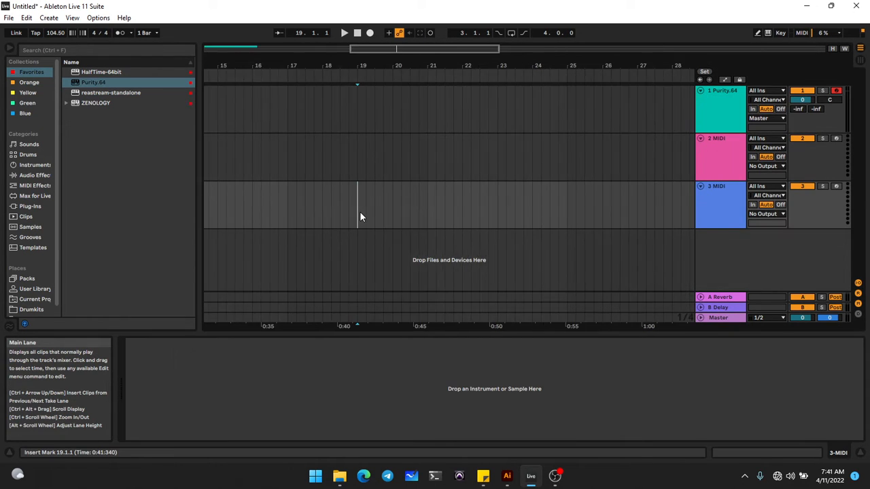
{"action": "key", "text": "Home"}
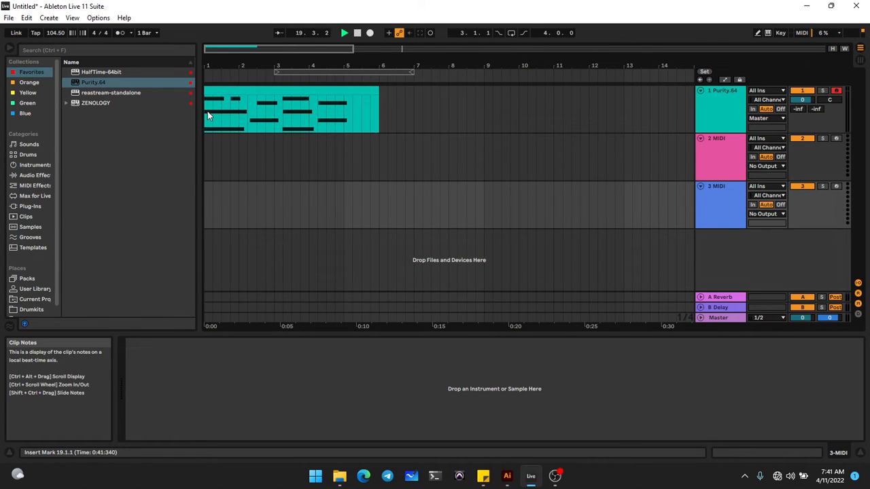
{"action": "left_click", "coordinate": [208, 115]}
{"action": "key", "text": "space"}
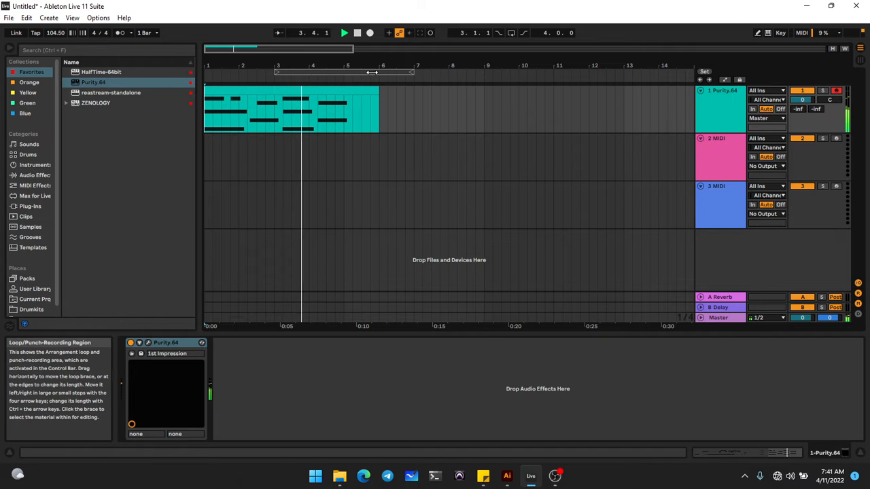
{"action": "left_click_drag", "start_coordinate": [356, 73], "coordinate": [285, 73]}
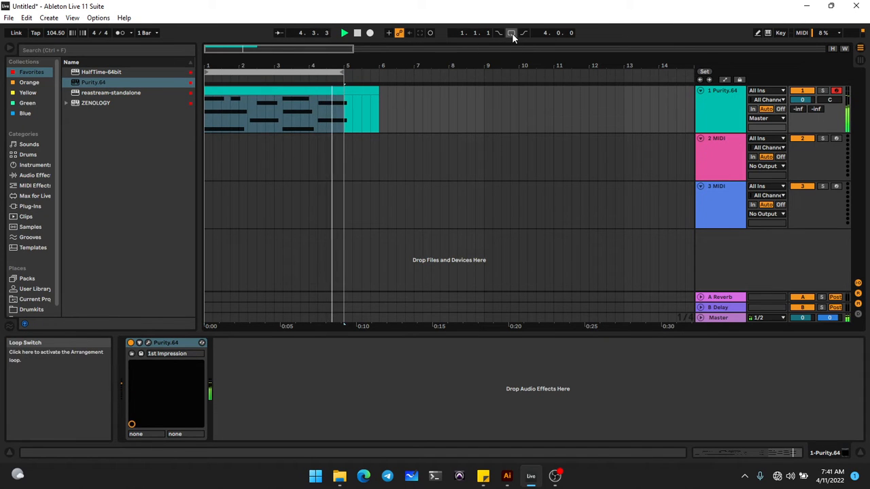
Step: Open the captured clip's notes and shorten the first A3 and F3 notes to end at bar 13
{"action": "double_click", "coordinate": [287, 88]}
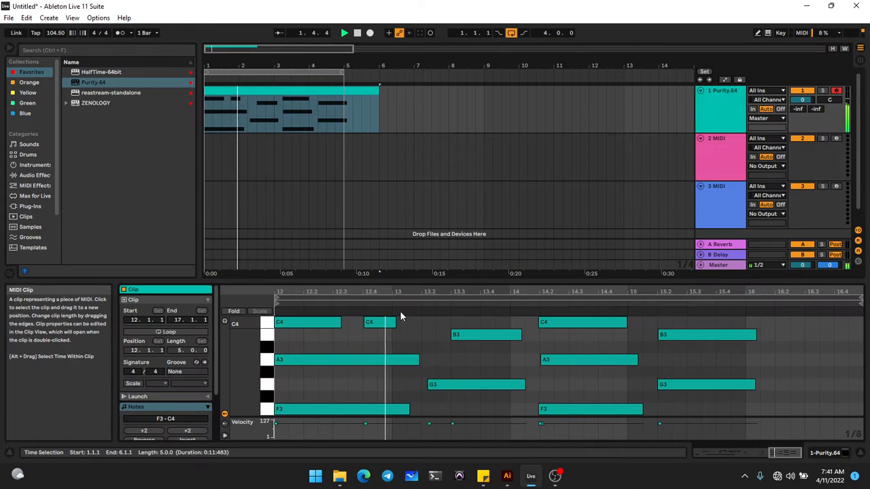
{"action": "left_click", "coordinate": [417, 361]}
{"action": "left_click_drag", "start_coordinate": [419, 360], "coordinate": [392, 359]}
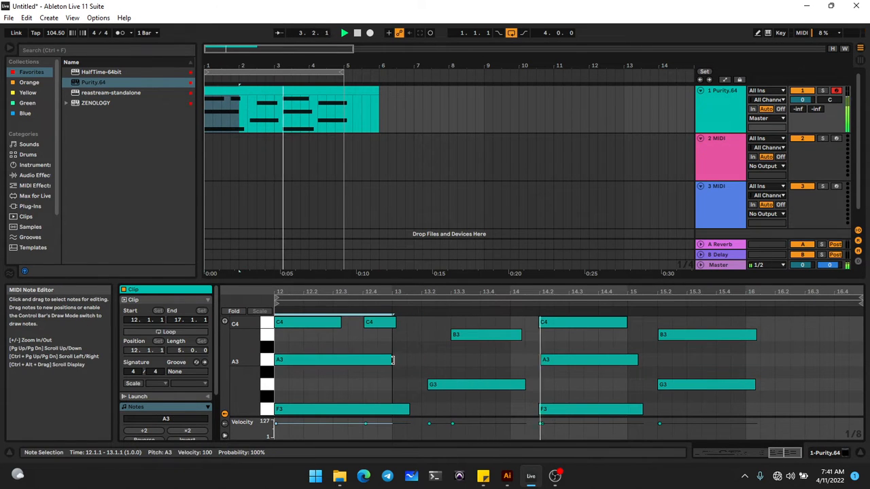
{"action": "left_click_drag", "start_coordinate": [408, 410], "coordinate": [391, 411]}
Step: Extend the first B3 and G3 notes back to start at bar 13, and trim the second C4 to end there
{"action": "scroll", "coordinate": [453, 331], "scroll_direction": "up", "scroll_amount": 2}
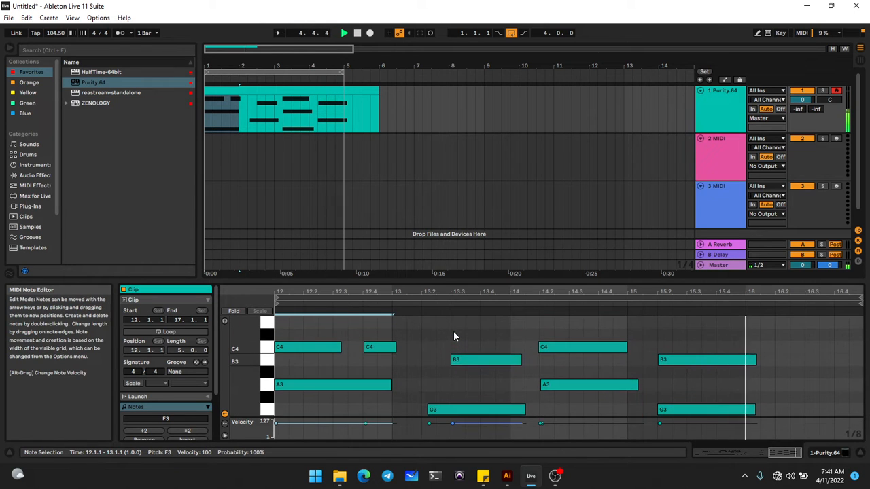
{"action": "left_click", "coordinate": [474, 333]}
{"action": "left_click_drag", "start_coordinate": [474, 333], "coordinate": [394, 406]}
{"action": "left_click", "coordinate": [418, 380]}
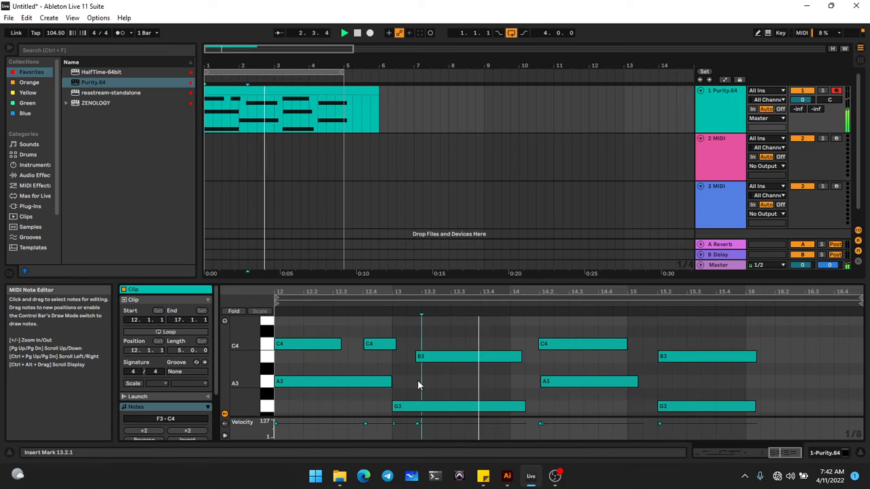
{"action": "left_click_drag", "start_coordinate": [395, 343], "coordinate": [392, 344]}
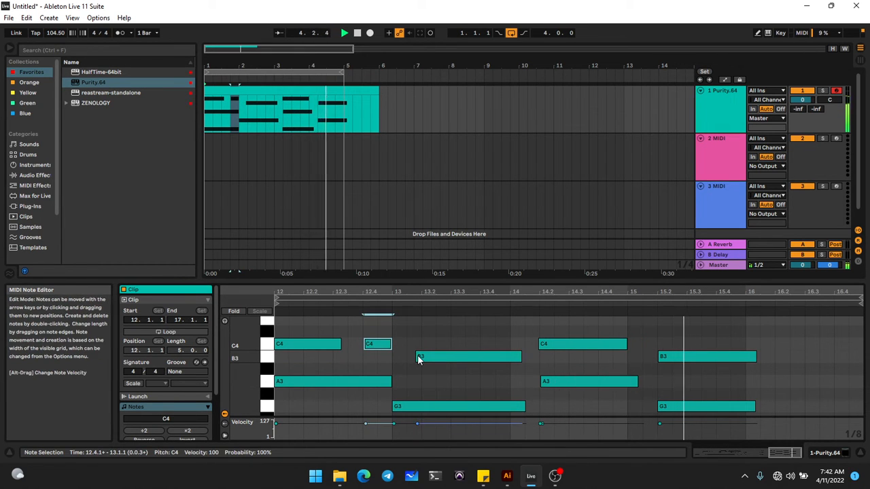
{"action": "left_click_drag", "start_coordinate": [416, 356], "coordinate": [393, 356]}
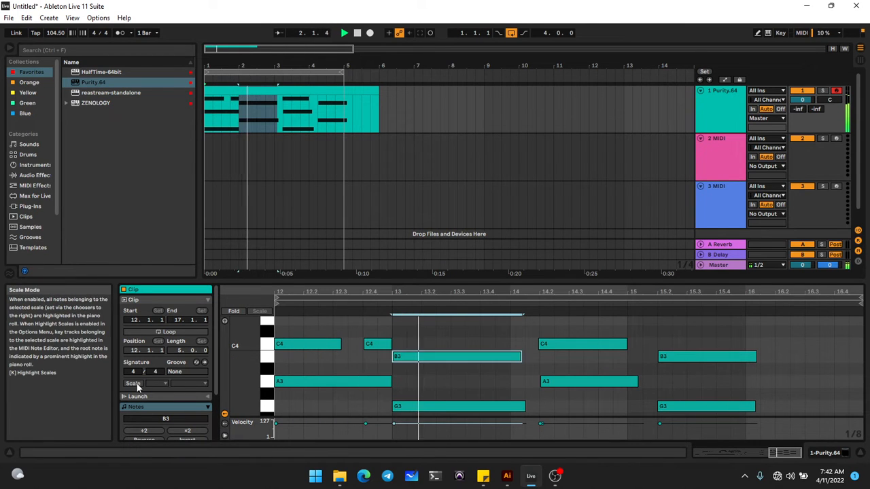
Step: Turn on the clip's scale highlighting with A as the root and Minor as the scale
{"action": "left_click", "coordinate": [165, 384]}
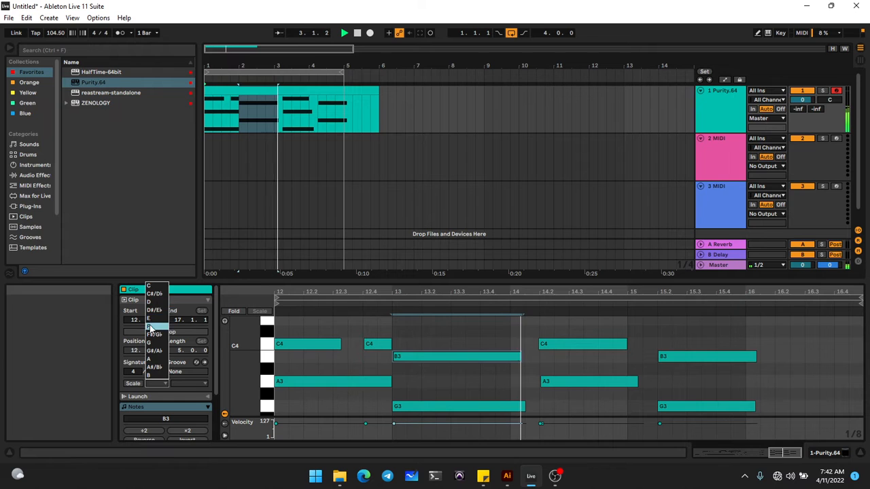
{"action": "left_click", "coordinate": [153, 358]}
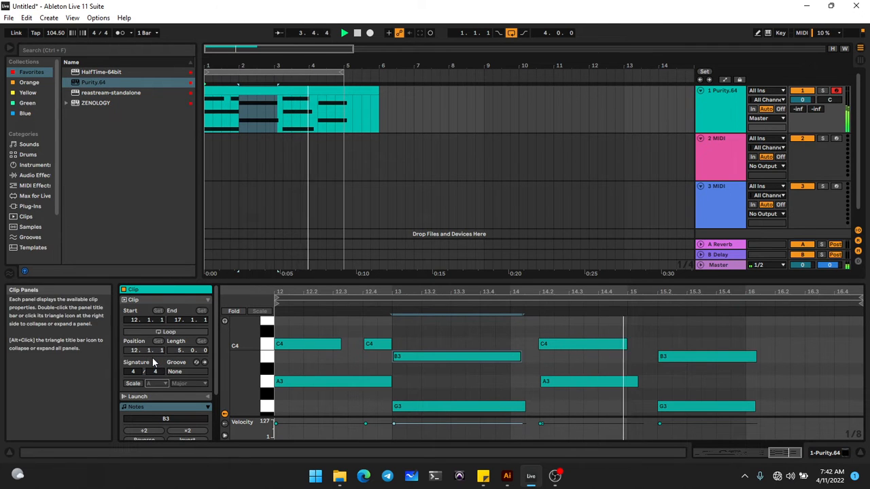
{"action": "left_click", "coordinate": [133, 383]}
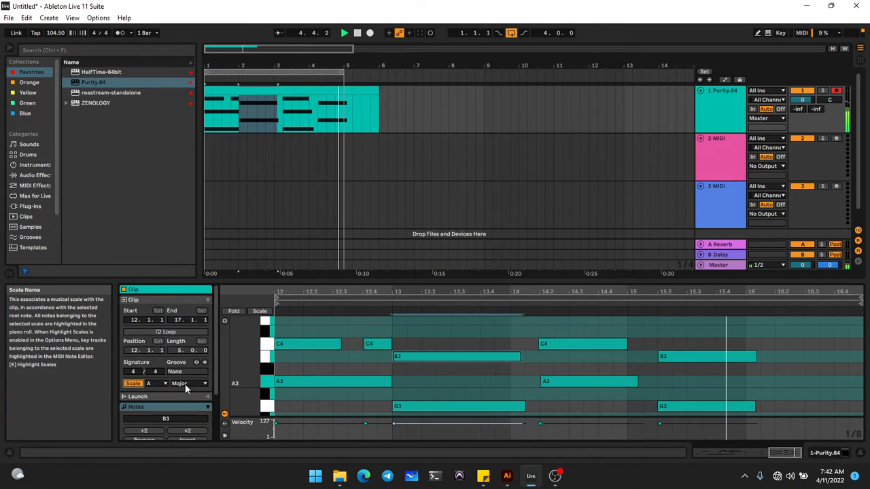
{"action": "left_click", "coordinate": [185, 384]}
{"action": "left_click", "coordinate": [180, 106]}
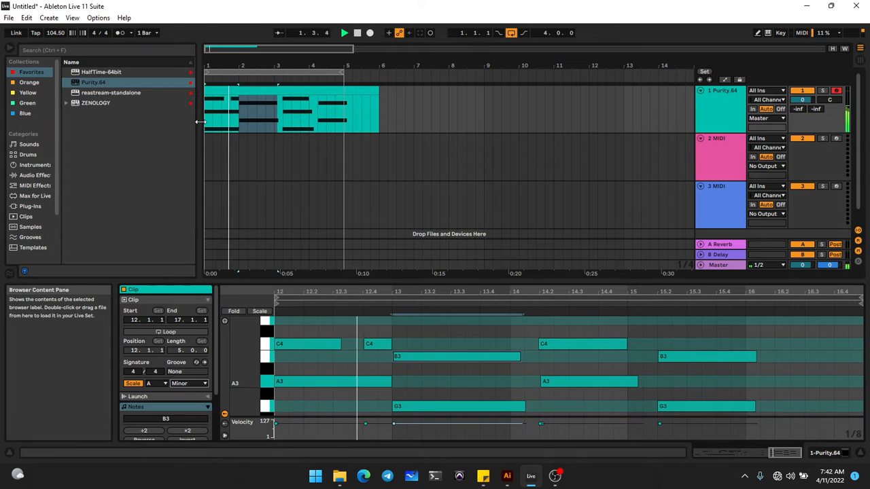
Step: Add a D4 note spanning bar 13 to bar 14, and shorten the B3 below it to end at bar 14
{"action": "scroll", "coordinate": [351, 331], "scroll_direction": "down", "scroll_amount": 3}
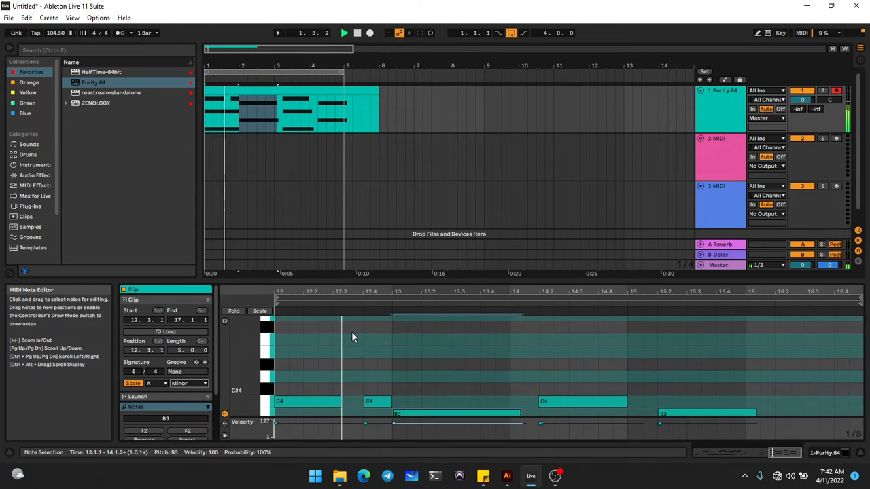
{"action": "scroll", "coordinate": [351, 331], "scroll_direction": "down", "scroll_amount": 2}
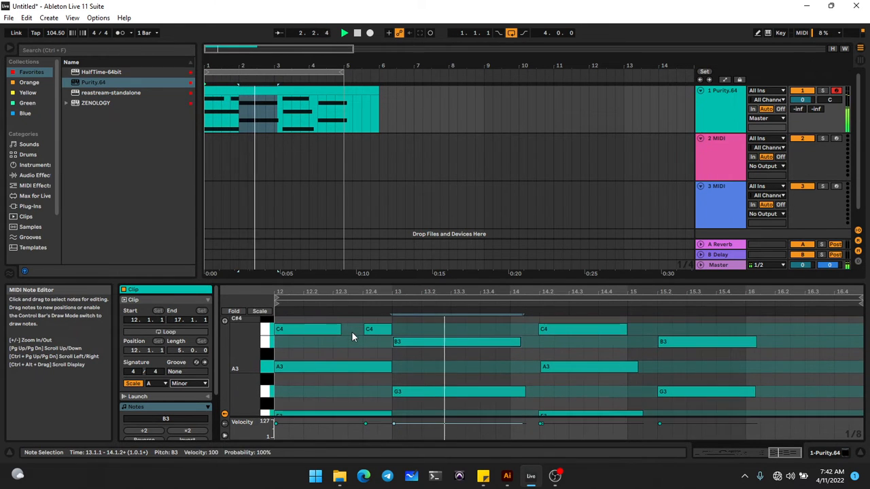
{"action": "scroll", "coordinate": [352, 330], "scroll_direction": "up", "scroll_amount": 4}
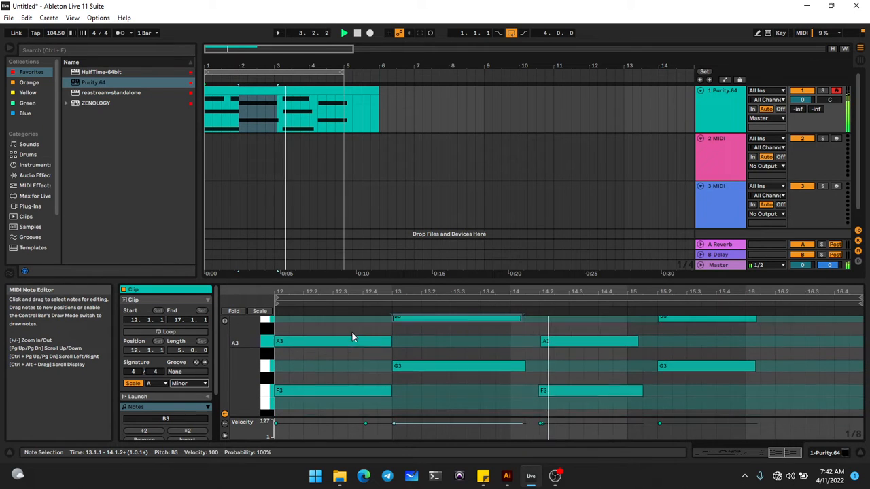
{"action": "scroll", "coordinate": [352, 331], "scroll_direction": "down", "scroll_amount": 2}
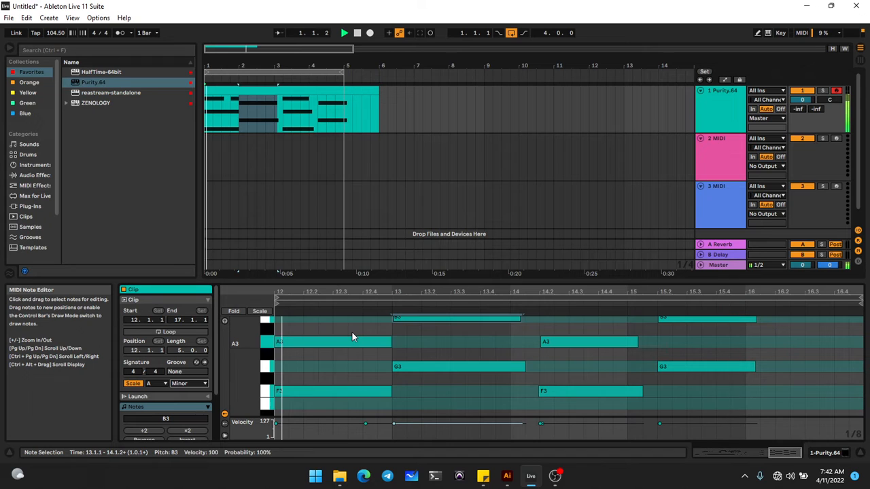
{"action": "scroll", "coordinate": [352, 332], "scroll_direction": "up", "scroll_amount": 4}
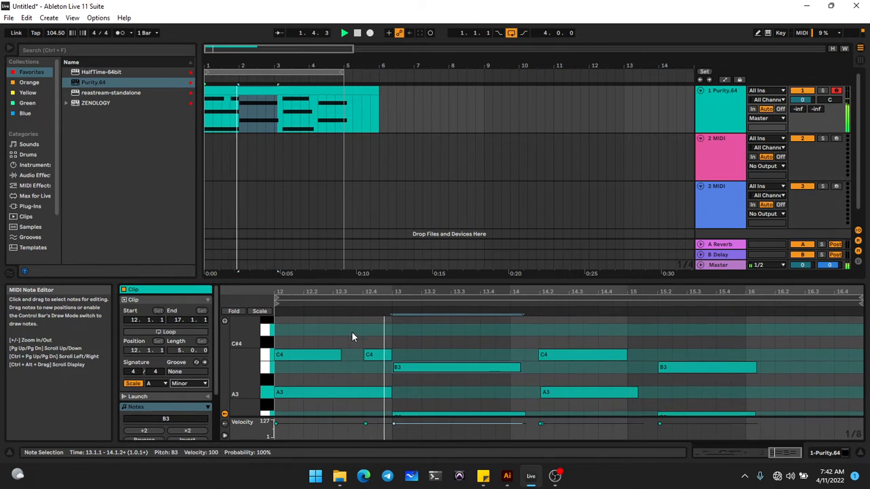
{"action": "double_click", "coordinate": [397, 333]}
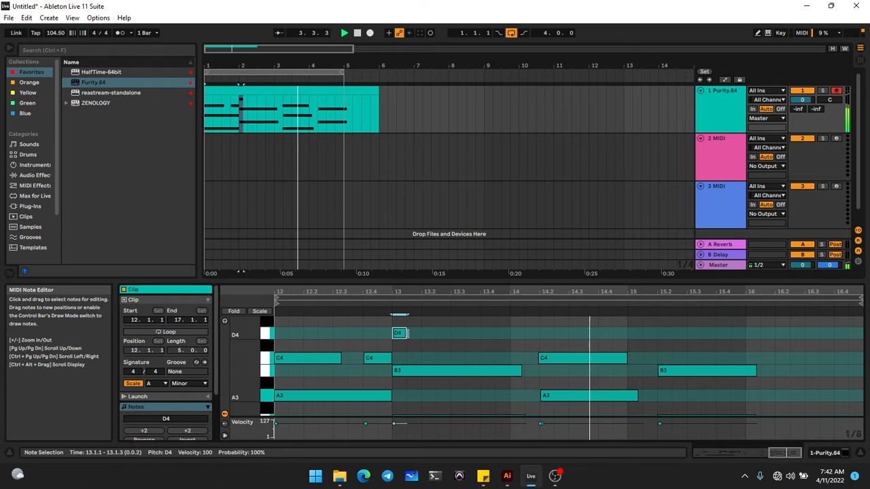
{"action": "left_click_drag", "start_coordinate": [404, 335], "coordinate": [509, 339]}
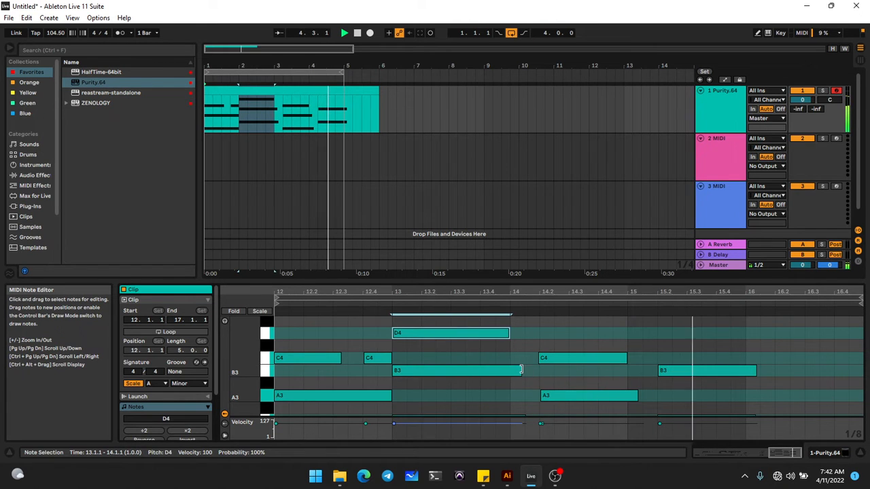
{"action": "left_click_drag", "start_coordinate": [521, 370], "coordinate": [511, 370]}
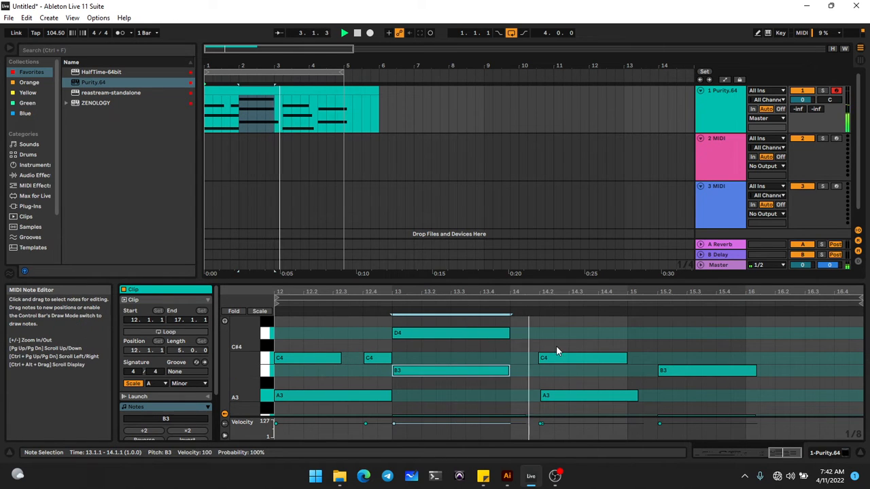
{"action": "scroll", "coordinate": [556, 345], "scroll_direction": "down", "scroll_amount": 2}
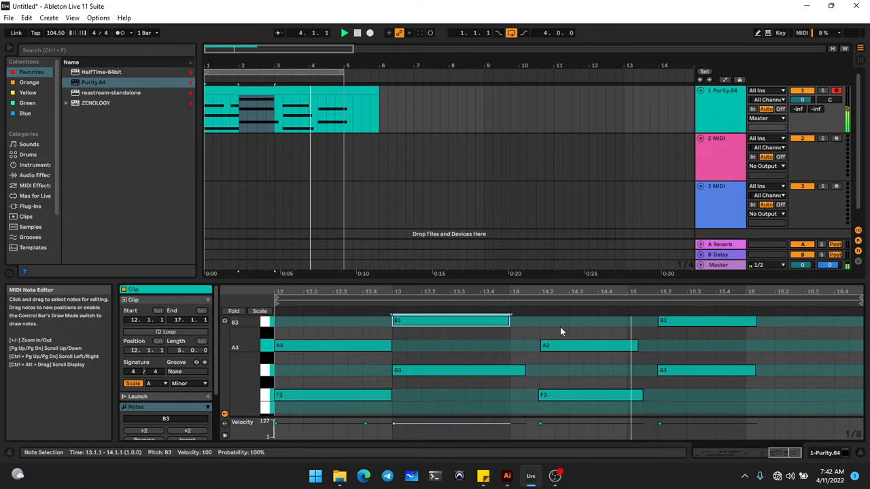
{"action": "scroll", "coordinate": [561, 327], "scroll_direction": "down", "scroll_amount": 3}
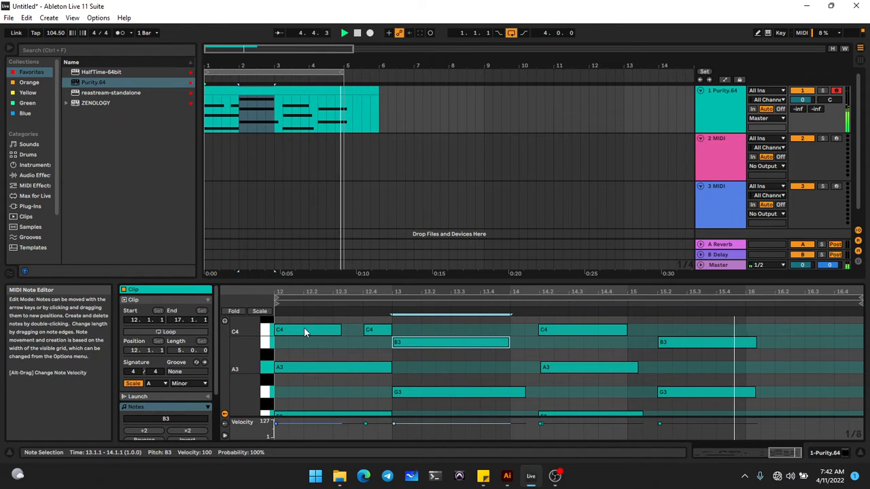
Step: Shorten the G3 note that starts at bar 13 so it ends at bar 14
{"action": "left_click_drag", "start_coordinate": [246, 342], "coordinate": [230, 342]}
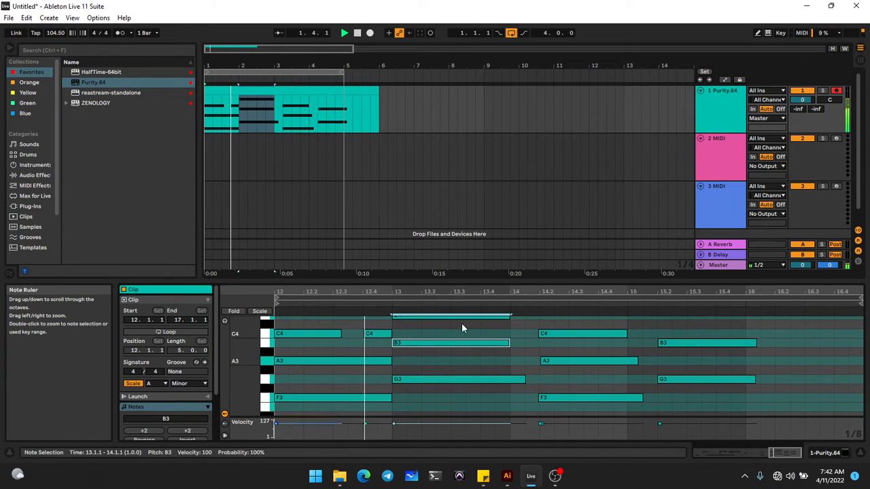
{"action": "left_click", "coordinate": [534, 321]}
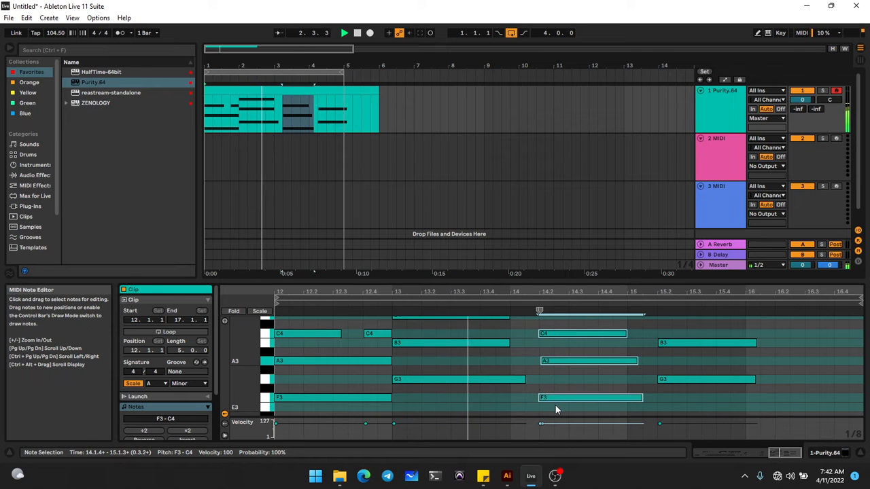
{"action": "left_click", "coordinate": [525, 379]}
{"action": "left_click_drag", "start_coordinate": [525, 378], "coordinate": [510, 379]}
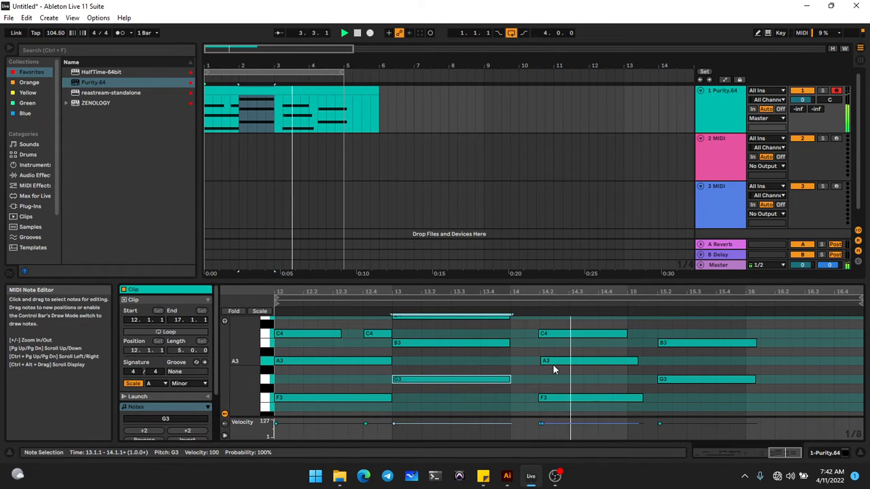
Step: Extend the third chord's C4, A3 and F3 notes back to start at bar 14, and trim A3 and F3 to end at bar 15
{"action": "left_click", "coordinate": [549, 408]}
{"action": "left_click_drag", "start_coordinate": [551, 404], "coordinate": [575, 293]}
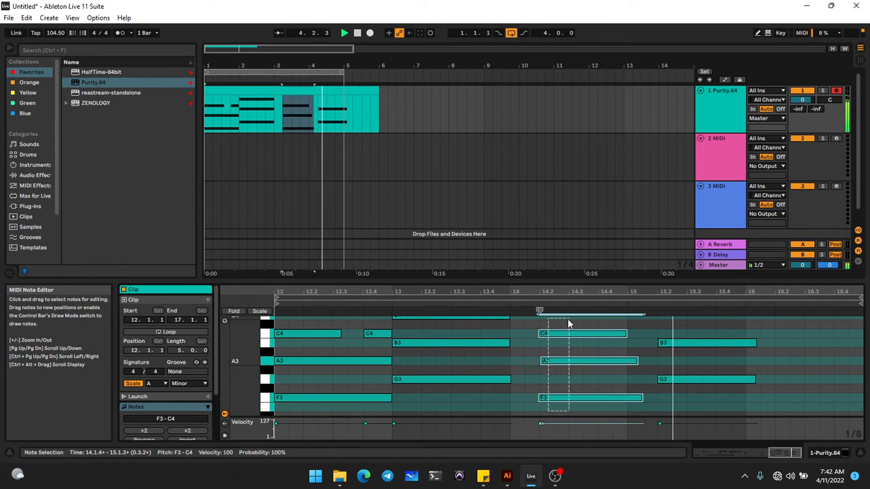
{"action": "left_click_drag", "start_coordinate": [540, 337], "coordinate": [510, 338]}
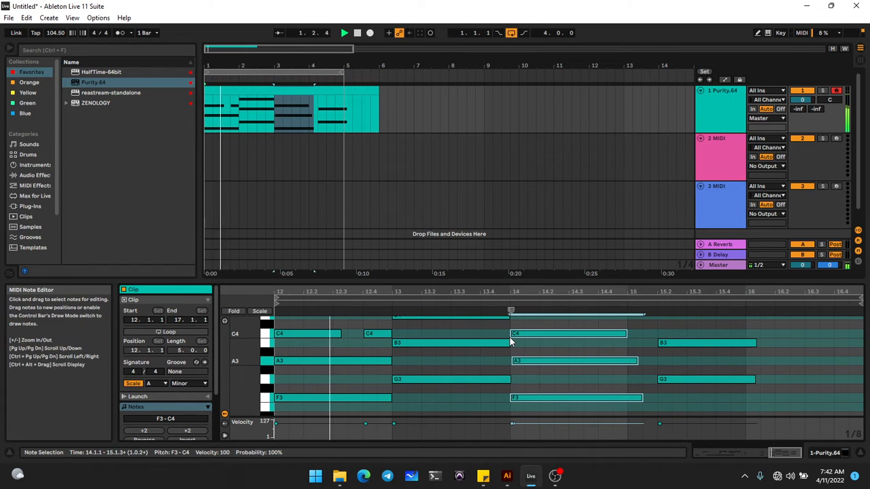
{"action": "left_click", "coordinate": [642, 373]}
{"action": "left_click_drag", "start_coordinate": [643, 398], "coordinate": [628, 398]}
{"action": "left_click_drag", "start_coordinate": [639, 361], "coordinate": [627, 361]}
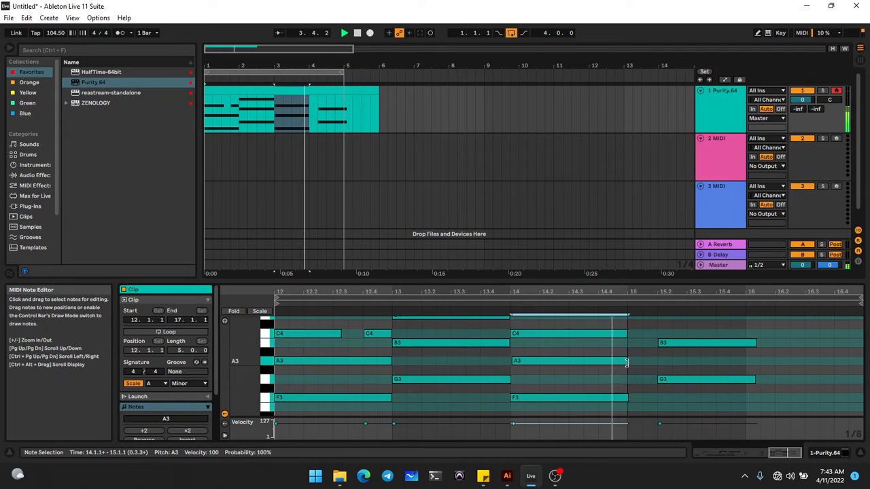
Step: Move the last B3 and G3 notes back to start at bar 15 and lengthen both to end at bar 16
{"action": "scroll", "coordinate": [653, 349], "scroll_direction": "down", "scroll_amount": 3}
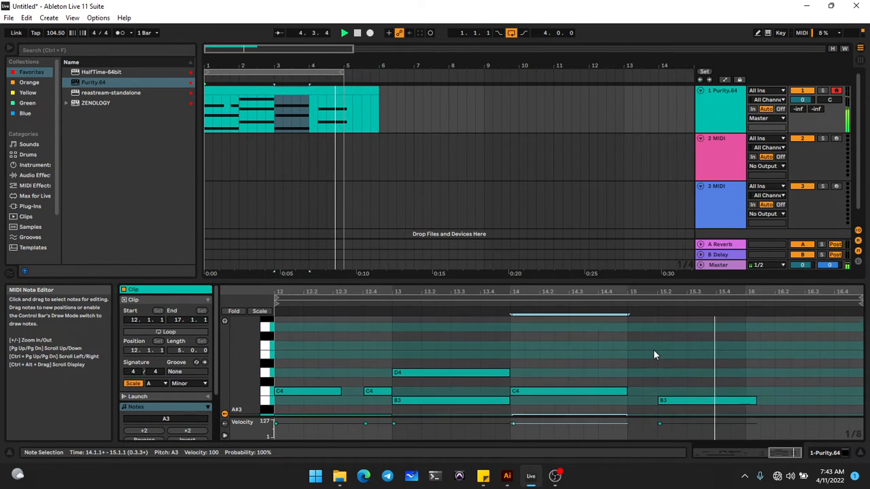
{"action": "scroll", "coordinate": [653, 349], "scroll_direction": "up", "scroll_amount": 3}
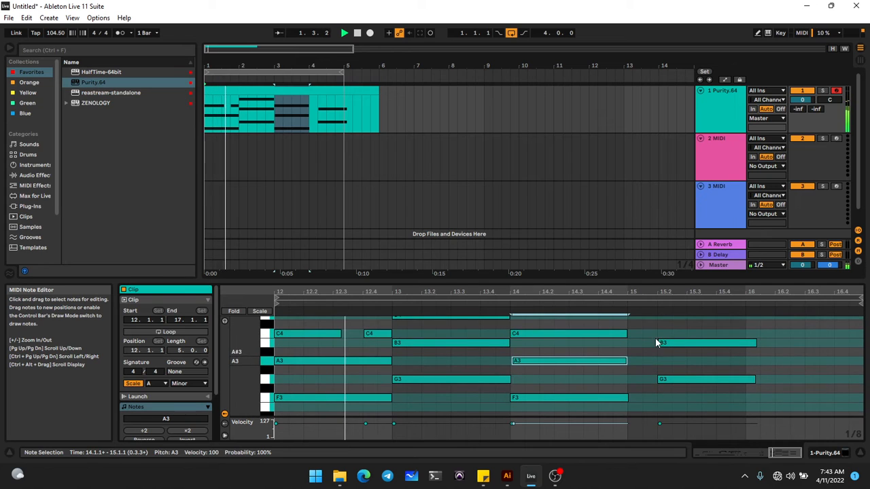
{"action": "left_click_drag", "start_coordinate": [666, 318], "coordinate": [667, 414]}
{"action": "key", "text": "Left"}
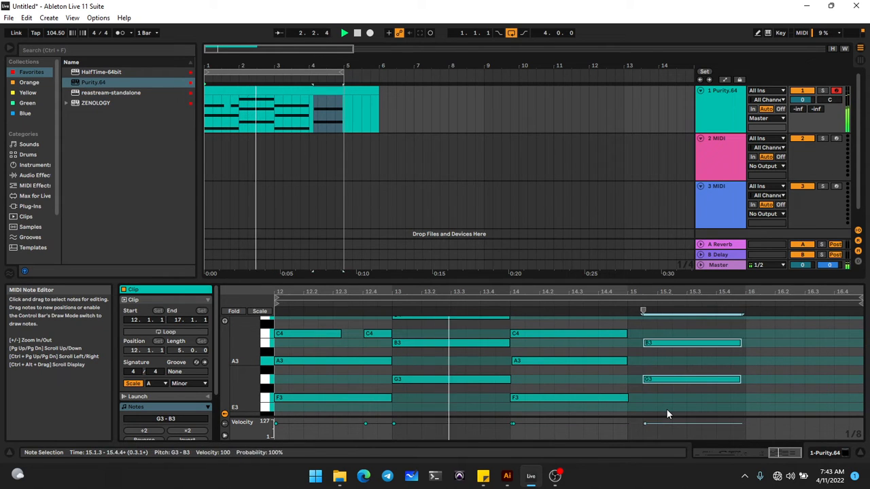
{"action": "key", "text": "Left"}
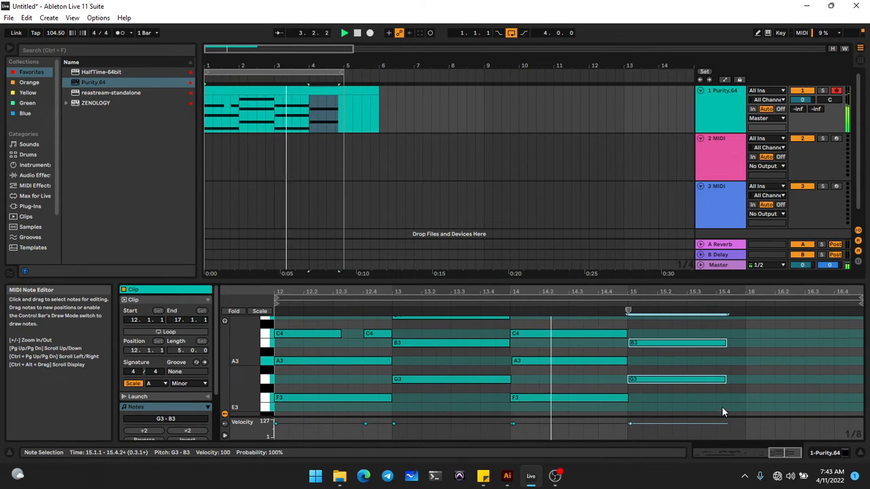
{"action": "left_click_drag", "start_coordinate": [726, 380], "coordinate": [746, 379]}
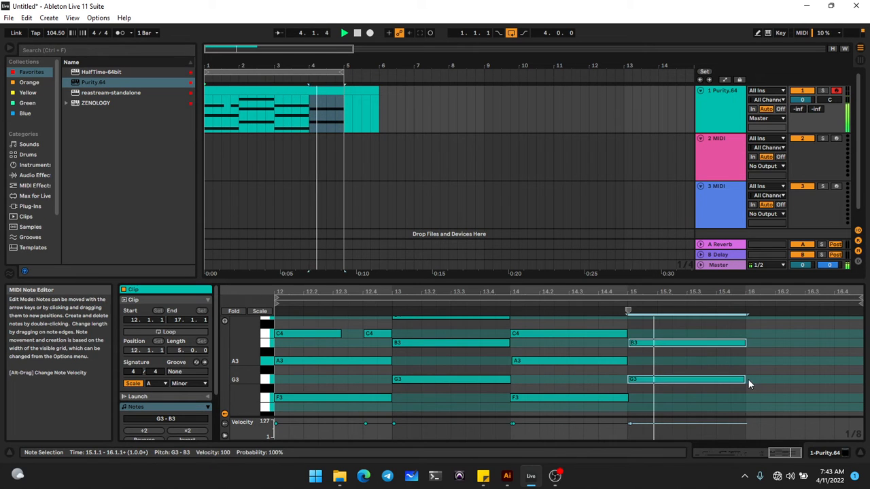
Step: Duplicate the B3 note at bar 15 up to E4 so it tops the fourth chord
{"action": "left_click", "coordinate": [712, 400]}
{"action": "scroll", "coordinate": [693, 352], "scroll_direction": "up", "scroll_amount": 2}
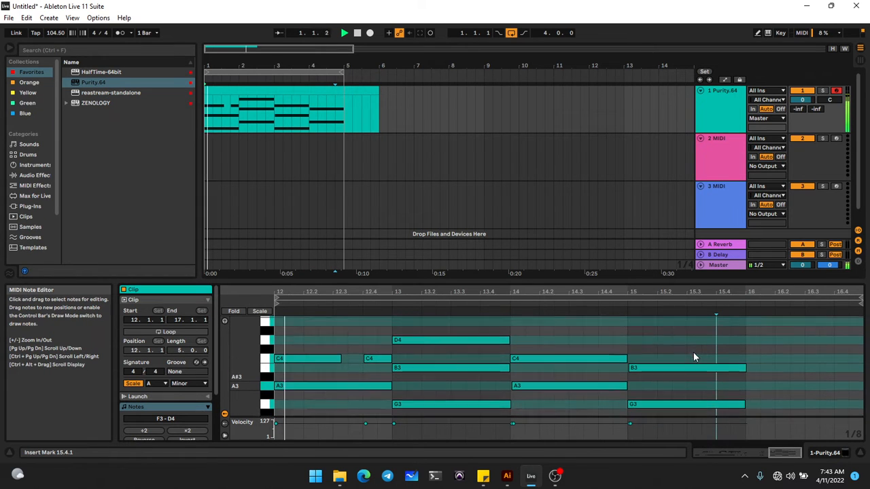
{"action": "scroll", "coordinate": [693, 357], "scroll_direction": "up", "scroll_amount": 3}
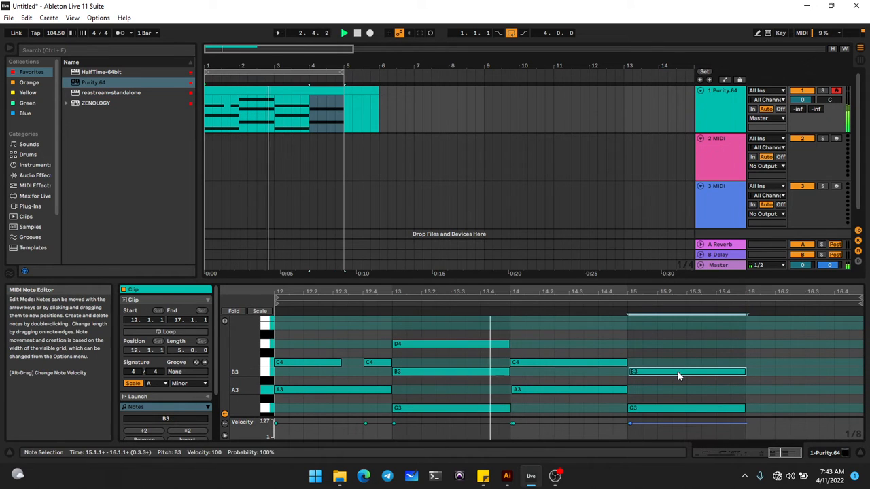
{"action": "left_click_drag", "start_coordinate": [678, 371], "coordinate": [679, 335]}
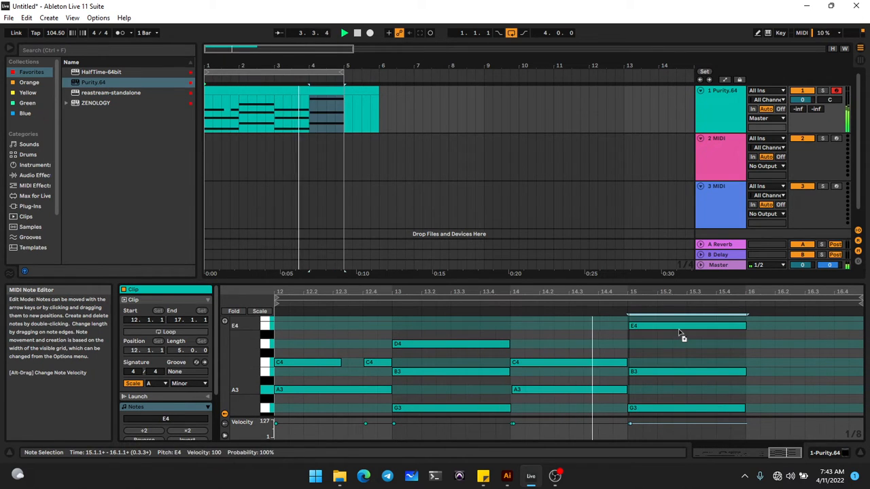
{"action": "key", "text": "Up"}
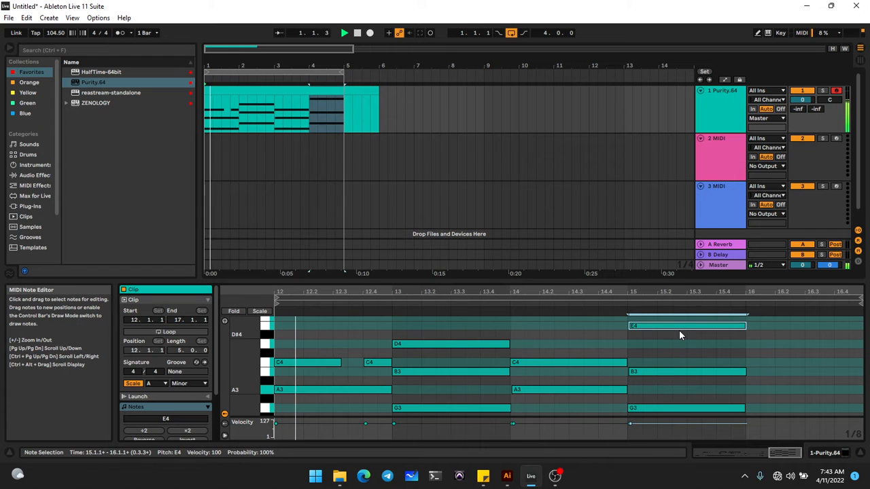
Step: Try the fourth chord's top note at D#4, and return it to E4
{"action": "left_click", "coordinate": [312, 112]}
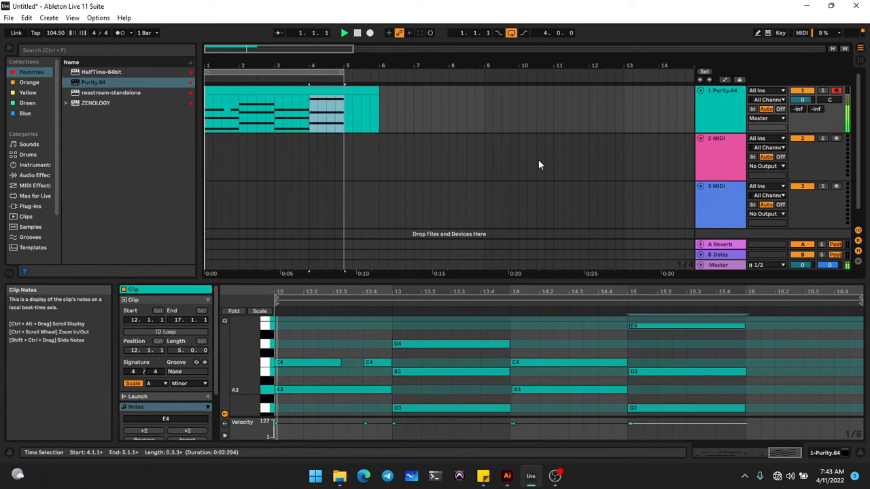
{"action": "left_click", "coordinate": [666, 328]}
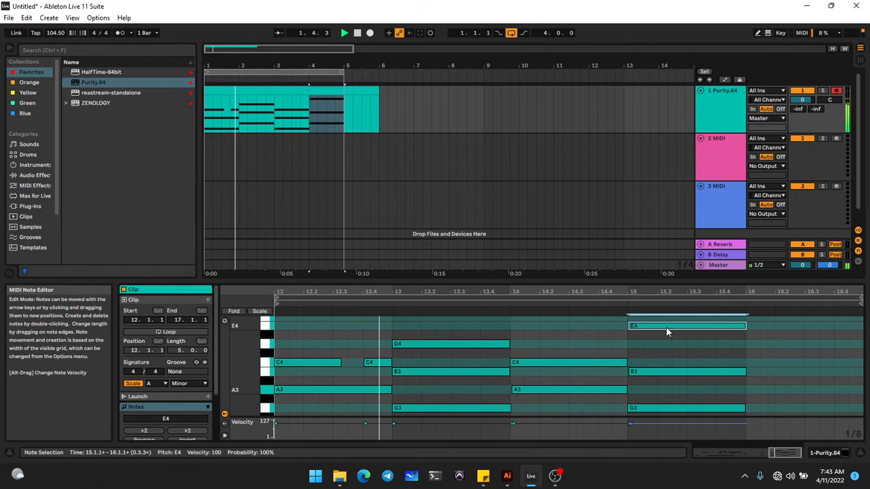
{"action": "key", "text": "Down"}
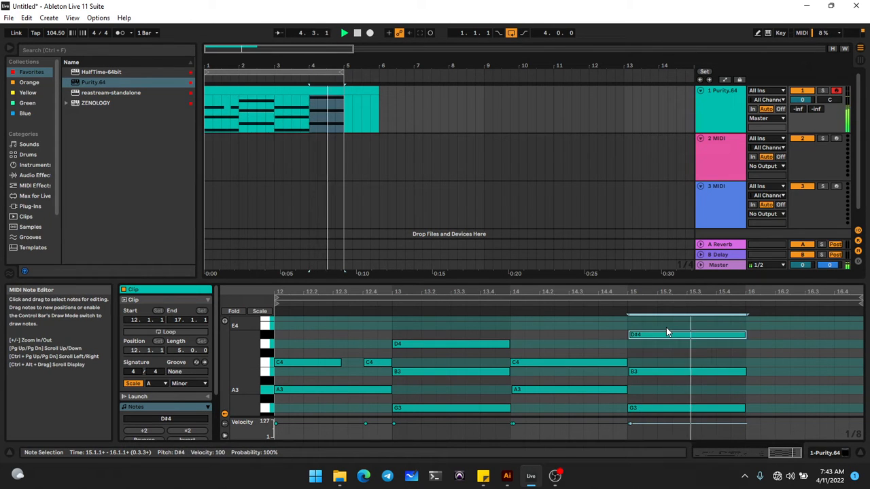
{"action": "key", "text": "Up"}
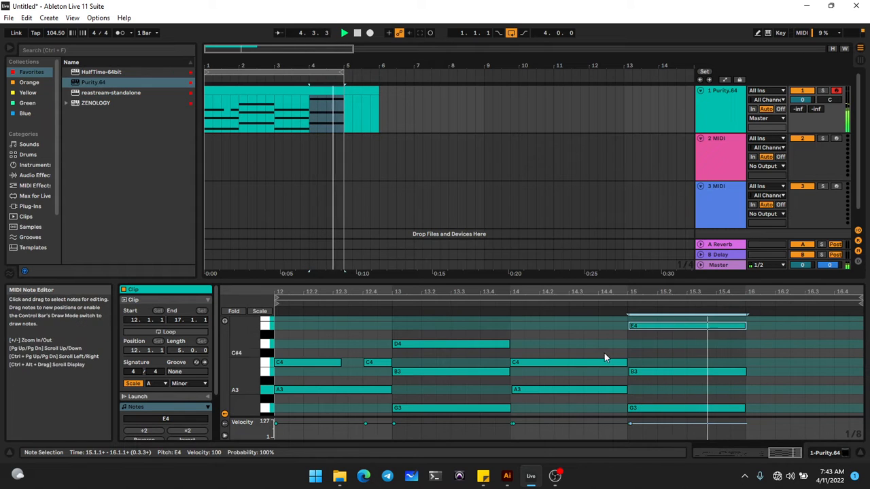
{"action": "scroll", "coordinate": [570, 360], "scroll_direction": "down", "scroll_amount": 3}
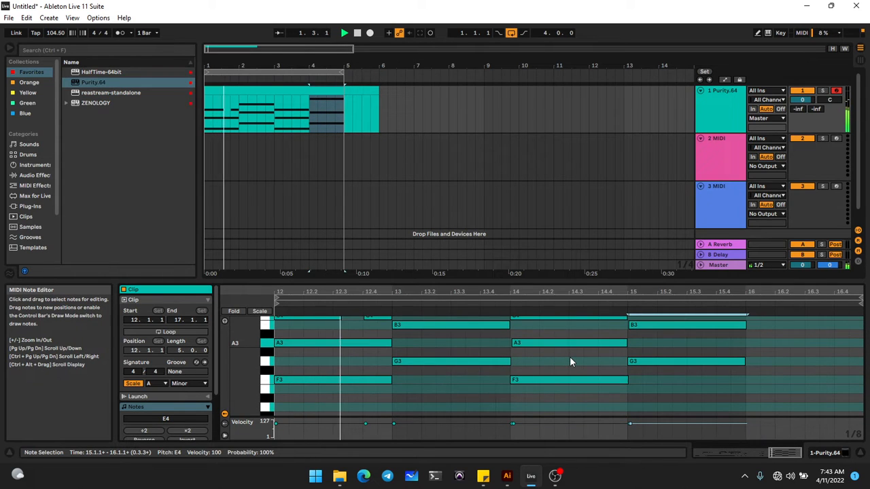
{"action": "scroll", "coordinate": [569, 356], "scroll_direction": "up", "scroll_amount": 3}
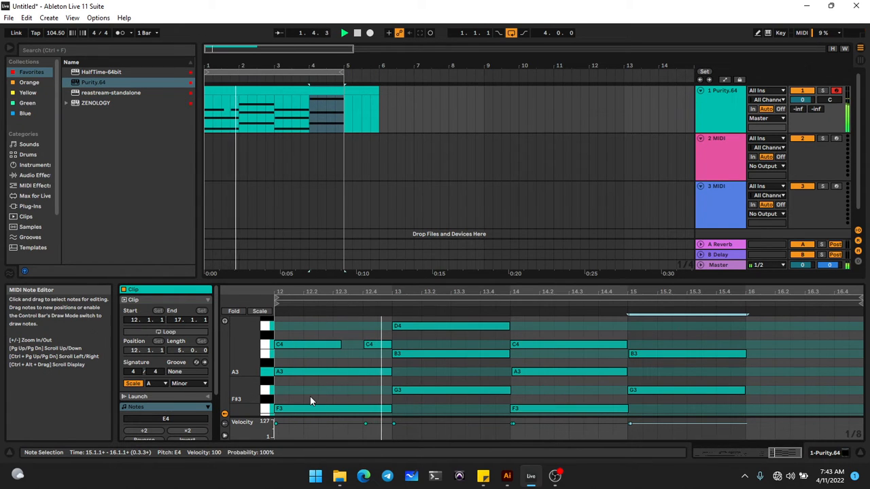
{"action": "scroll", "coordinate": [301, 396], "scroll_direction": "down", "scroll_amount": 2}
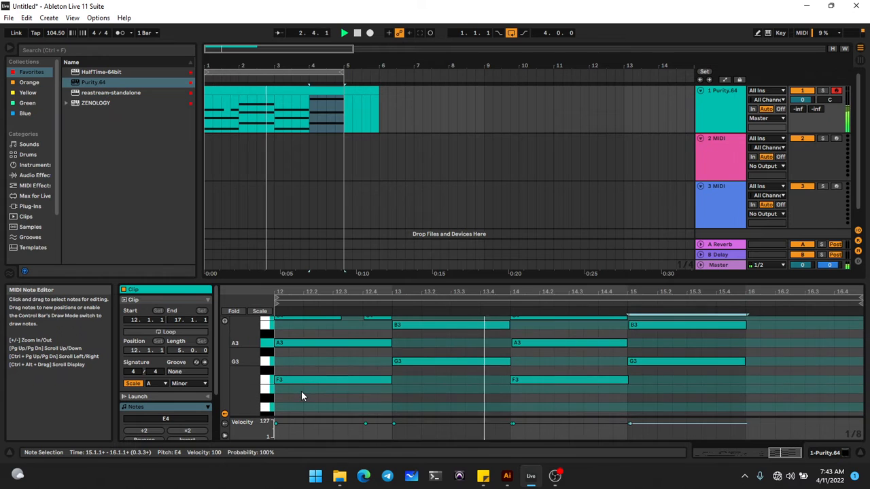
{"action": "scroll", "coordinate": [301, 391], "scroll_direction": "up", "scroll_amount": 2}
{"action": "left_click", "coordinate": [301, 390]}
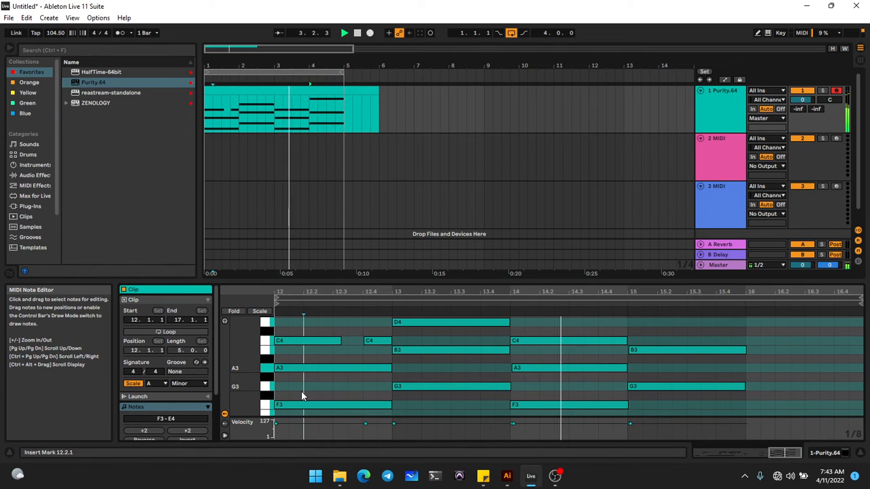
Step: Try raising the first chord's C4 note to D4, and lower it back to C4
{"action": "left_click", "coordinate": [301, 344]}
{"action": "key", "text": "Up"}
{"action": "key", "text": "Up"}
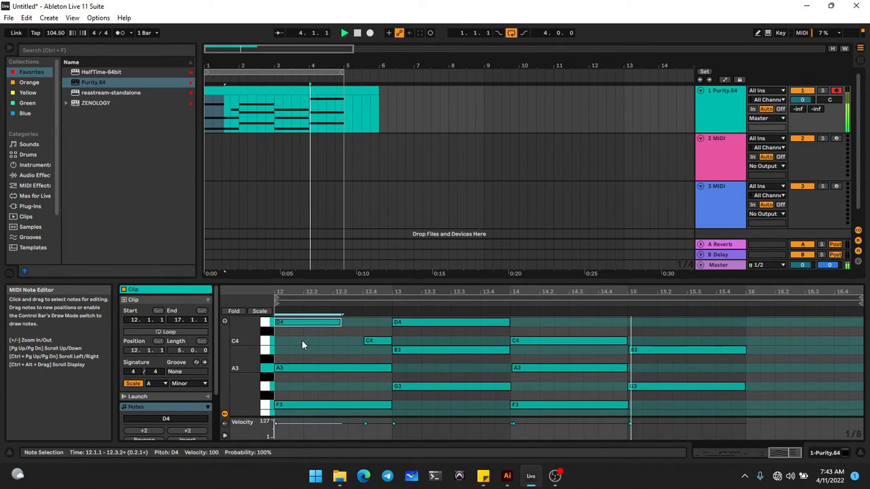
{"action": "left_click", "coordinate": [357, 33]}
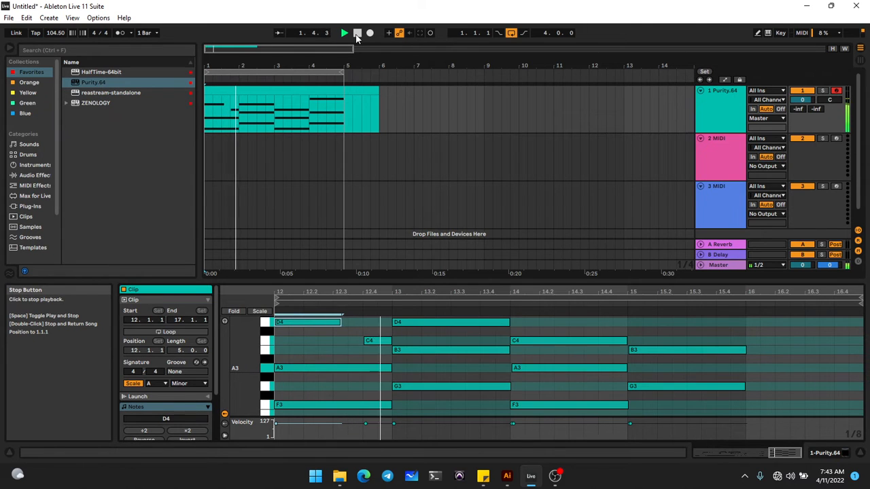
{"action": "key", "text": "Down"}
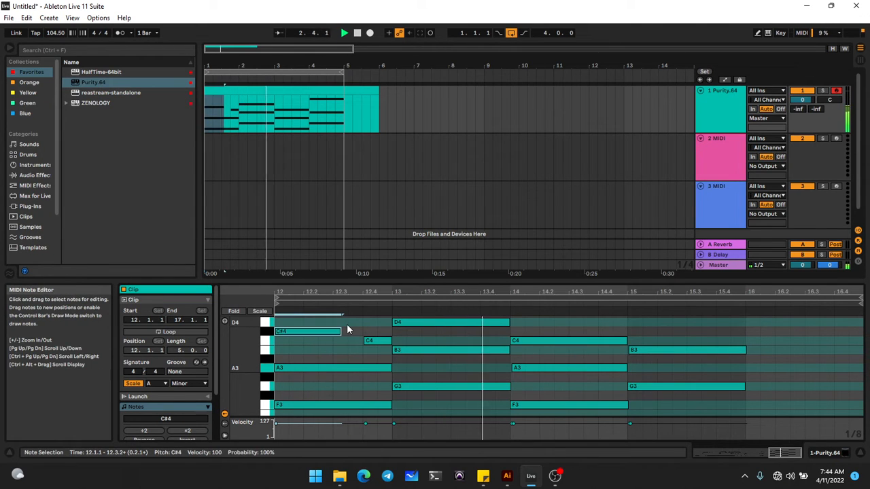
{"action": "key", "text": "Down"}
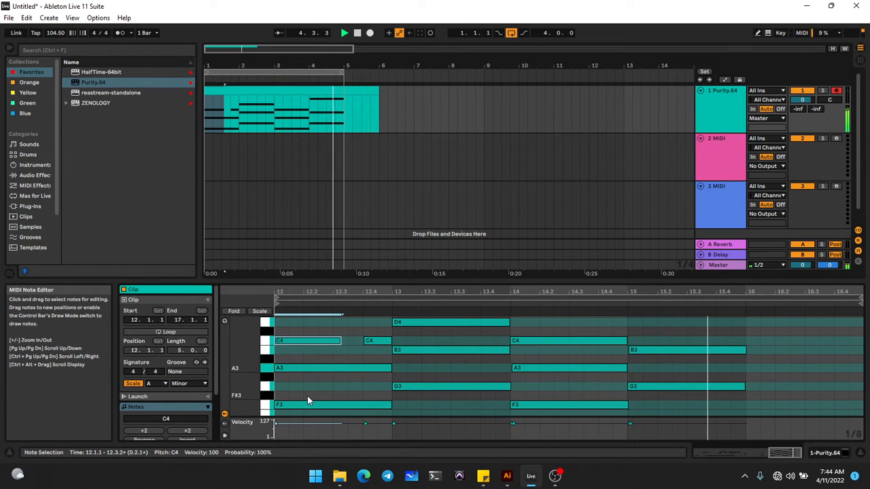
Step: Switch the clip's scale highlighting to Major for comparison, and set it back to Minor
{"action": "scroll", "coordinate": [307, 401], "scroll_direction": "down", "scroll_amount": 2}
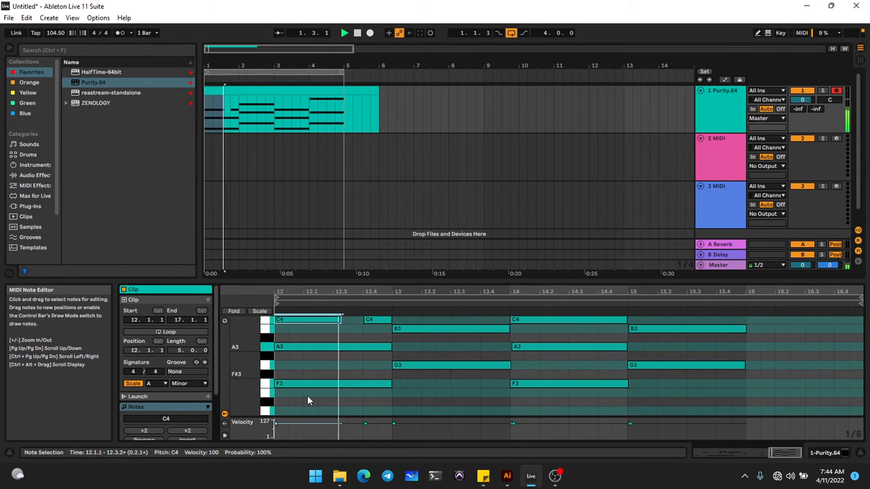
{"action": "scroll", "coordinate": [307, 401], "scroll_direction": "up", "scroll_amount": 1}
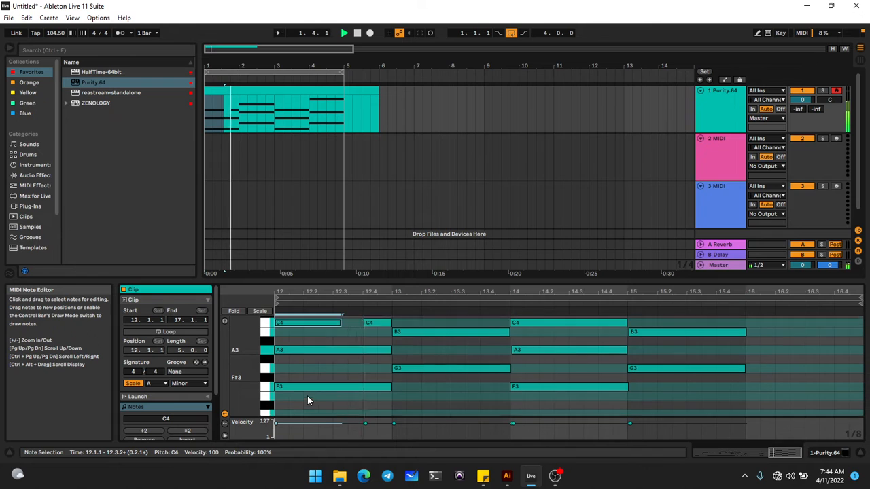
{"action": "left_click", "coordinate": [184, 384]}
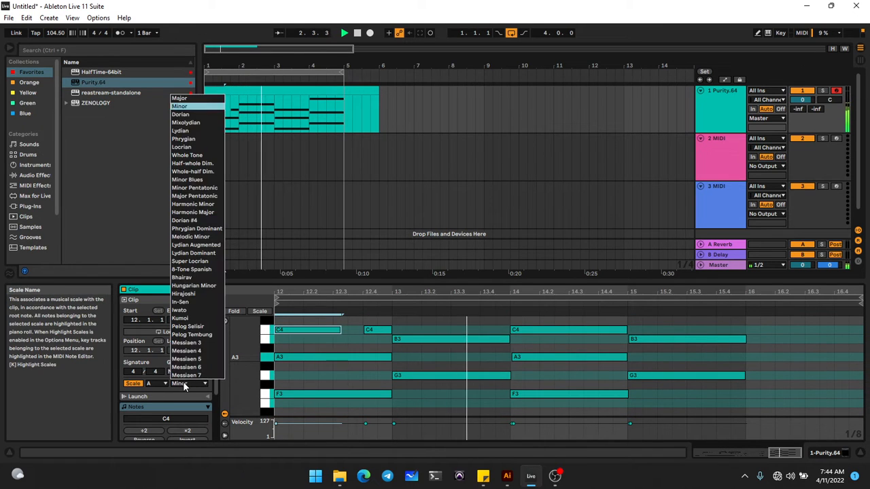
{"action": "left_click", "coordinate": [183, 99]}
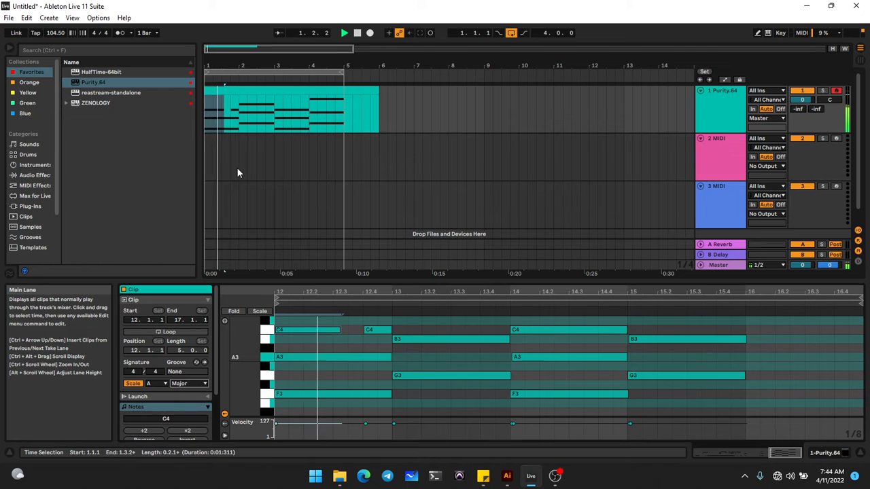
{"action": "left_click", "coordinate": [193, 384]}
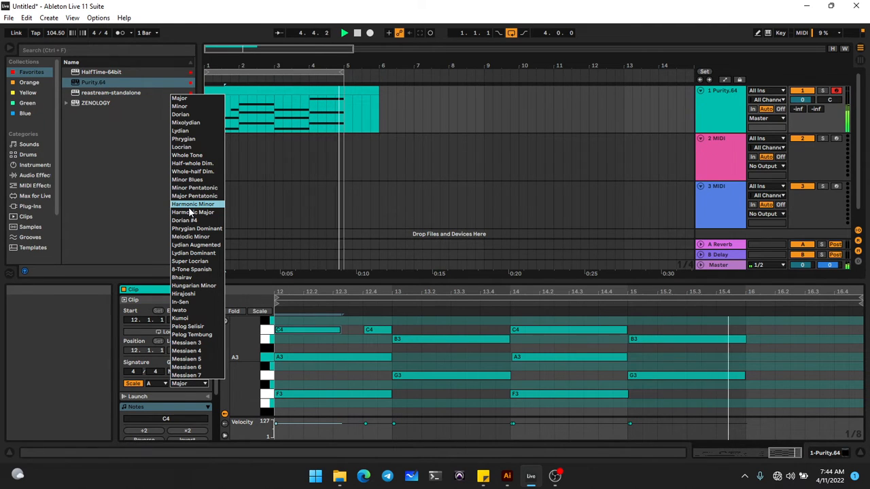
{"action": "left_click", "coordinate": [196, 107]}
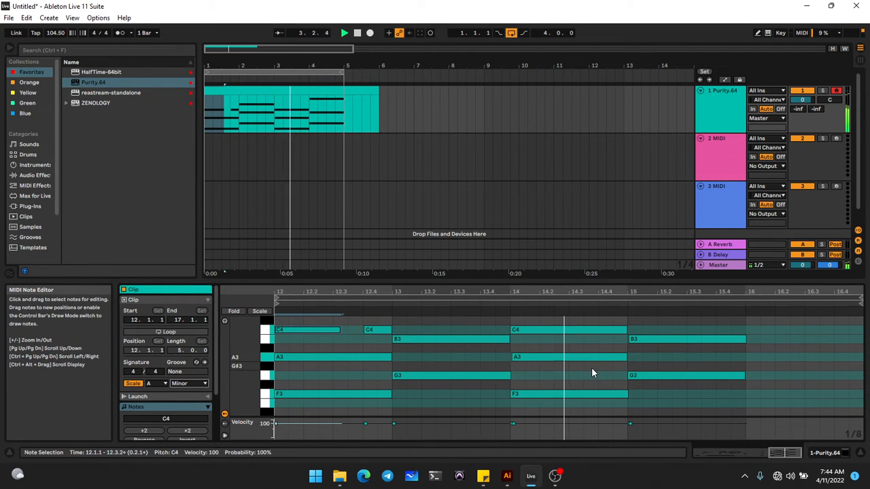
Step: Align the second to fourth chords' notes to the grid and extend the A3 note of bar 14 to the start of bar 15
{"action": "left_click", "coordinate": [573, 368]}
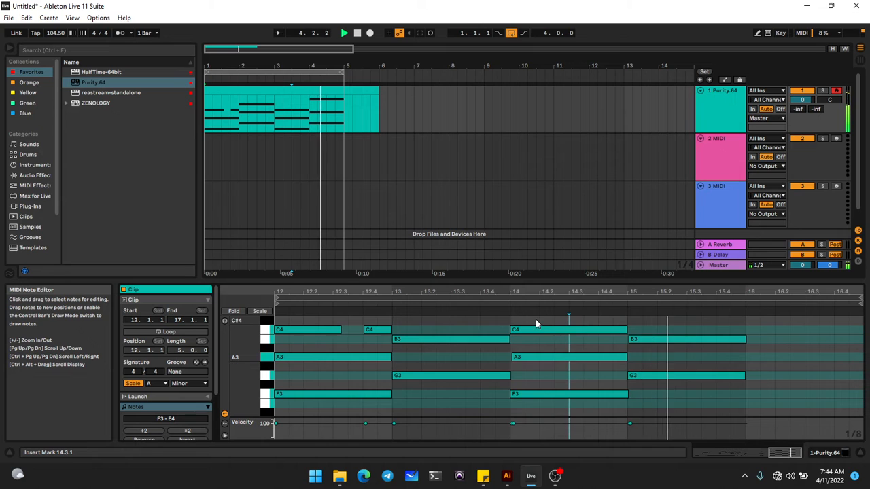
{"action": "left_click_drag", "start_coordinate": [466, 323], "coordinate": [709, 402]}
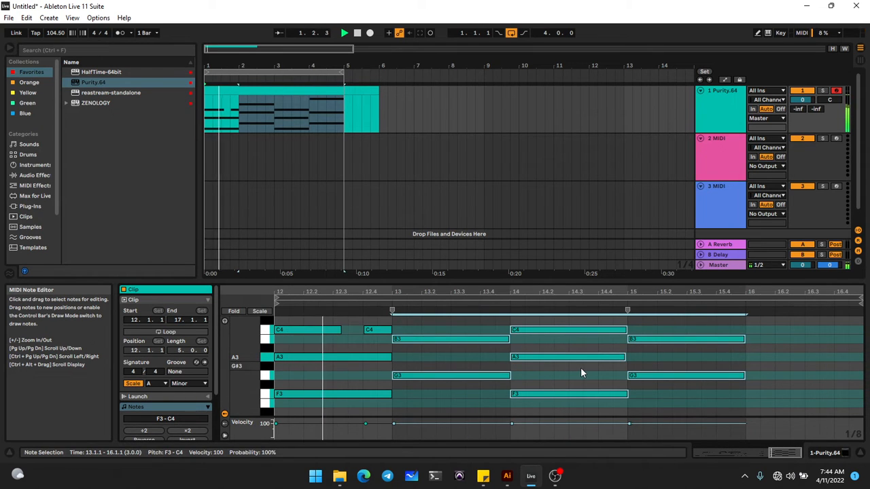
{"action": "left_click", "coordinate": [469, 393]}
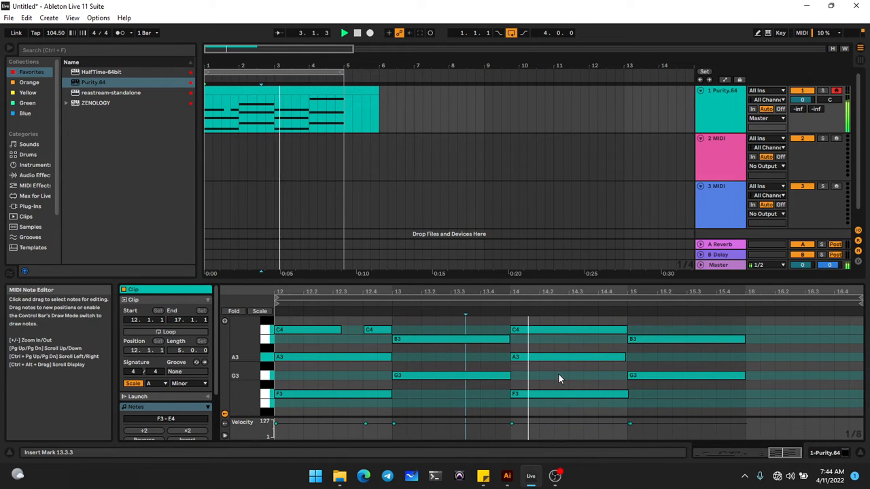
{"action": "left_click", "coordinate": [623, 359]}
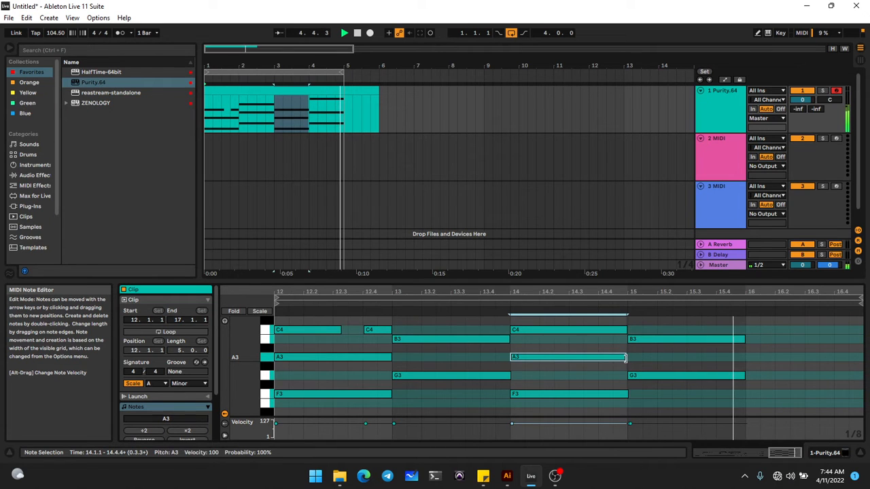
{"action": "left_click_drag", "start_coordinate": [623, 359], "coordinate": [626, 359]}
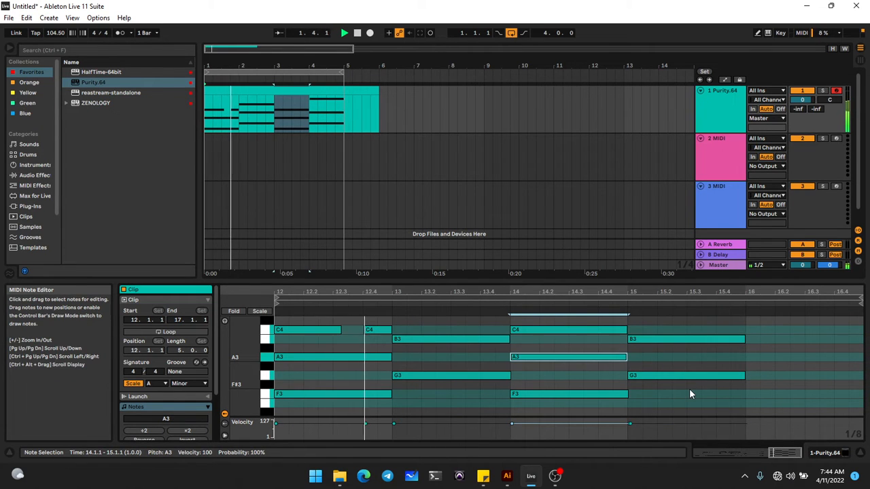
Step: Transpose all the notes of the chord progression down one octave
{"action": "scroll", "coordinate": [689, 394], "scroll_direction": "up", "scroll_amount": 3}
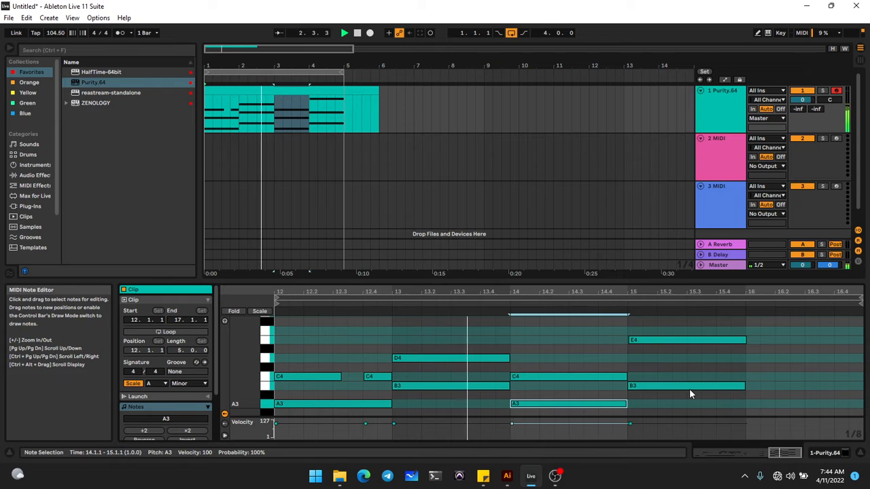
{"action": "double_click", "coordinate": [691, 340]}
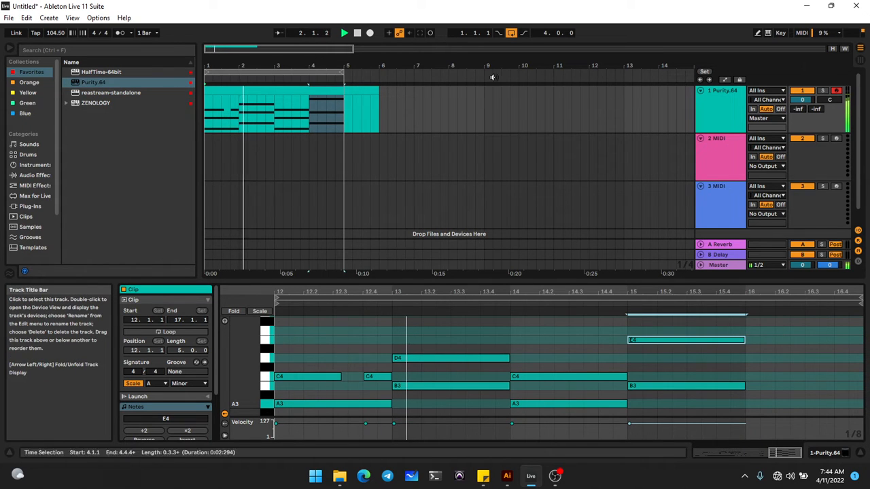
{"action": "left_click", "coordinate": [348, 355]}
{"action": "key", "text": "ctrl+a"}
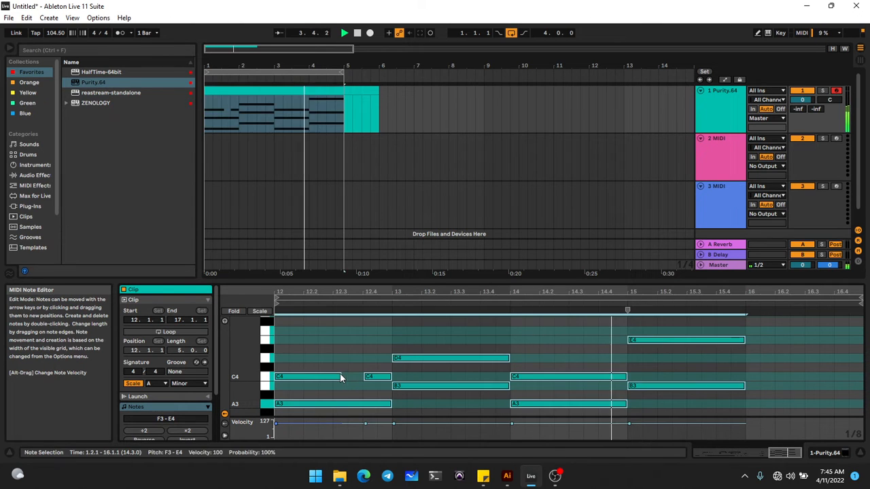
{"action": "key", "text": "shift+Down"}
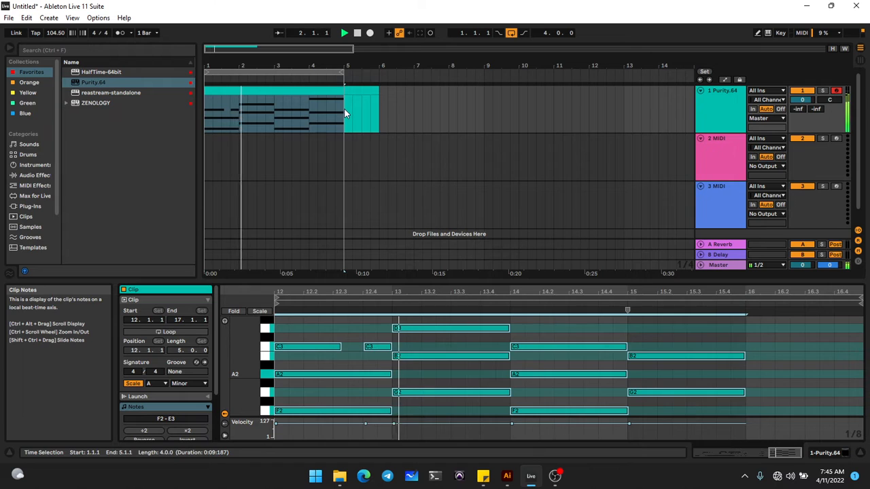
Step: Try removing the chord clip's empty fifth bar from the arrangement, and undo the removal
{"action": "left_click_drag", "start_coordinate": [344, 108], "coordinate": [381, 107]}
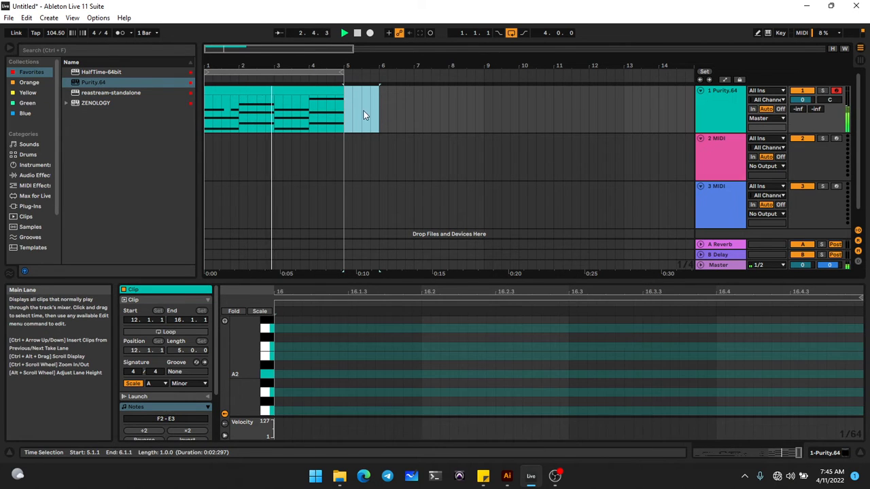
{"action": "left_click", "coordinate": [307, 168]}
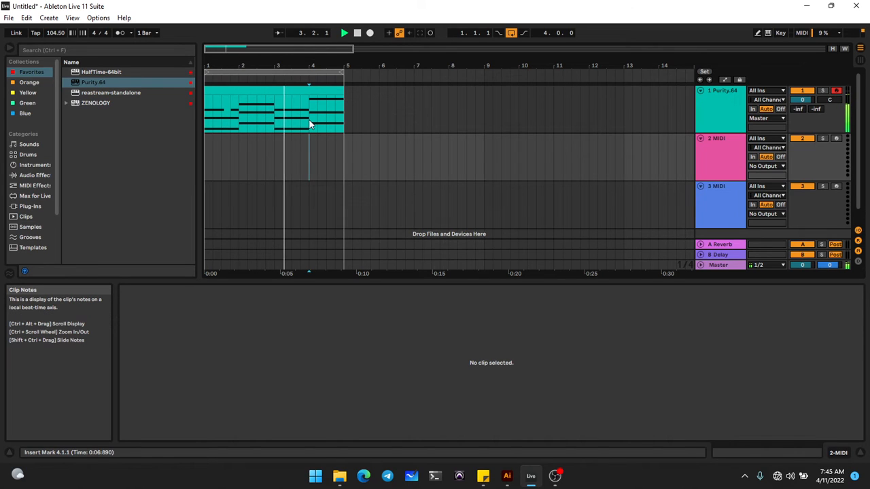
{"action": "left_click", "coordinate": [273, 127]}
{"action": "left_click_drag", "start_coordinate": [273, 126], "coordinate": [309, 109]}
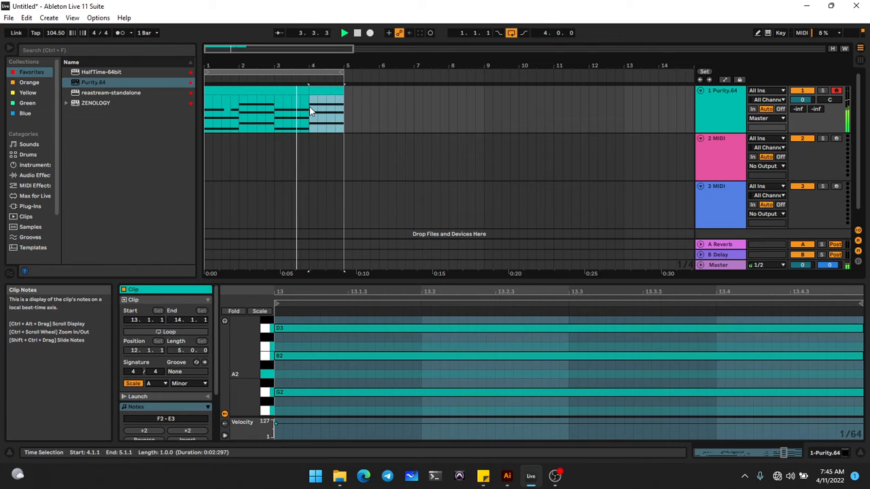
{"action": "left_click", "coordinate": [338, 145]}
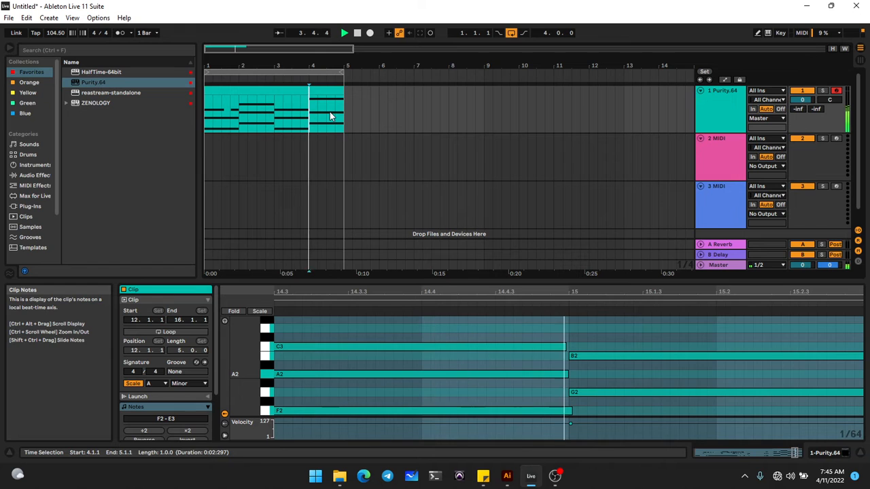
{"action": "key", "text": "ctrl+z"}
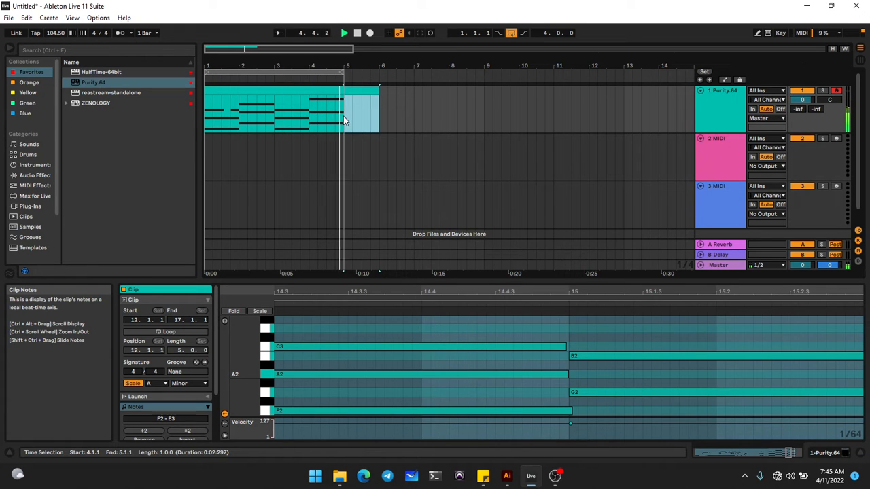
Step: Delete the empty part of the chord clip from bar 5 onward and select the remaining four-bar clip
{"action": "left_click_drag", "start_coordinate": [347, 121], "coordinate": [411, 110]}
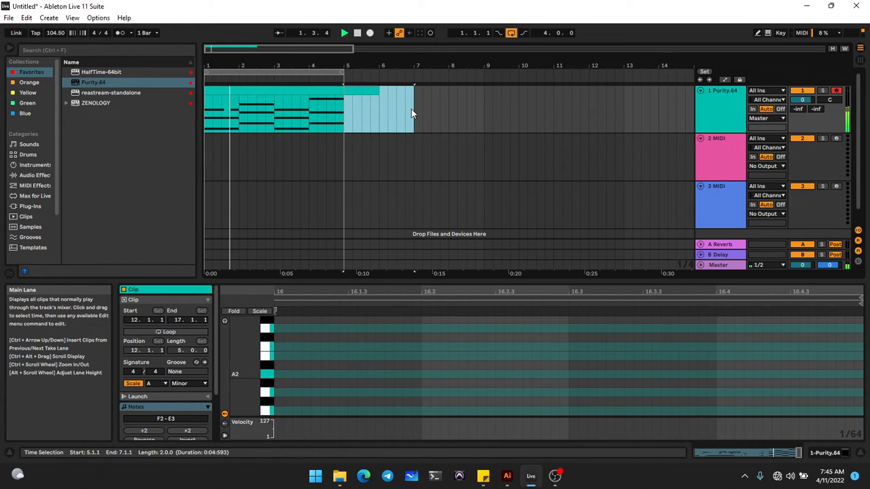
{"action": "key", "text": "Delete"}
{"action": "left_click", "coordinate": [327, 91]}
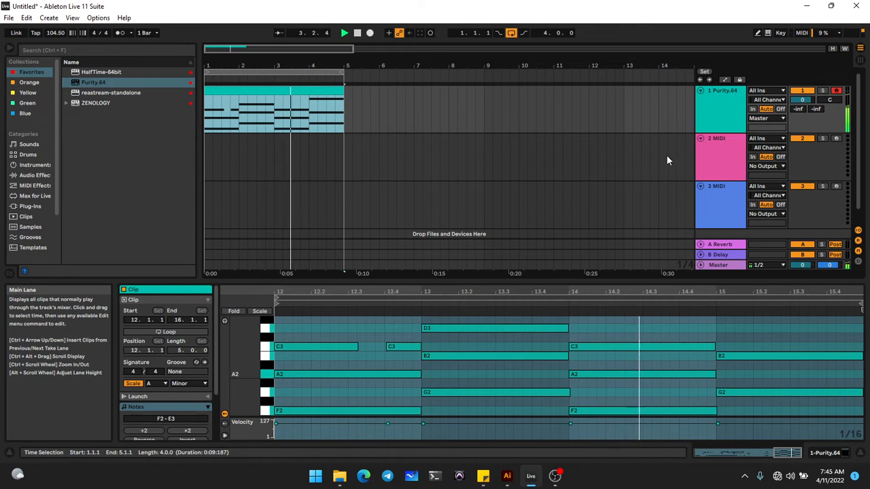
Step: Load Purity.64 onto the second MIDI track, view its piano presets, and close the plug-in window
{"action": "left_click", "coordinate": [709, 142]}
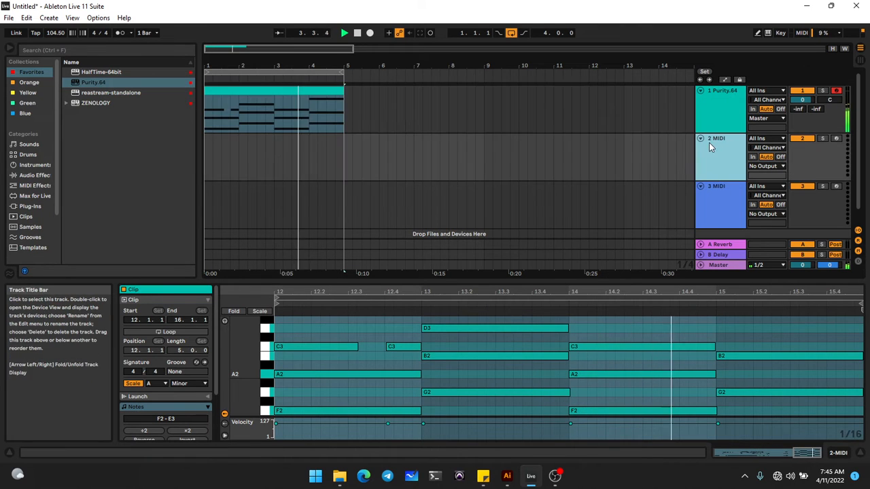
{"action": "double_click", "coordinate": [104, 82]}
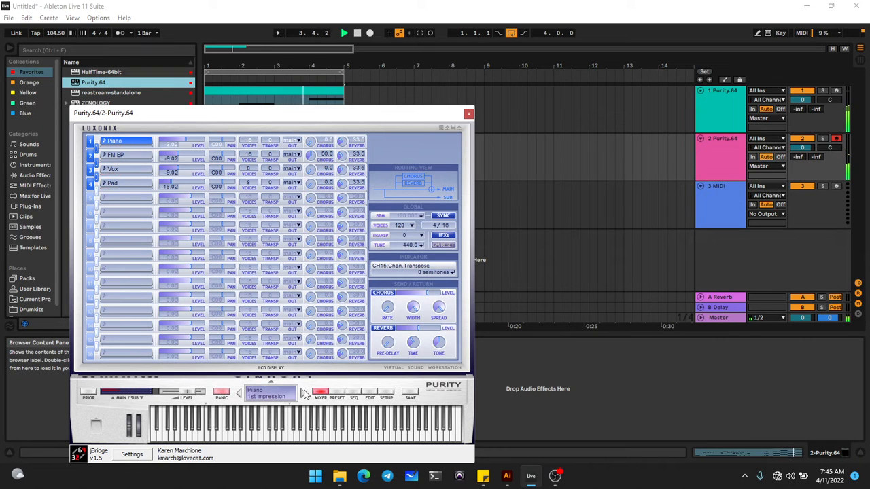
{"action": "left_click", "coordinate": [337, 393]}
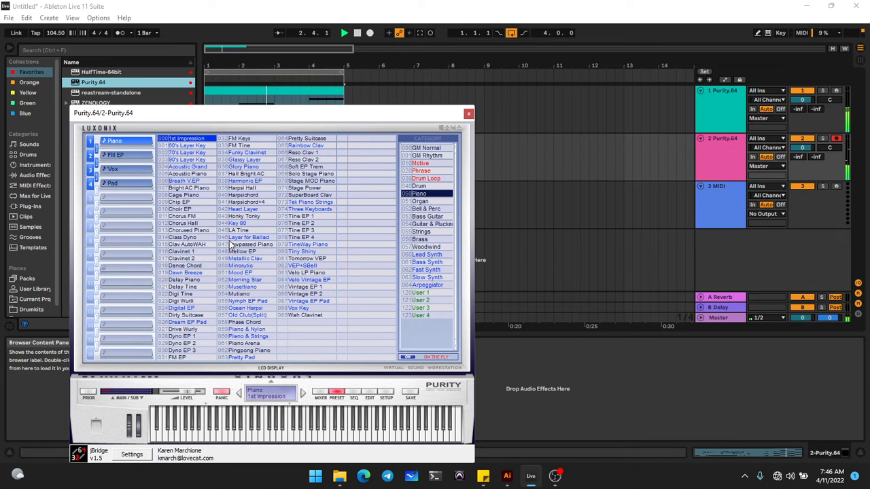
{"action": "left_click", "coordinate": [469, 113]}
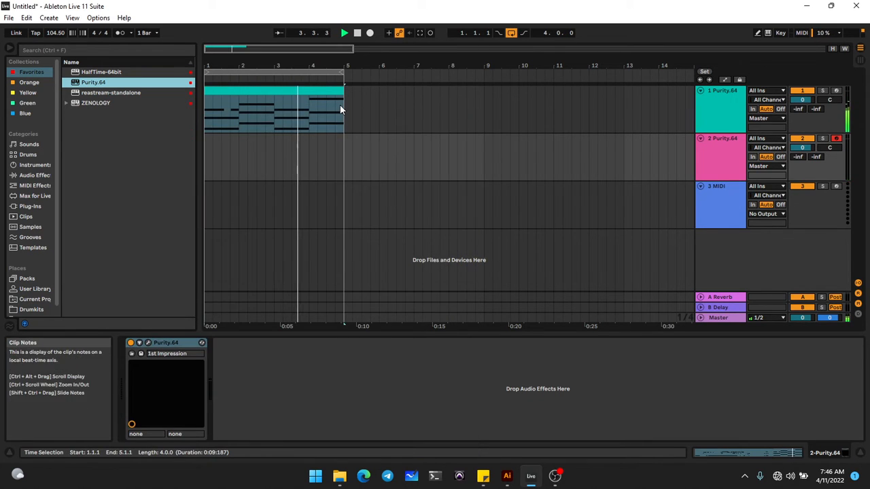
Step: Insert an empty MIDI clip on the second Purity.64 track spanning bars 1 to 4
{"action": "left_click", "coordinate": [346, 135]}
{"action": "left_click_drag", "start_coordinate": [343, 153], "coordinate": [197, 160]}
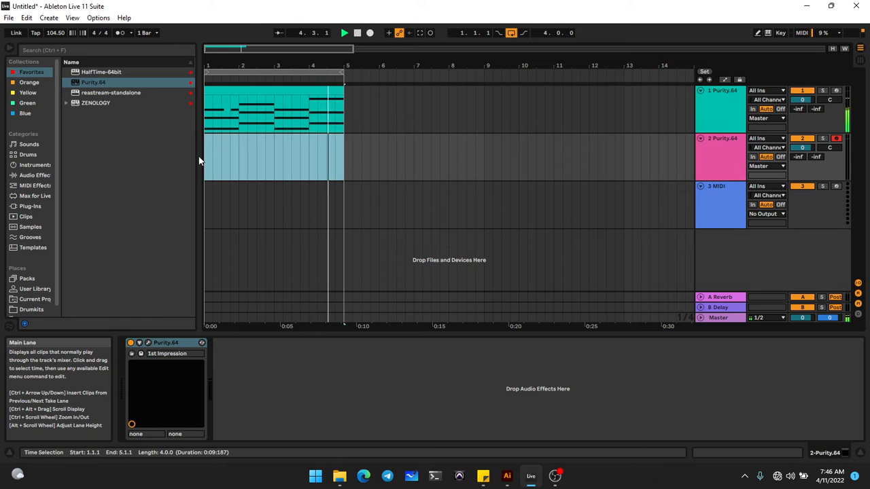
{"action": "key", "text": "ctrl+shift+m"}
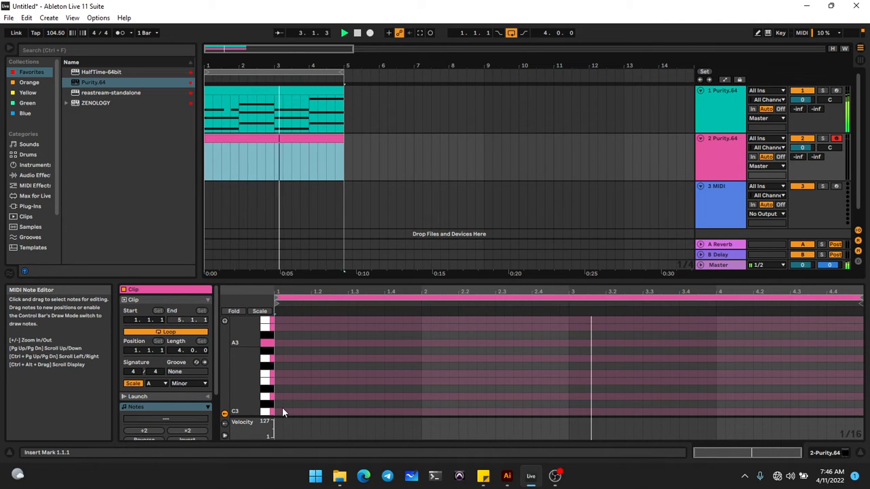
Step: Draw an A3 note from 1.1.1 to 1.3.2 in the new clip and raise its velocity to 119
{"action": "double_click", "coordinate": [280, 343]}
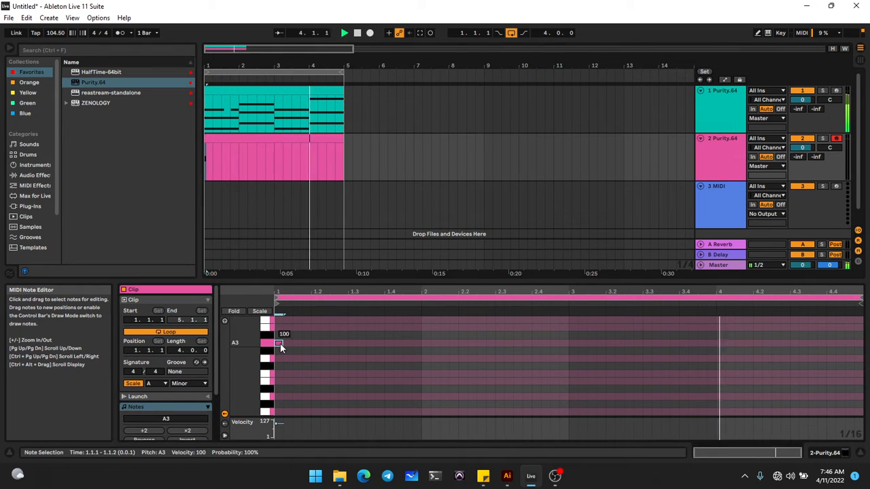
{"action": "left_click_drag", "start_coordinate": [283, 343], "coordinate": [309, 342]}
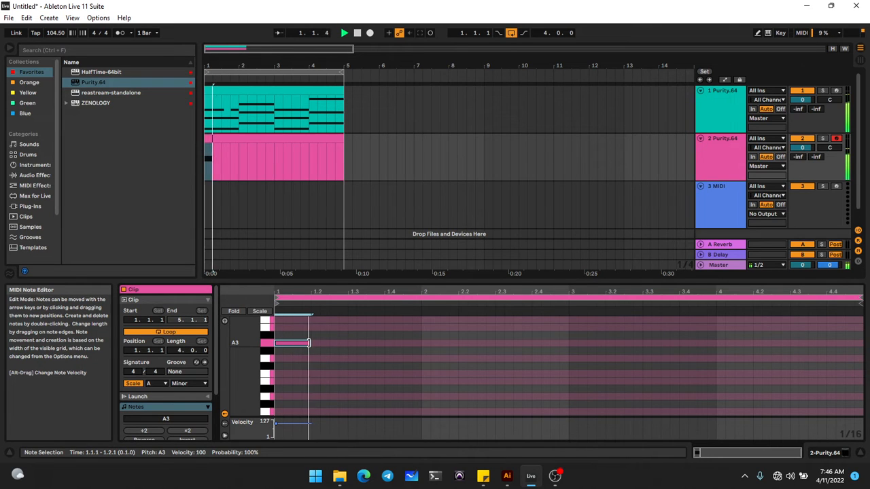
{"action": "left_click_drag", "start_coordinate": [309, 342], "coordinate": [357, 342]}
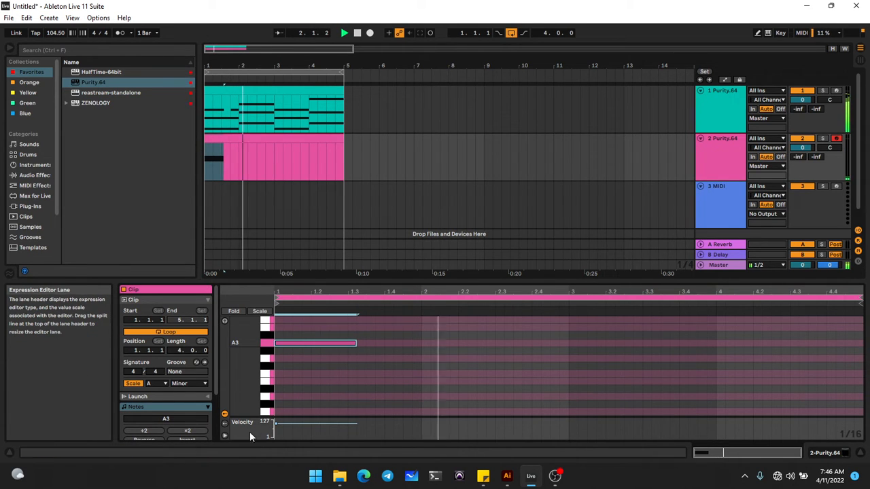
{"action": "left_click_drag", "start_coordinate": [274, 424], "coordinate": [275, 419]}
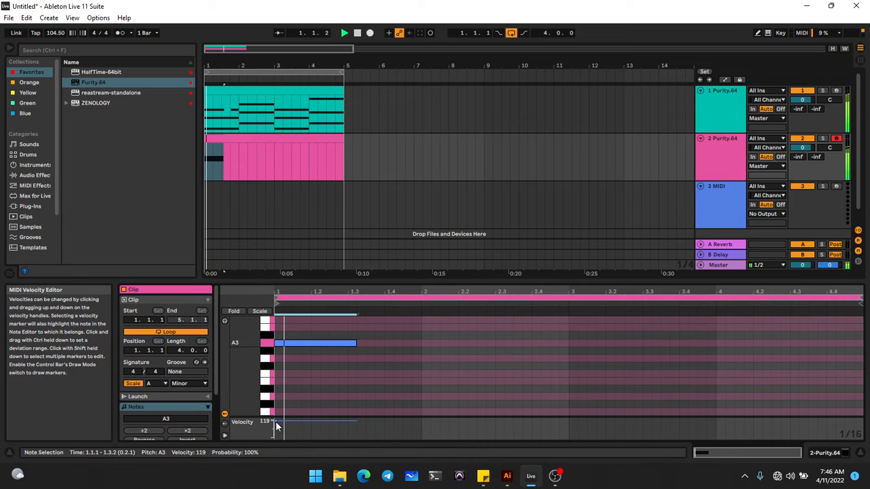
Step: Duplicate the A3 note as a G3 at 1.3.1 with velocity 109, and trim both notes to two beats each
{"action": "key", "text": "ctrl+d"}
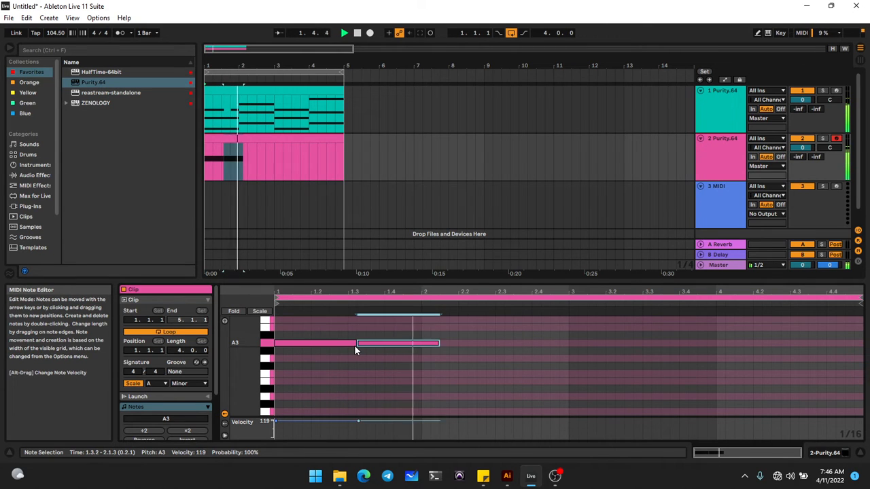
{"action": "key", "text": "ctrl+Up"}
{"action": "key", "text": "ctrl+Up"}
{"action": "key", "text": "ctrl+Up"}
{"action": "key", "text": "ctrl+Up"}
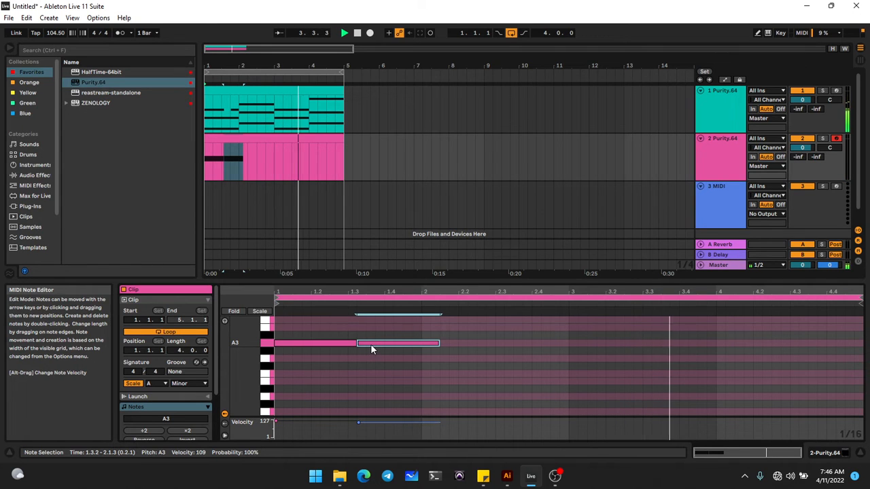
{"action": "key", "text": "Down"}
{"action": "key", "text": "Down"}
{"action": "key", "text": "Left"}
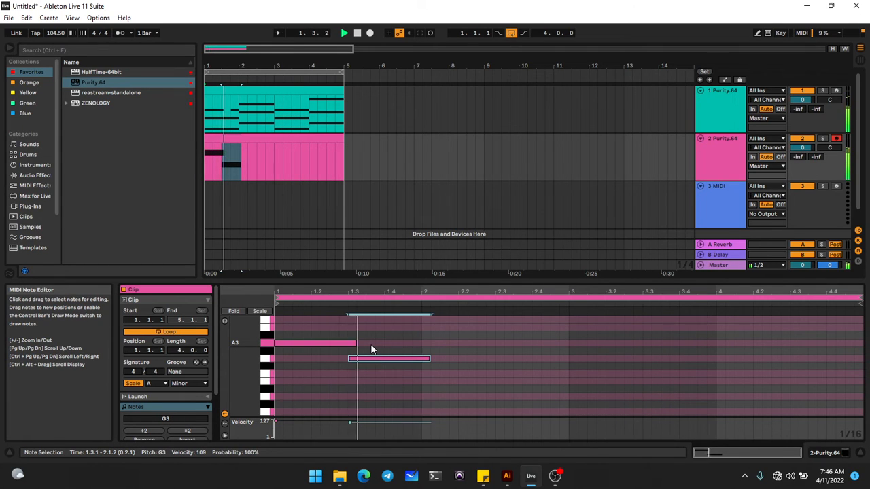
{"action": "left_click_drag", "start_coordinate": [355, 345], "coordinate": [348, 348]}
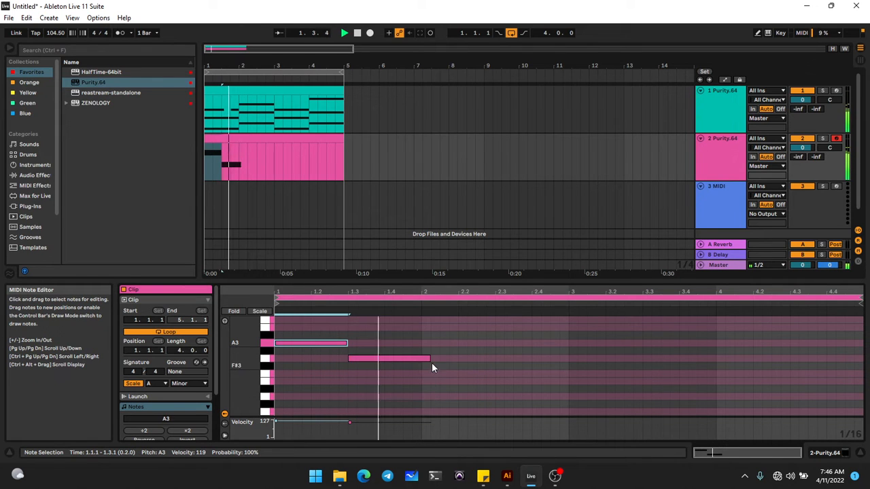
{"action": "left_click_drag", "start_coordinate": [428, 359], "coordinate": [422, 360]}
Step: Duplicate the G3 note into bar 2, lower the copy to E3, and make it one beat long starting at 2.2.1
{"action": "key", "text": "ctrl+d"}
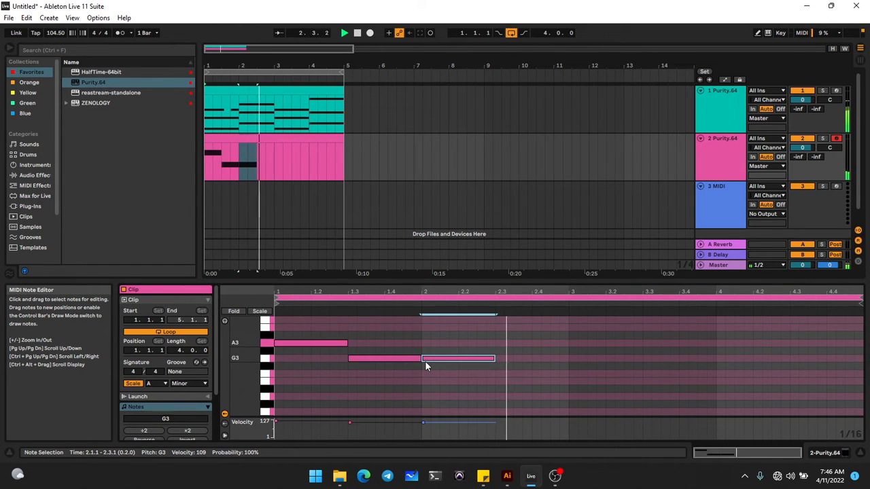
{"action": "key", "text": "Down"}
{"action": "key", "text": "Down"}
{"action": "key", "text": "Down"}
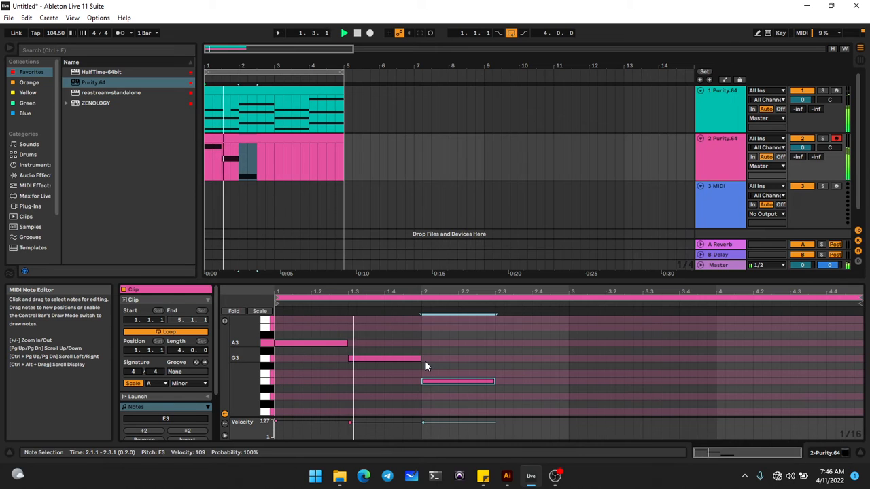
{"action": "key", "text": "Right"}
{"action": "key", "text": "Right"}
{"action": "key", "text": "Right"}
{"action": "key", "text": "Right"}
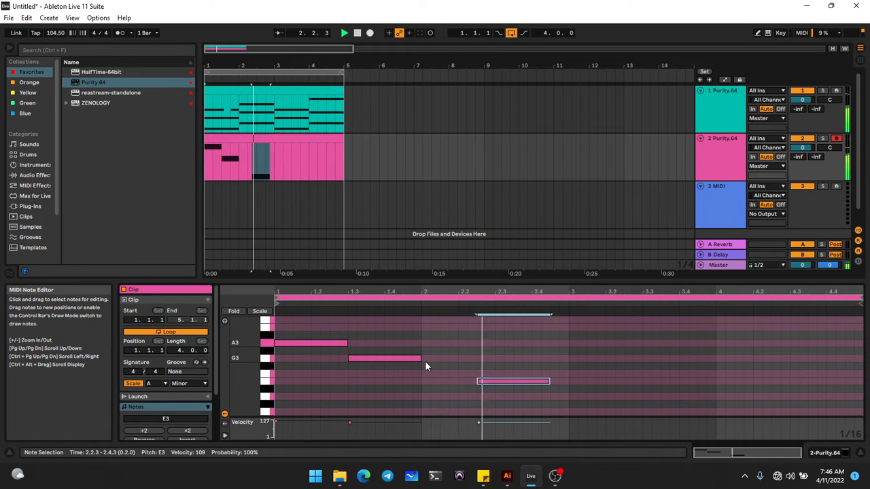
{"action": "key", "text": "shift+Left"}
{"action": "key", "text": "shift+Left"}
{"action": "key", "text": "shift+Left"}
{"action": "key", "text": "shift+Left"}
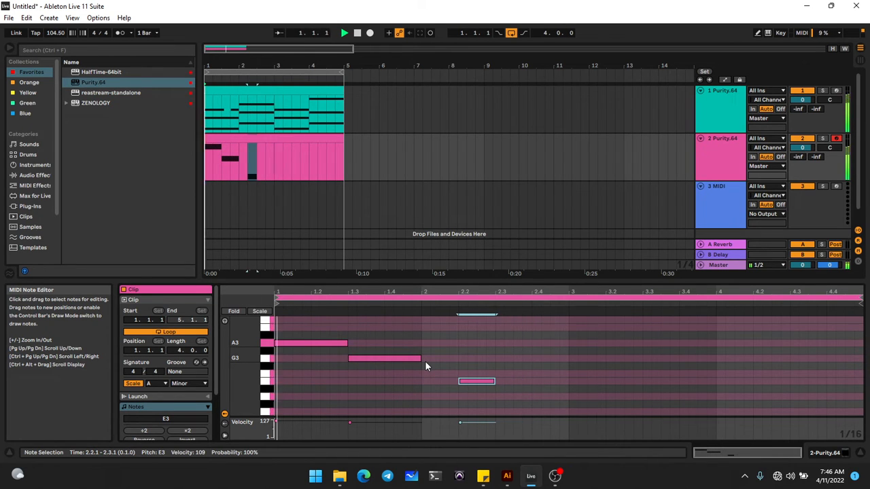
Step: Duplicate the E3 note to 2.3.1 and raise the copy to F3
{"action": "key", "text": "ctrl+d"}
{"action": "key", "text": "Up"}
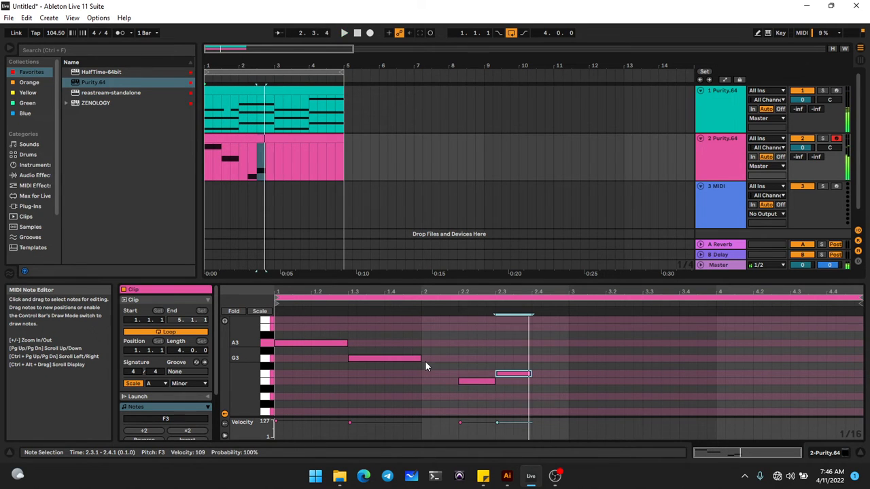
Step: Lower the F3 note to E3, shorten the E3 at 2.2.1 to half a beat, and move the lowered note to 2.2.3
{"action": "key", "text": "Down"}
{"action": "key", "text": "ctrl+Left"}
{"action": "key", "text": "shift+Left"}
{"action": "key", "text": "shift+Left"}
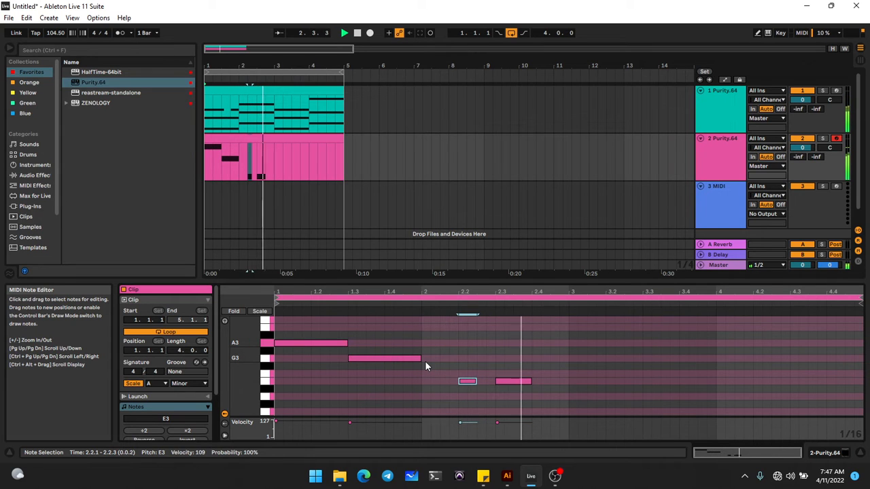
{"action": "key", "text": "ctrl+Right"}
{"action": "key", "text": "Left"}
{"action": "key", "text": "Left"}
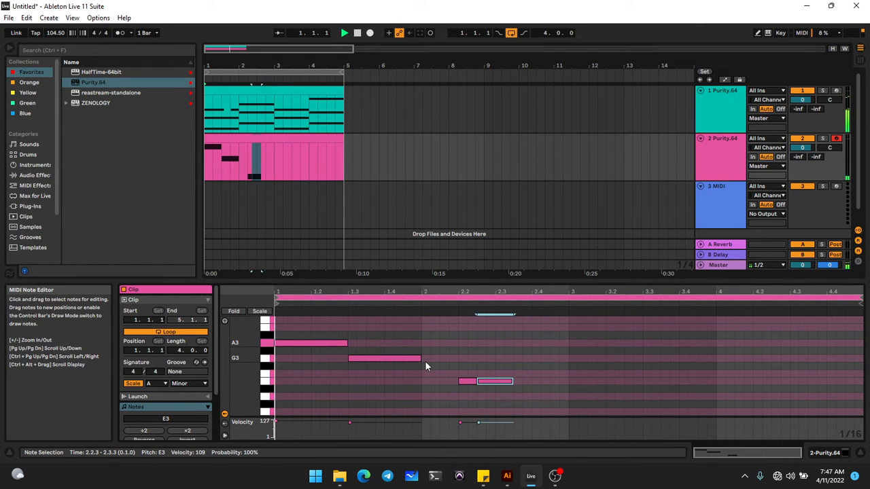
Step: Try the second bar-2 note as an F3 and shift it to 2.3.3, returning it to E3 at 2.2.3
{"action": "key", "text": "Up"}
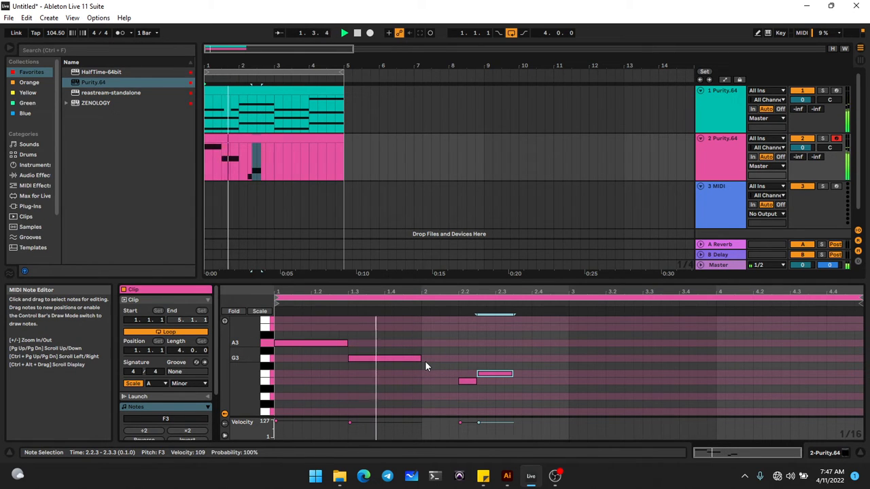
{"action": "key", "text": "Right"}
{"action": "key", "text": "Right"}
{"action": "key", "text": "Right"}
{"action": "key", "text": "Right"}
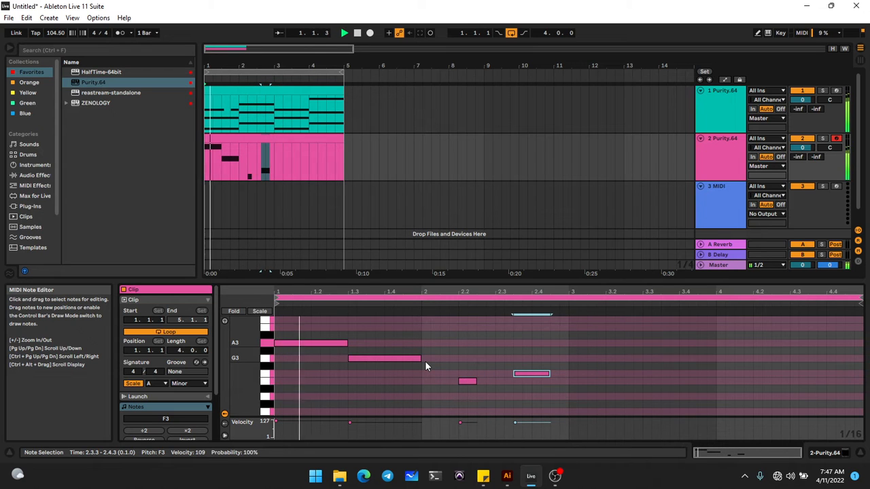
{"action": "key", "text": "Left"}
{"action": "key", "text": "Left"}
{"action": "key", "text": "Left"}
{"action": "key", "text": "Left"}
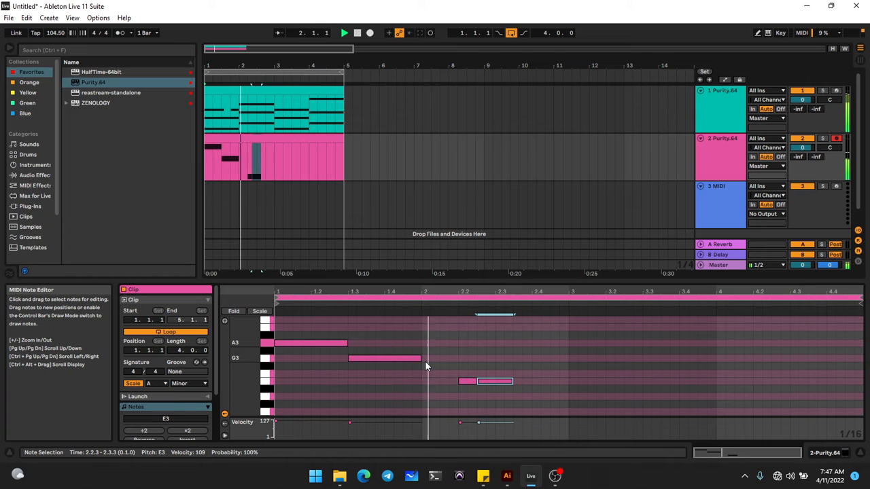
Step: Shorten the E3 at 2.2.3 to half a beat and duplicate it to 2.3.1
{"action": "key", "text": "shift+Left"}
{"action": "key", "text": "shift+Left"}
{"action": "key", "text": "ctrl+d"}
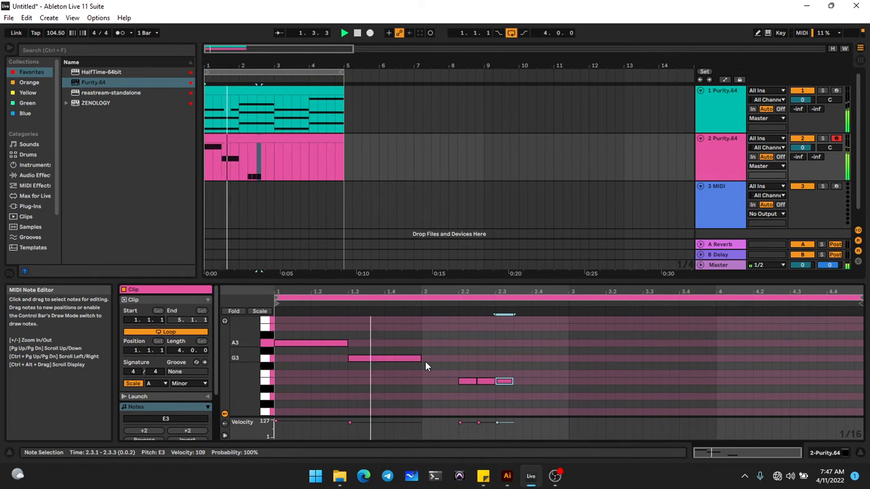
Step: Lower the newest E3 copy to D3 and make it one beat long, from 2.4.1 to 3.1.1
{"action": "key", "text": "Down"}
{"action": "key", "text": "Down"}
{"action": "key", "text": "Left"}
{"action": "key", "text": "Left"}
{"action": "key", "text": "shift+Right"}
{"action": "key", "text": "shift+Right"}
{"action": "key", "text": "Right"}
{"action": "key", "text": "Right"}
{"action": "key", "text": "Right"}
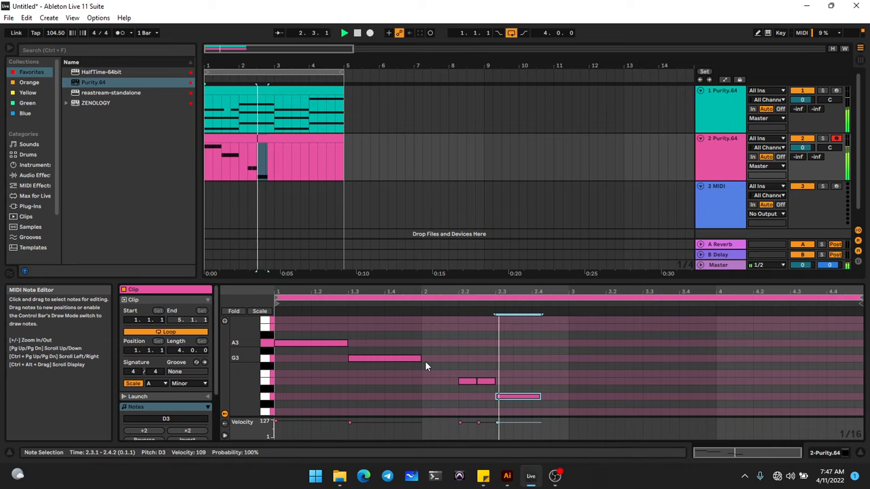
{"action": "key", "text": "shift+Right"}
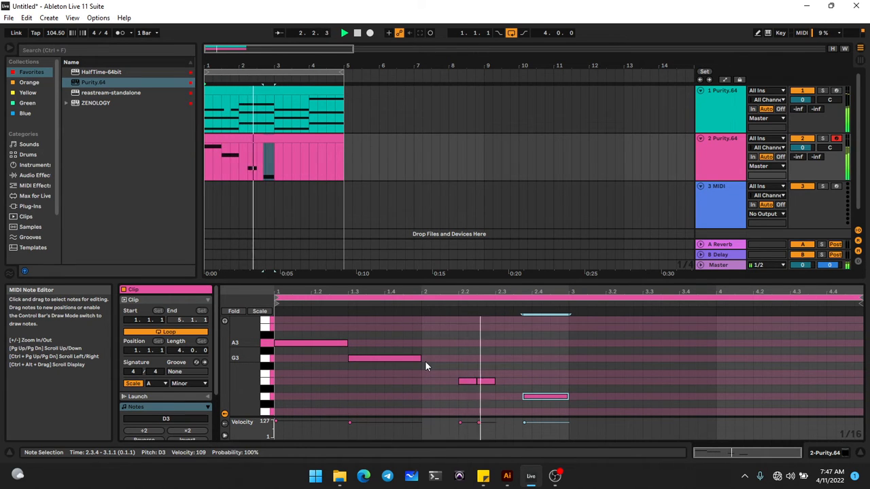
{"action": "key", "text": "Right"}
{"action": "key", "text": "shift+Left"}
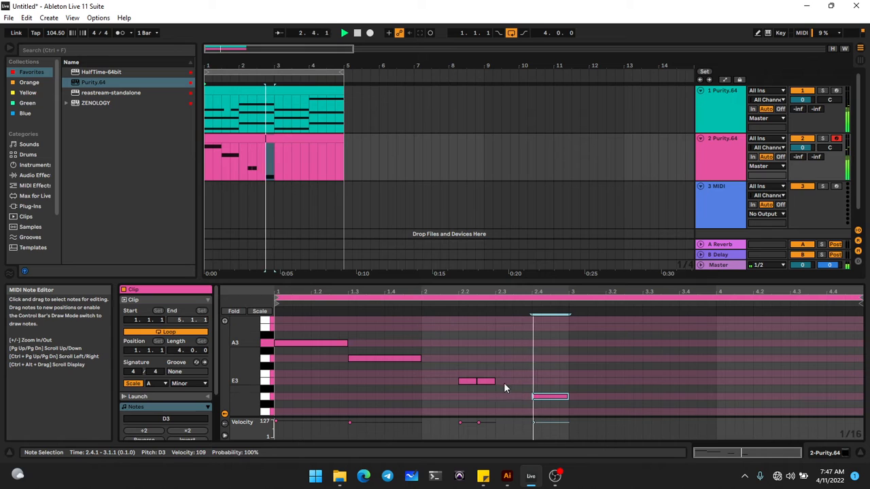
Step: Duplicate the two-bar melody into bars 3 and 4, and replace the copied G3 with one-beat G3 and F3 notes at 3.3.1 and 3.4.1
{"action": "key", "text": "ctrl+a"}
{"action": "key", "text": "ctrl+d"}
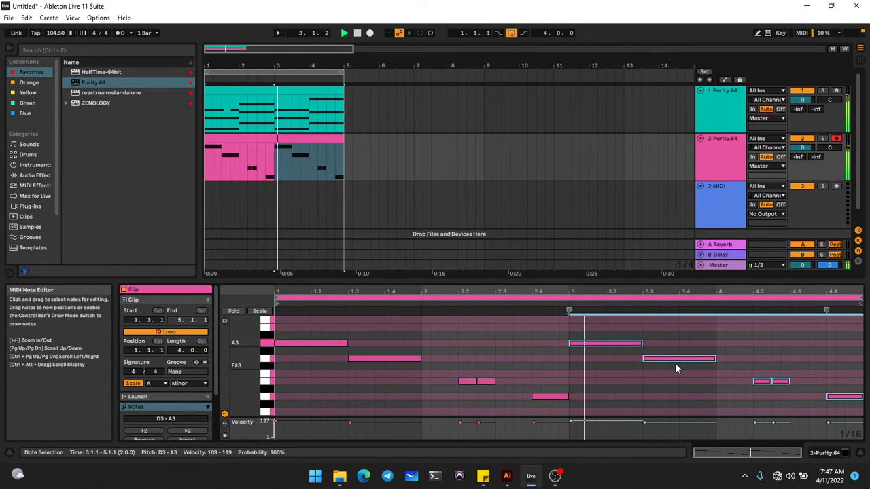
{"action": "left_click", "coordinate": [655, 365]}
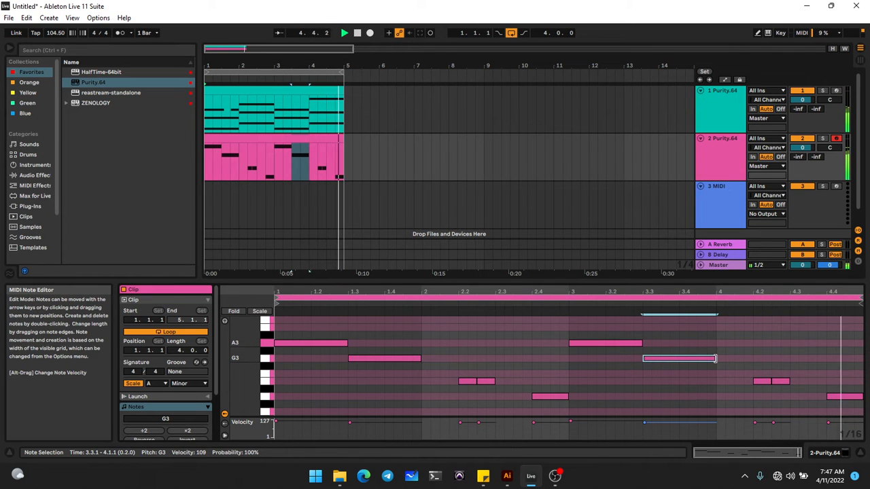
{"action": "left_click_drag", "start_coordinate": [716, 358], "coordinate": [681, 365]}
{"action": "key", "text": "ctrl+d"}
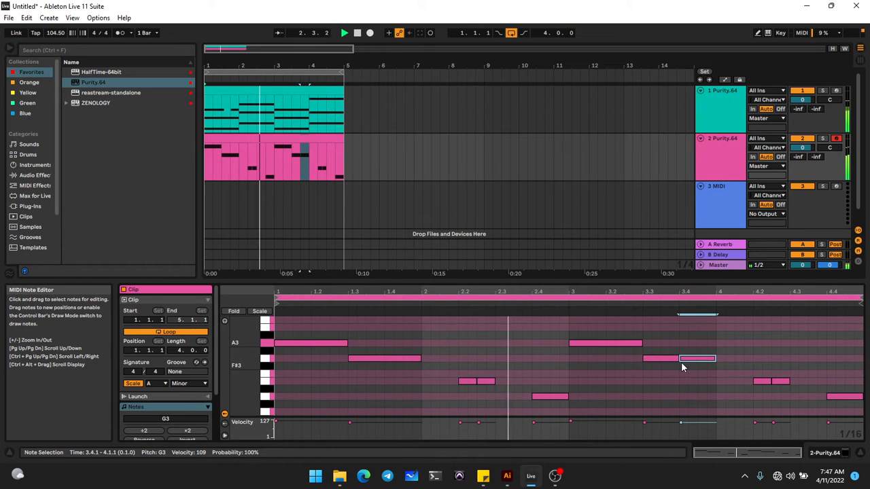
{"action": "key", "text": "Down"}
{"action": "key", "text": "Down"}
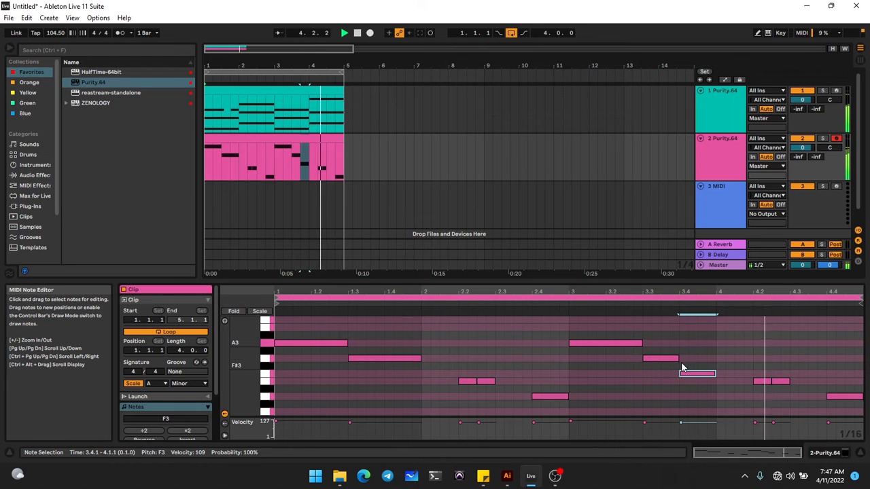
Step: Delete the second E3 in bar 4 and lengthen the first one to a full beat, ending at 4.3.1
{"action": "left_click", "coordinate": [764, 381]}
{"action": "double_click", "coordinate": [786, 384]}
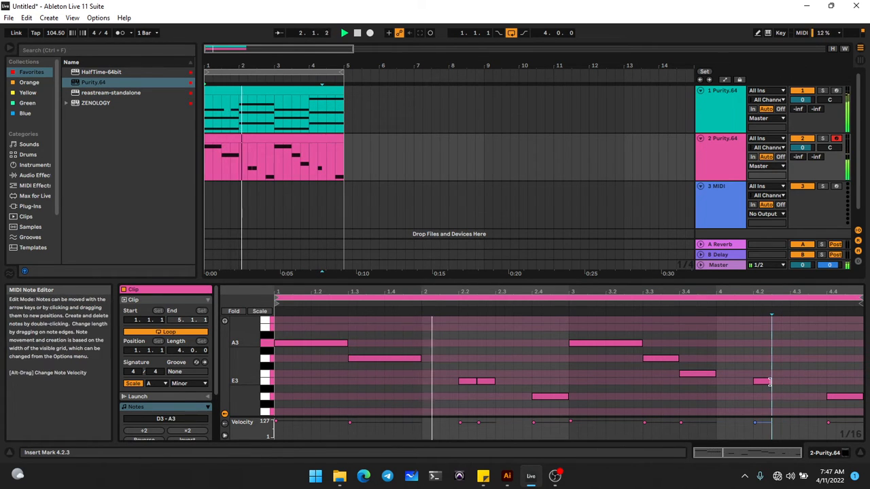
{"action": "left_click_drag", "start_coordinate": [771, 382], "coordinate": [790, 382]}
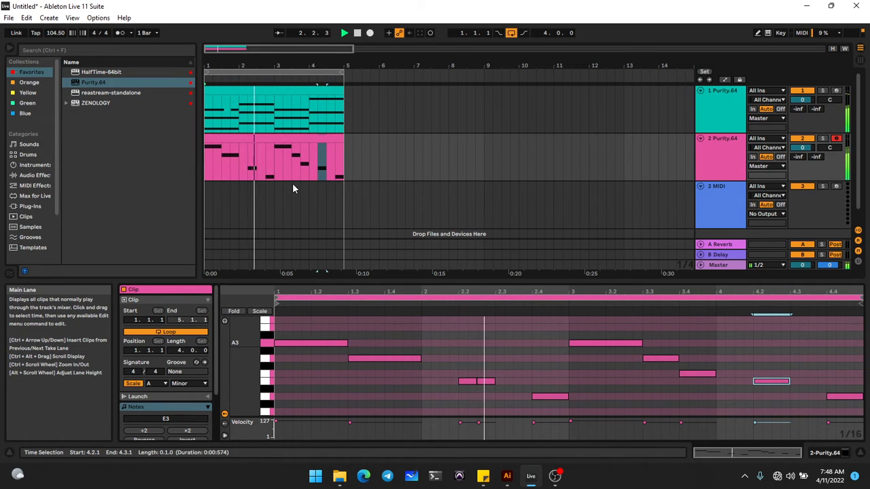
Step: Open the Purity.64 instrument window of the second track and switch to the Woodwind preset category
{"action": "left_click", "coordinate": [282, 137]}
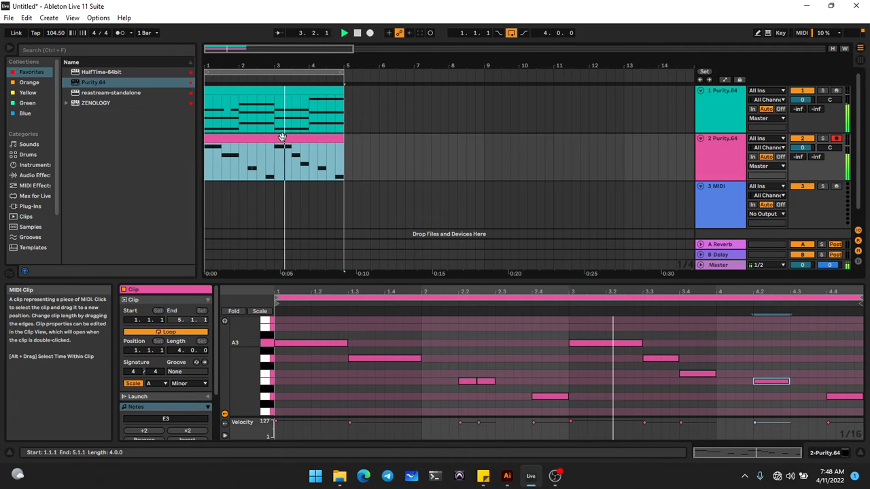
{"action": "double_click", "coordinate": [715, 155]}
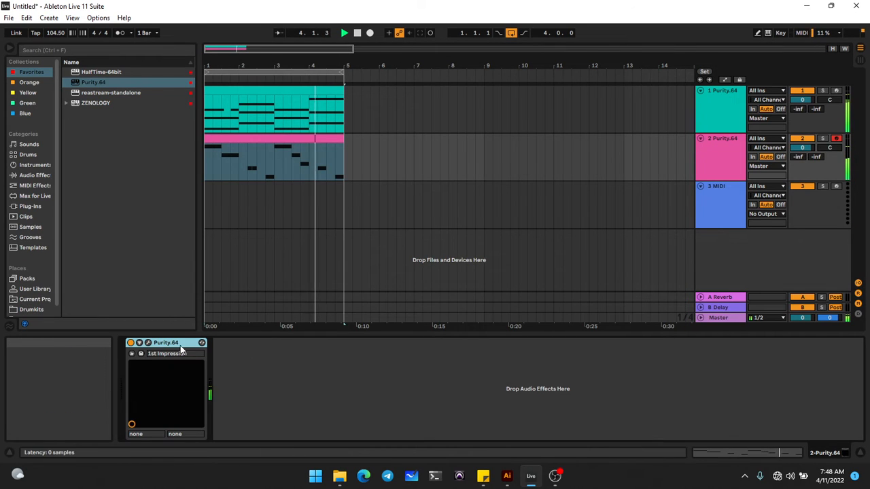
{"action": "left_click", "coordinate": [148, 343]}
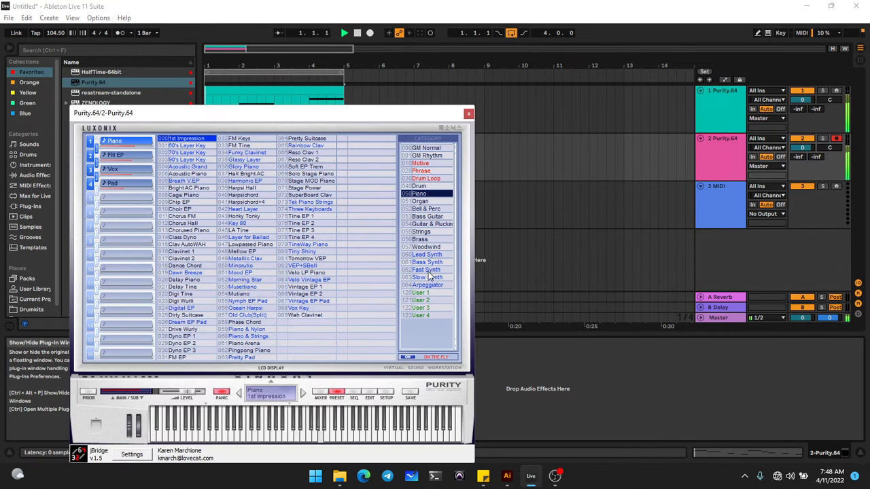
{"action": "left_click", "coordinate": [425, 248]}
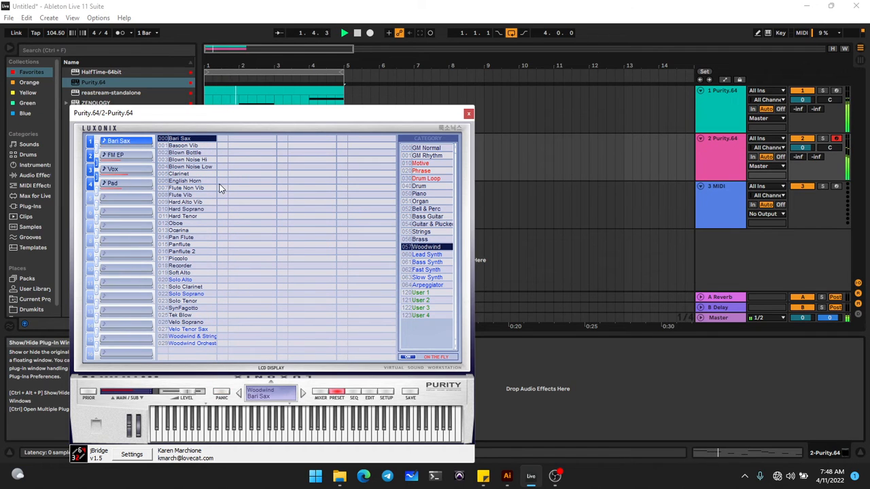
Step: Audition woodwind presets including Flute Non Vib, Ocarina, Soft Alto and Recorder, and lower the second track's volume to -4.3 dB
{"action": "left_click", "coordinate": [193, 159]}
{"action": "left_click", "coordinate": [186, 188]}
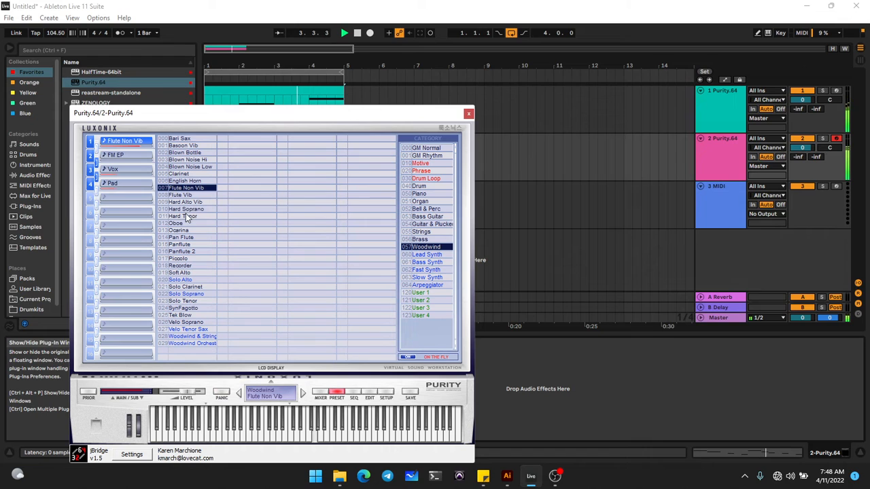
{"action": "left_click", "coordinate": [187, 217]}
{"action": "left_click", "coordinate": [183, 231]}
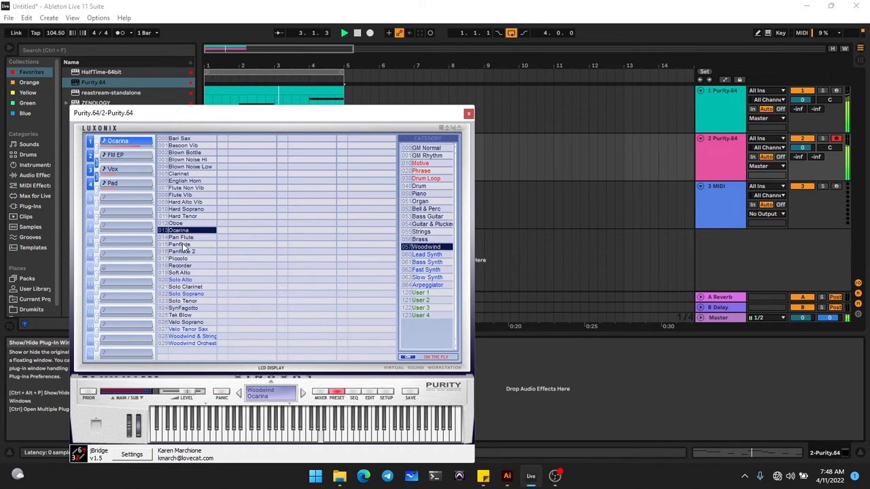
{"action": "left_click", "coordinate": [182, 267]}
{"action": "left_click", "coordinate": [182, 274]}
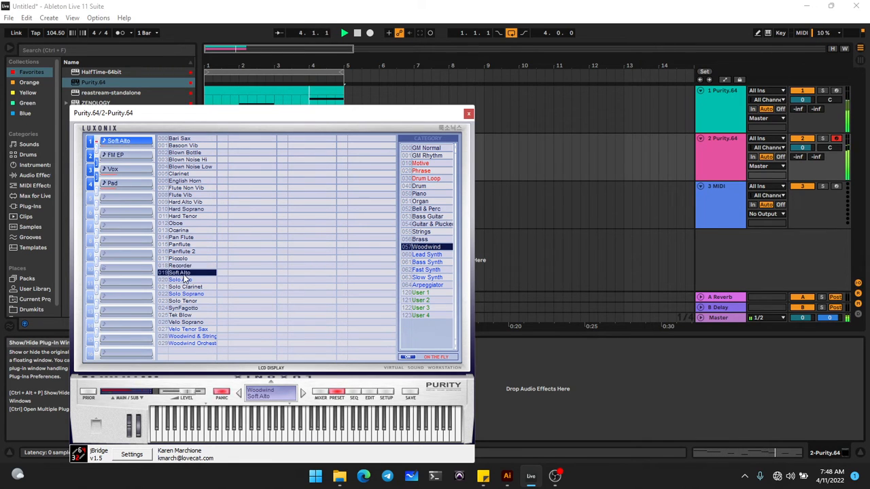
{"action": "left_click", "coordinate": [187, 266]}
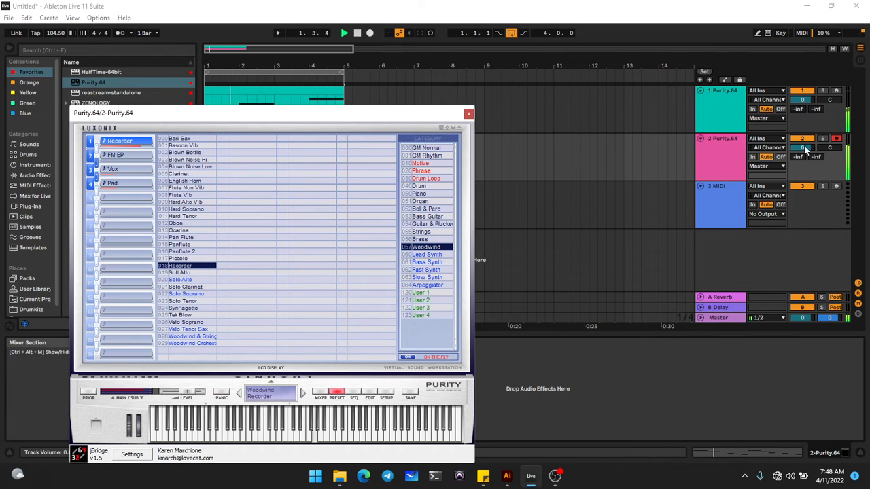
{"action": "left_click_drag", "start_coordinate": [802, 147], "coordinate": [802, 156]}
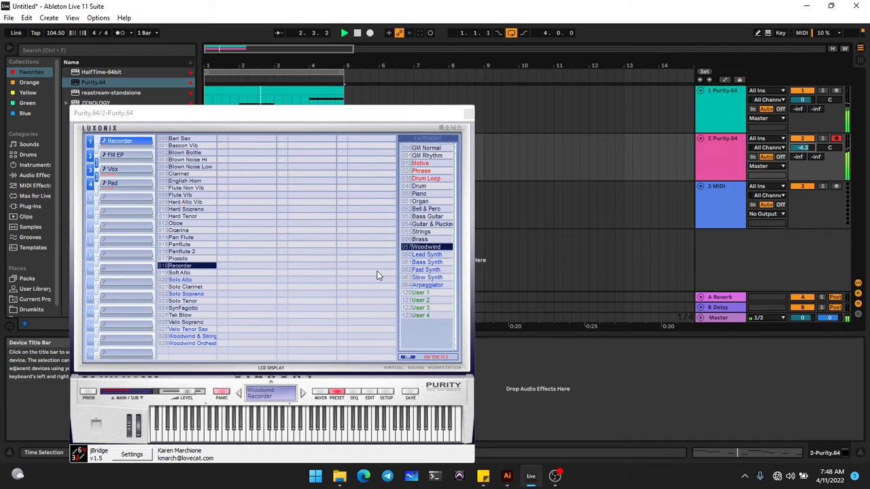
Step: Compare the SynFagotto and Tek Blow presets, keep SynFagotto, and set the second track's volume to -1.5 dB
{"action": "left_click", "coordinate": [185, 309]}
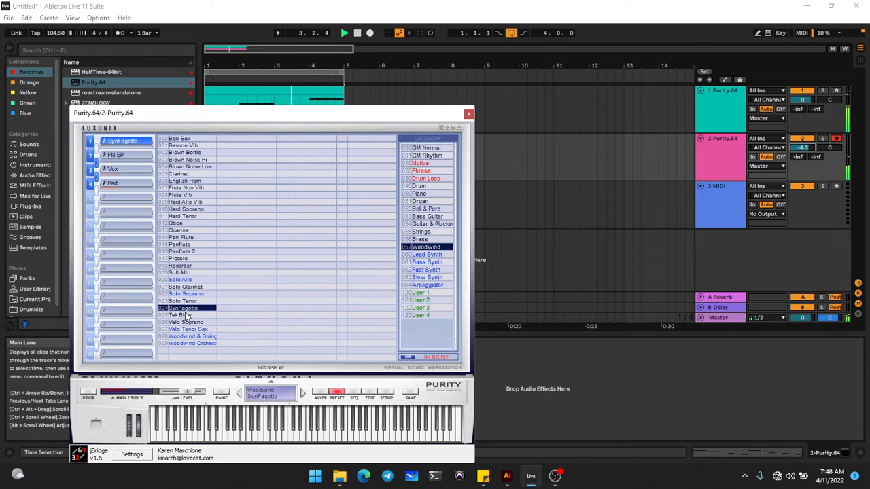
{"action": "left_click", "coordinate": [188, 315]}
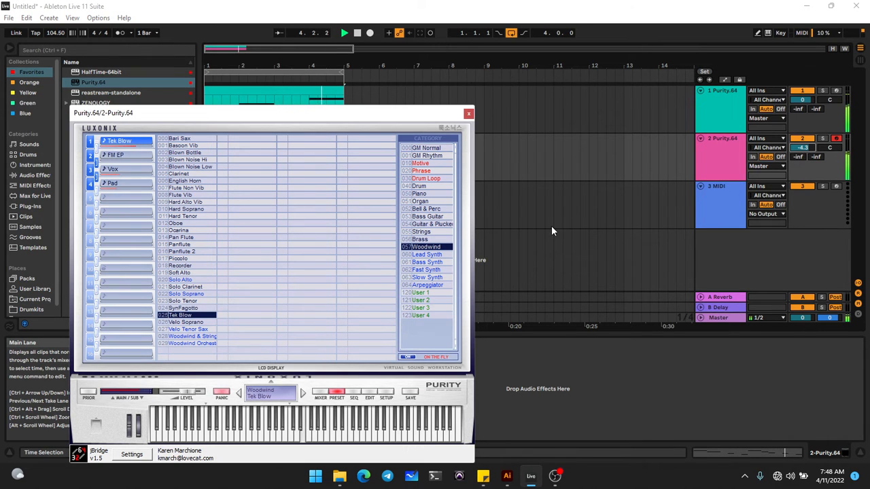
{"action": "left_click", "coordinate": [192, 309]}
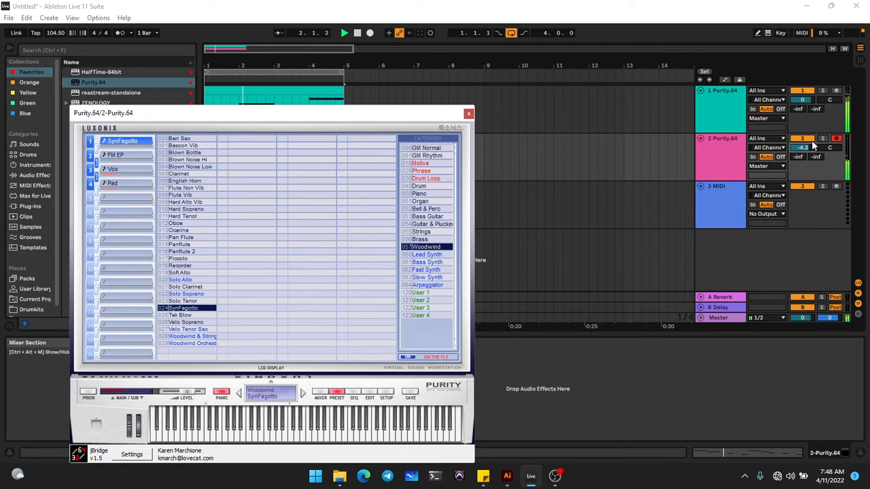
{"action": "left_click_drag", "start_coordinate": [809, 155], "coordinate": [808, 151]}
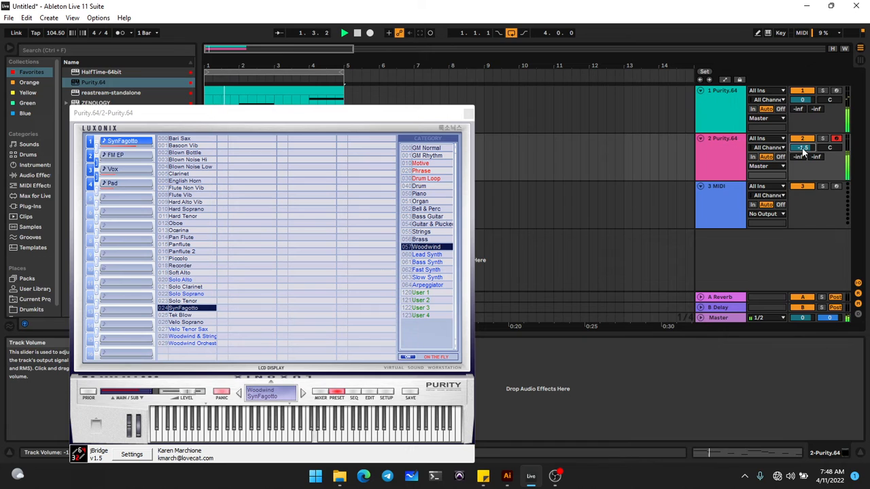
{"action": "left_click", "coordinate": [470, 113]}
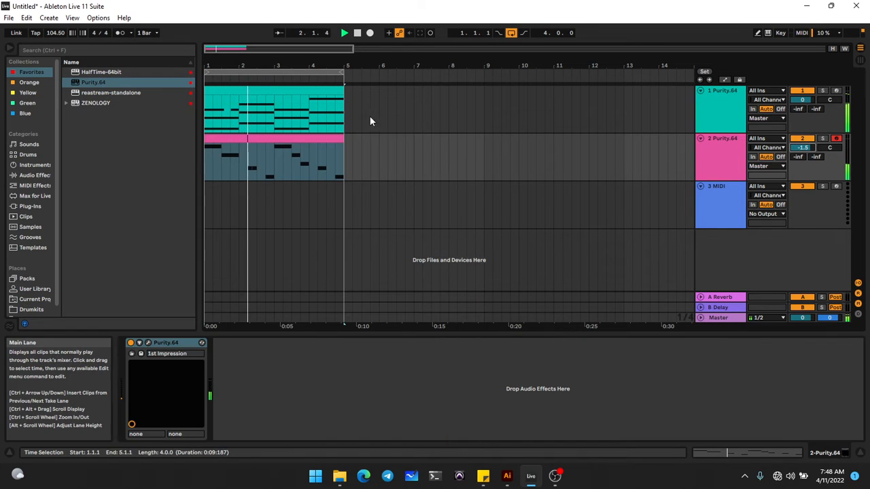
Step: Select the empty third MIDI track and search the browser for "snare"
{"action": "left_click", "coordinate": [284, 139]}
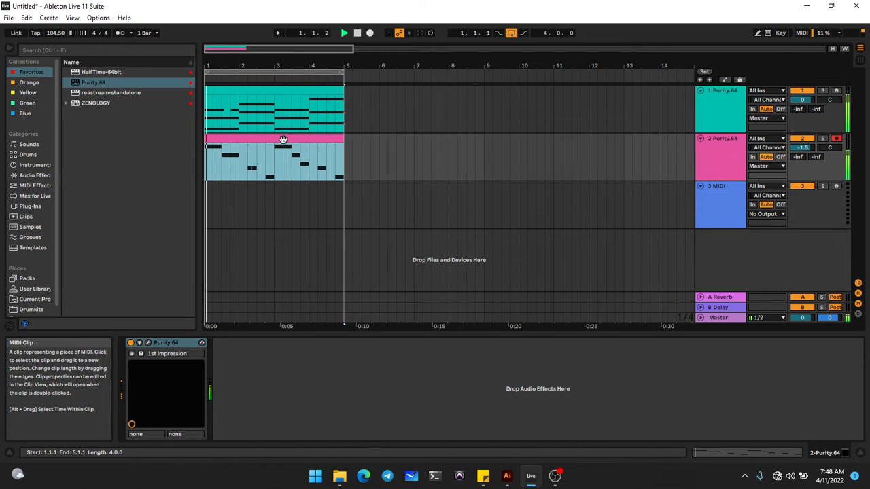
{"action": "left_click", "coordinate": [260, 196]}
{"action": "key", "text": "ctrl+f"}
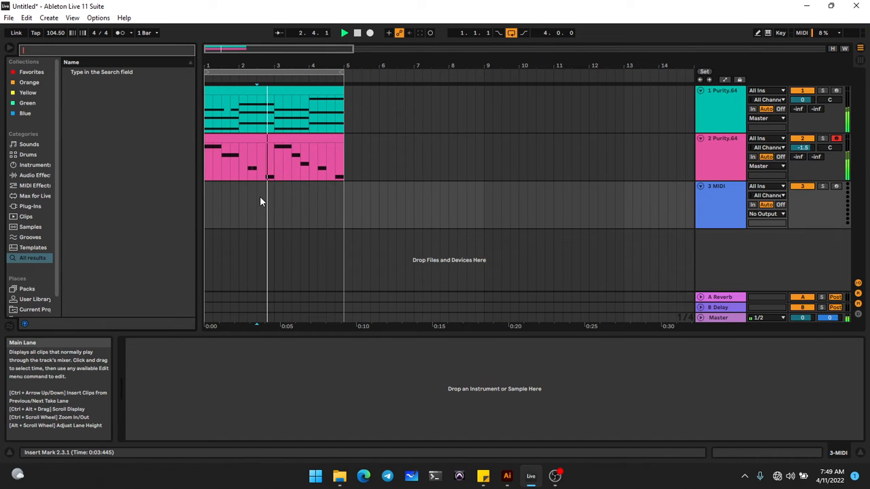
{"action": "type", "text": "snare"}
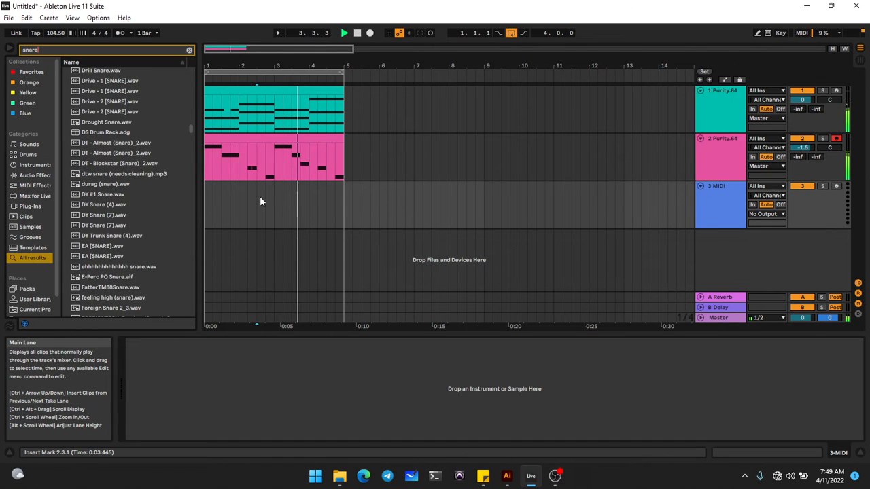
Step: Audition snare samples from the search results, including DY Snare (7), jetsonmade snare, KEEF SNARE 10, KENNY BEATS SNARE 5 and a LAXCITY one-shot
{"action": "left_click", "coordinate": [129, 230]}
{"action": "scroll", "coordinate": [129, 230], "scroll_direction": "down", "scroll_amount": 1}
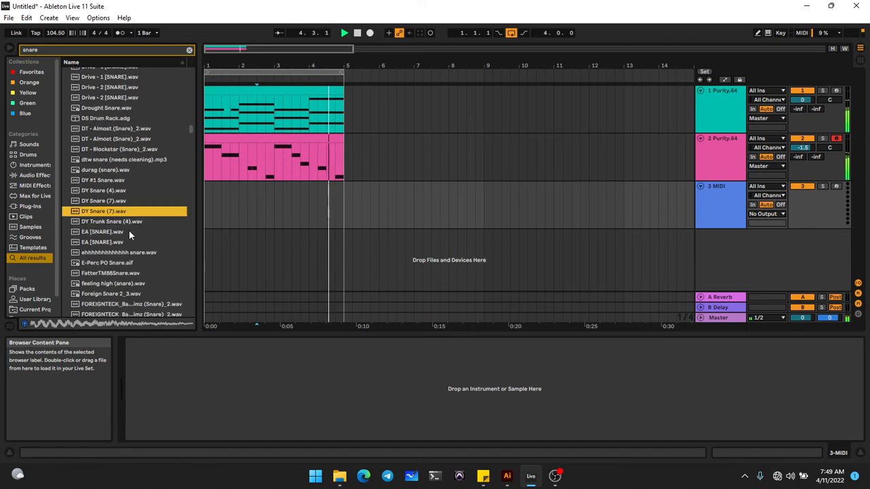
{"action": "scroll", "coordinate": [128, 230], "scroll_direction": "down", "scroll_amount": 5}
{"action": "left_click", "coordinate": [128, 229]}
{"action": "scroll", "coordinate": [128, 228], "scroll_direction": "down", "scroll_amount": 6}
{"action": "left_click", "coordinate": [129, 225]}
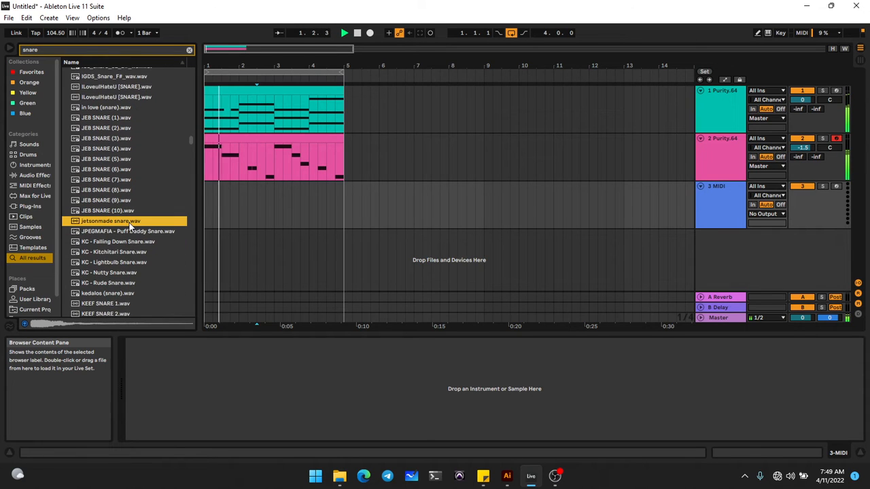
{"action": "scroll", "coordinate": [126, 214], "scroll_direction": "down", "scroll_amount": 7}
{"action": "left_click", "coordinate": [112, 178]}
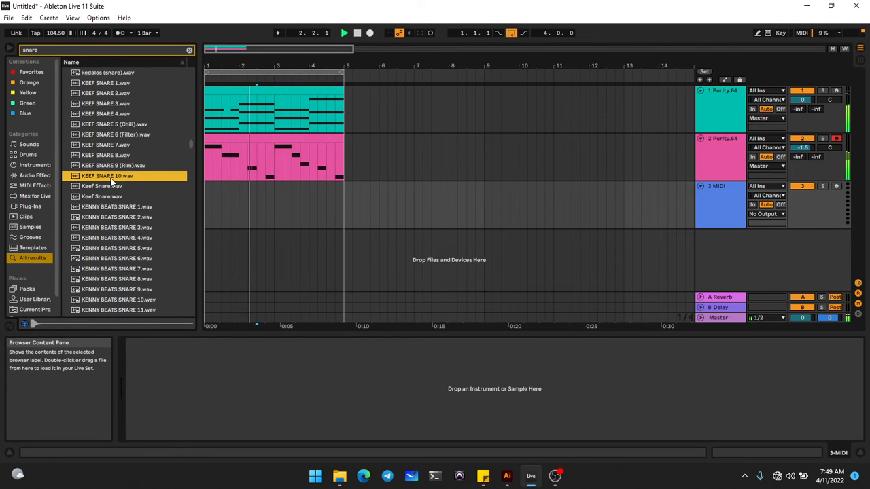
{"action": "scroll", "coordinate": [112, 180], "scroll_direction": "down", "scroll_amount": 3}
{"action": "left_click", "coordinate": [113, 181]}
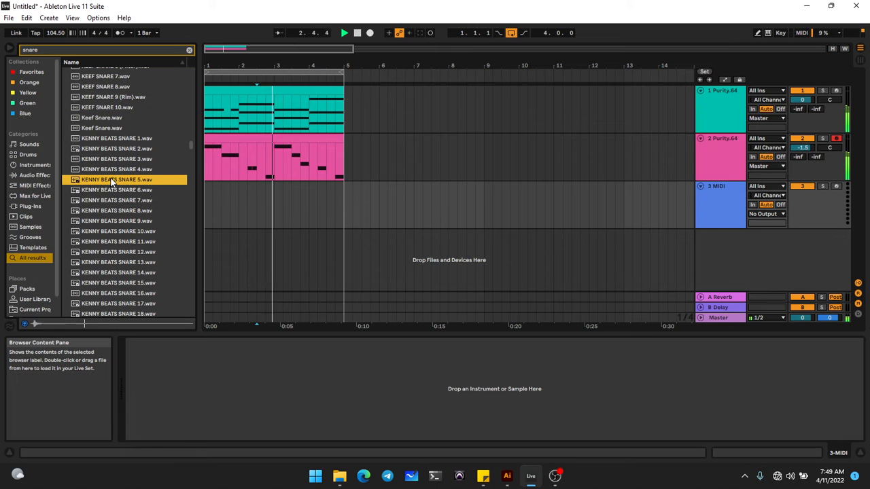
{"action": "left_click", "coordinate": [112, 271]}
{"action": "scroll", "coordinate": [112, 271], "scroll_direction": "down", "scroll_amount": 10}
{"action": "left_click", "coordinate": [111, 271]}
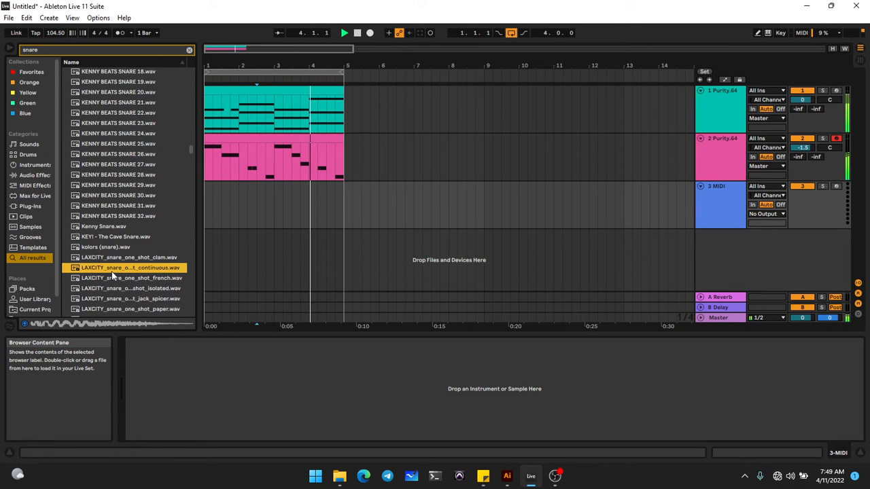
{"action": "scroll", "coordinate": [112, 271], "scroll_direction": "down", "scroll_amount": 9}
Step: Load Lex Luger Snare (1).wav onto the third track and set its amp envelope release to 60 s
{"action": "left_click", "coordinate": [109, 195]}
{"action": "scroll", "coordinate": [106, 199], "scroll_direction": "down", "scroll_amount": 1}
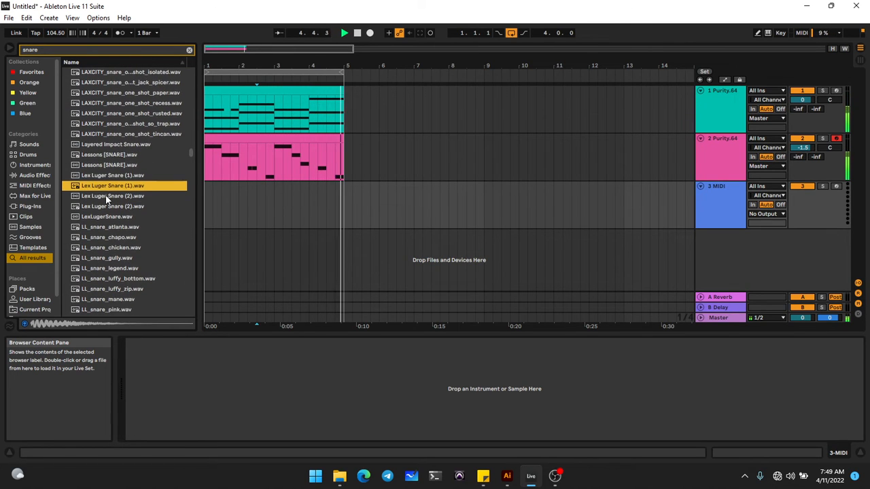
{"action": "double_click", "coordinate": [112, 186]}
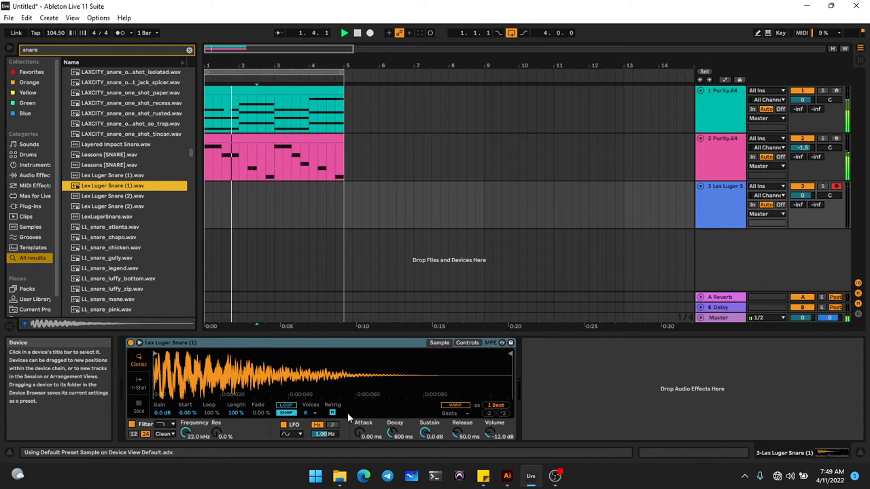
{"action": "left_click_drag", "start_coordinate": [459, 433], "coordinate": [459, 353]}
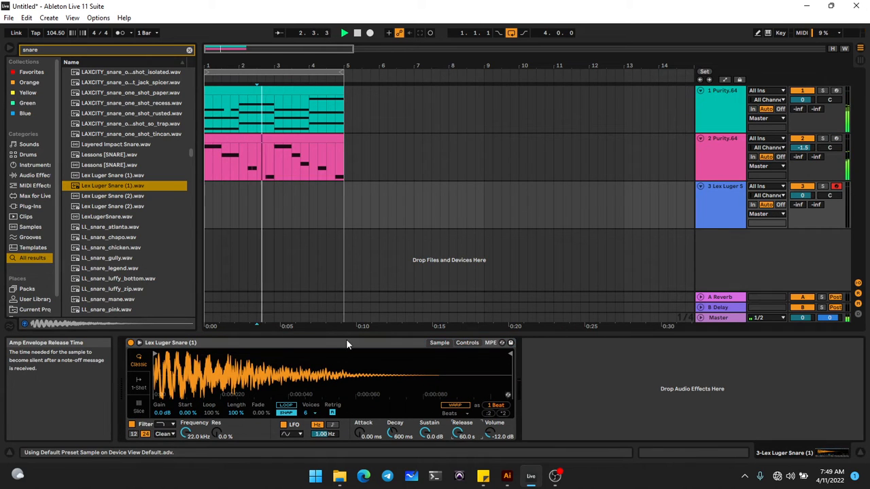
Step: Create a MIDI clip over bars 1 to 4 on the third track and place a sixteenth A2 note at 1.3
{"action": "left_click", "coordinate": [322, 212]}
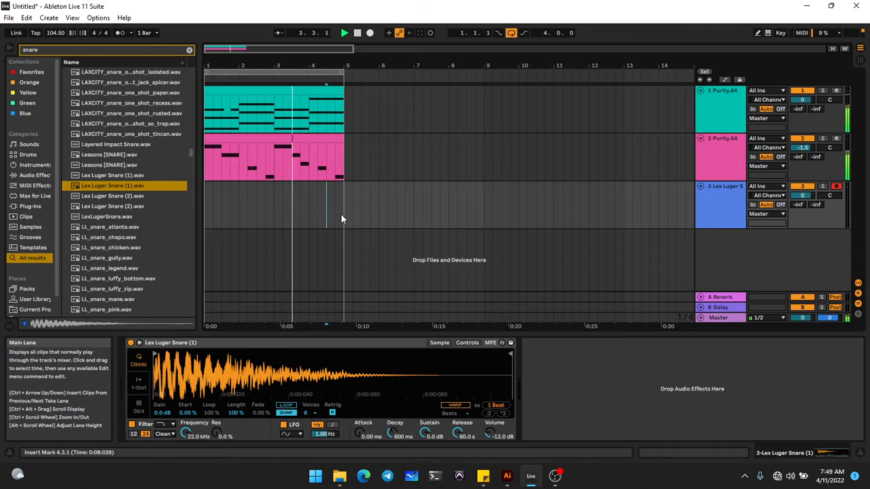
{"action": "left_click_drag", "start_coordinate": [341, 213], "coordinate": [206, 212]}
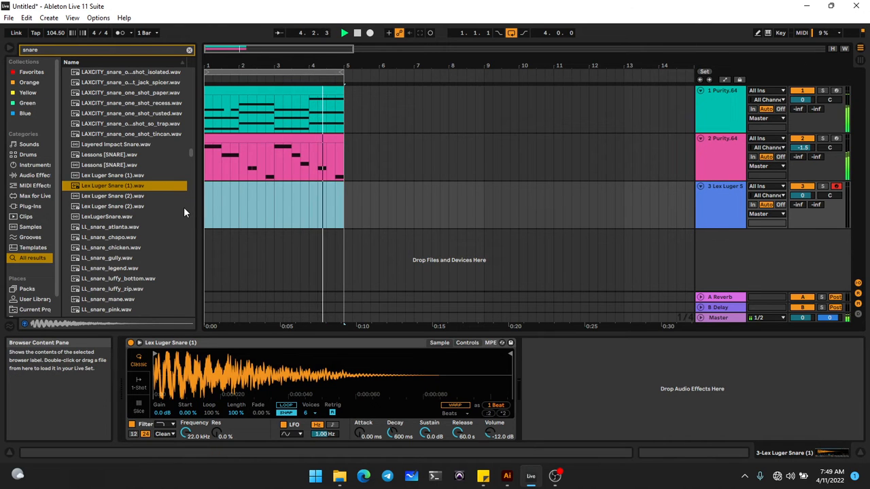
{"action": "key", "text": "ctrl+shift+m"}
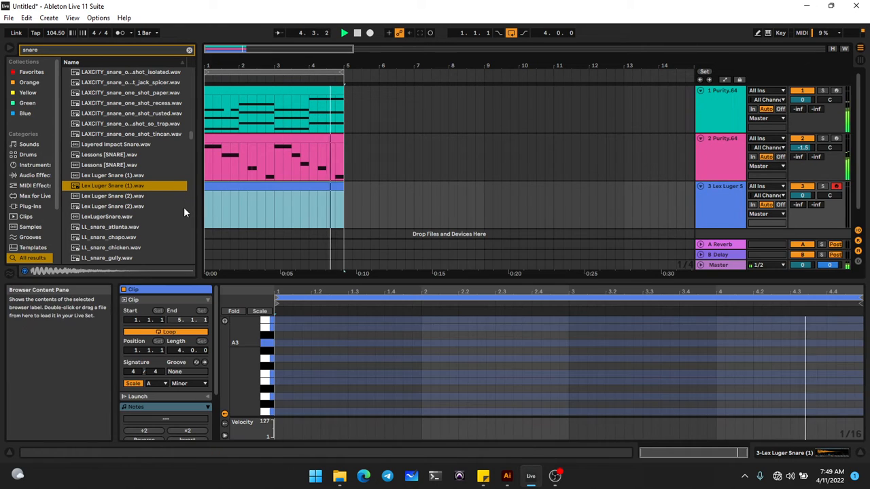
{"action": "double_click", "coordinate": [282, 412]}
{"action": "left_click_drag", "start_coordinate": [295, 413], "coordinate": [355, 397]}
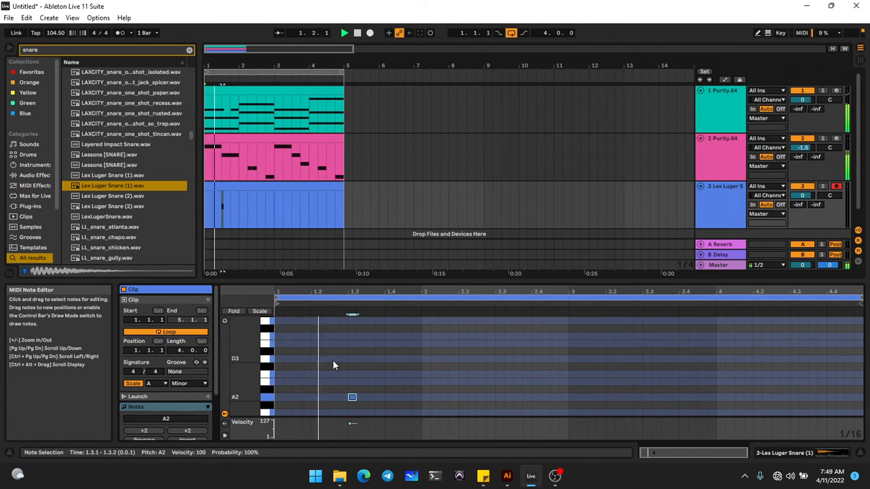
{"action": "left_click", "coordinate": [227, 196]}
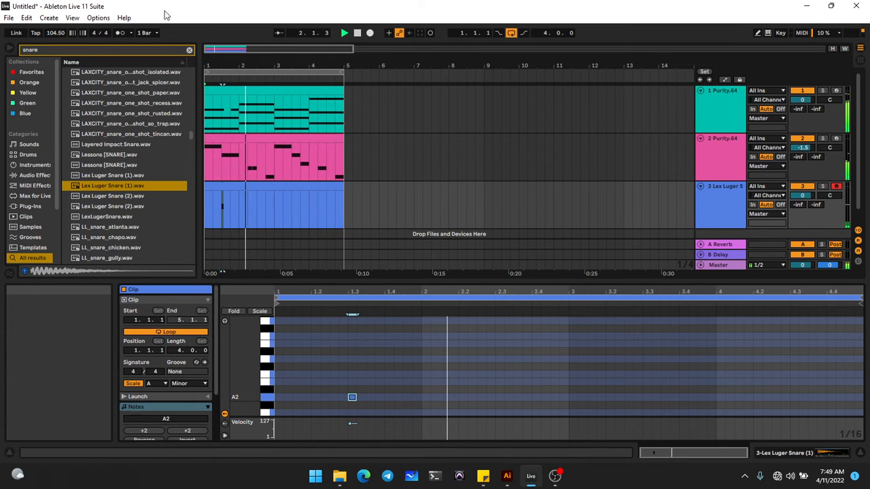
Step: Search the browser for "clap" and find the SOUTHSIDE clap samples in the results
{"action": "left_click", "coordinate": [189, 50]}
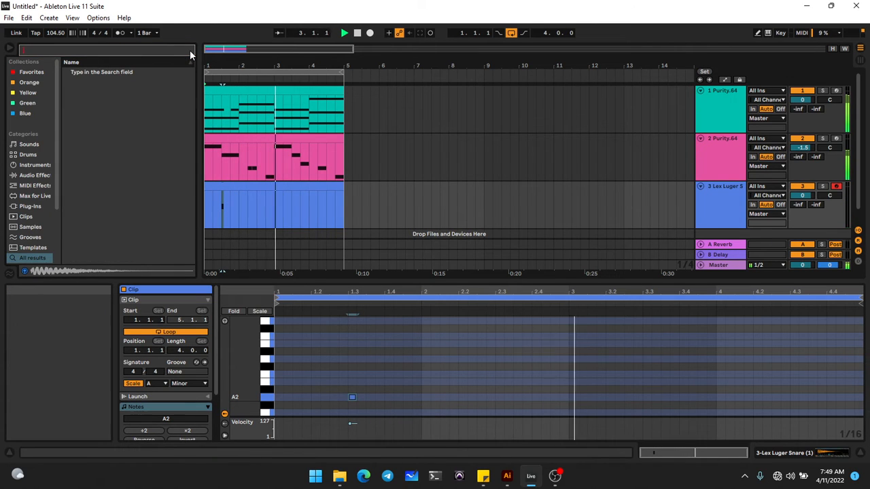
{"action": "type", "text": "clap"}
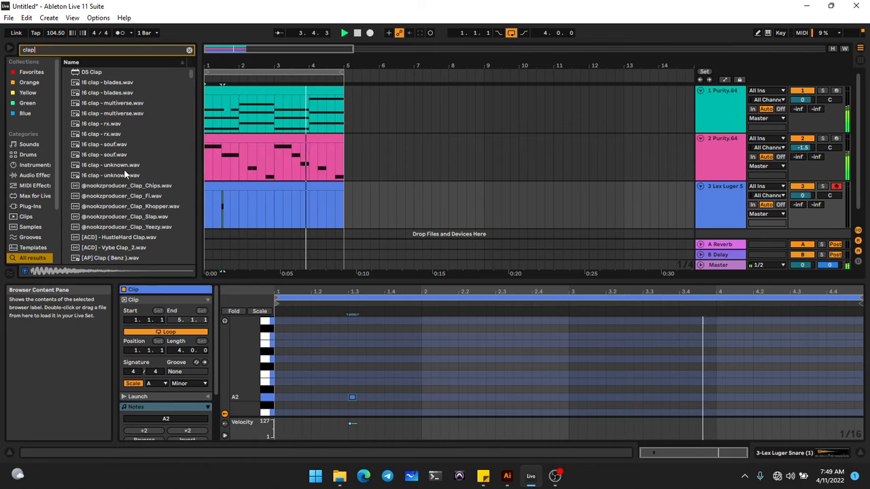
{"action": "scroll", "coordinate": [124, 169], "scroll_direction": "down", "scroll_amount": 12}
{"action": "scroll", "coordinate": [123, 172], "scroll_direction": "down", "scroll_amount": 15}
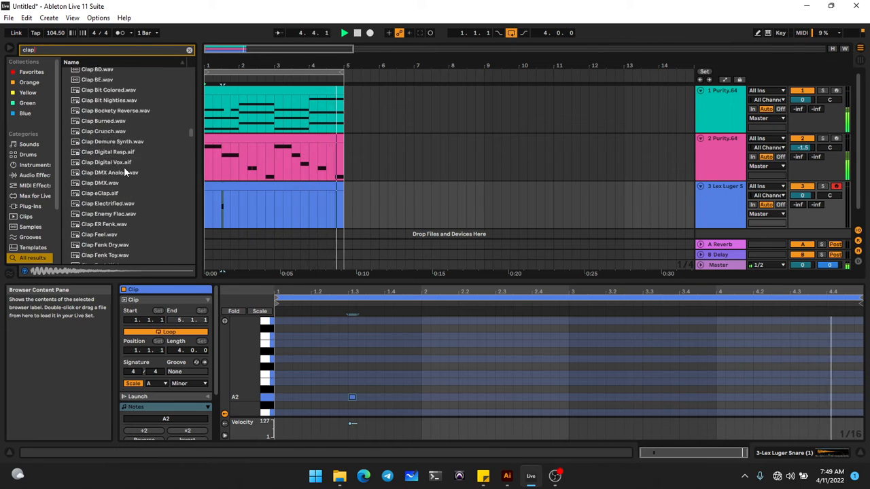
{"action": "scroll", "coordinate": [123, 172], "scroll_direction": "down", "scroll_amount": 20}
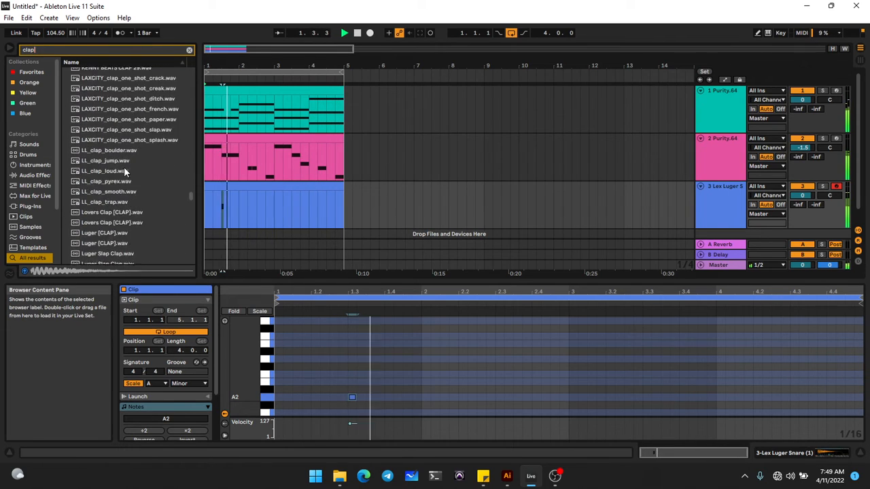
{"action": "scroll", "coordinate": [124, 170], "scroll_direction": "down", "scroll_amount": 3}
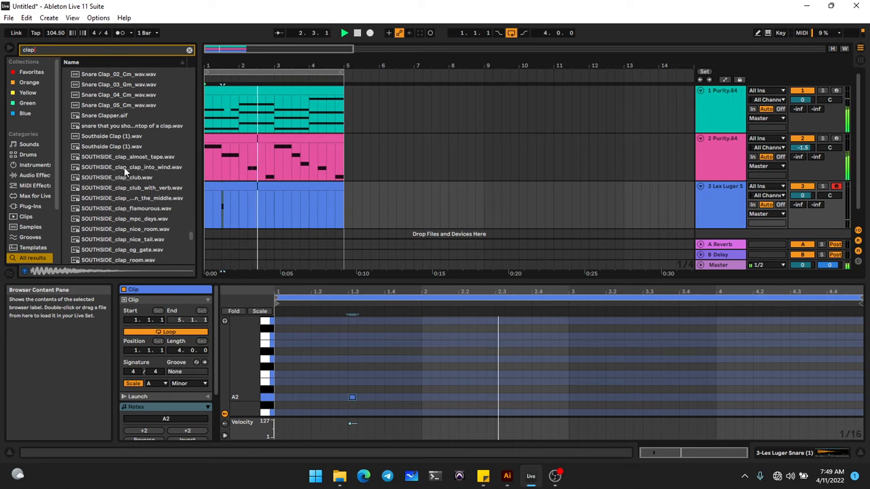
Step: Audition the SOUTHSIDE clap samples one after another from SOUTHSIDE_clap_clap_into_wind.wav to SOUTHSIDE_clap_og_gate.wav
{"action": "left_click", "coordinate": [125, 168]}
{"action": "key", "text": "Down"}
{"action": "key", "text": "Down"}
{"action": "key", "text": "Down"}
{"action": "key", "text": "Down"}
{"action": "key", "text": "Down"}
{"action": "key", "text": "Down"}
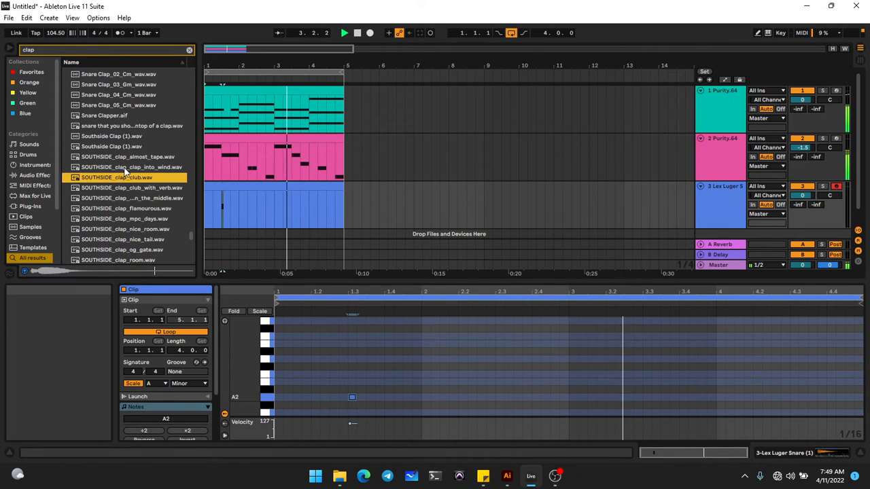
{"action": "key", "text": "Down"}
{"action": "key", "text": "Down"}
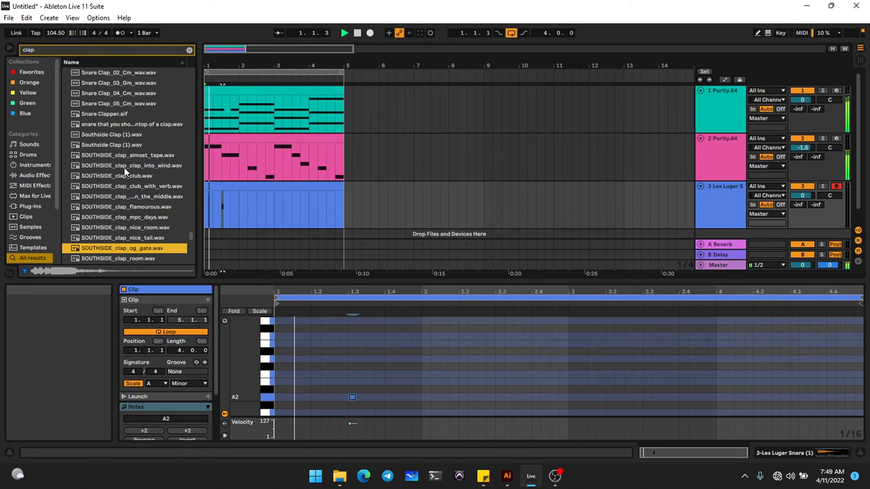
Step: Load SOUTHSIDE_clap_og_gate.wav onto the third track, set its release to 1.67 s and limit it to 1 voice
{"action": "key", "text": "Return"}
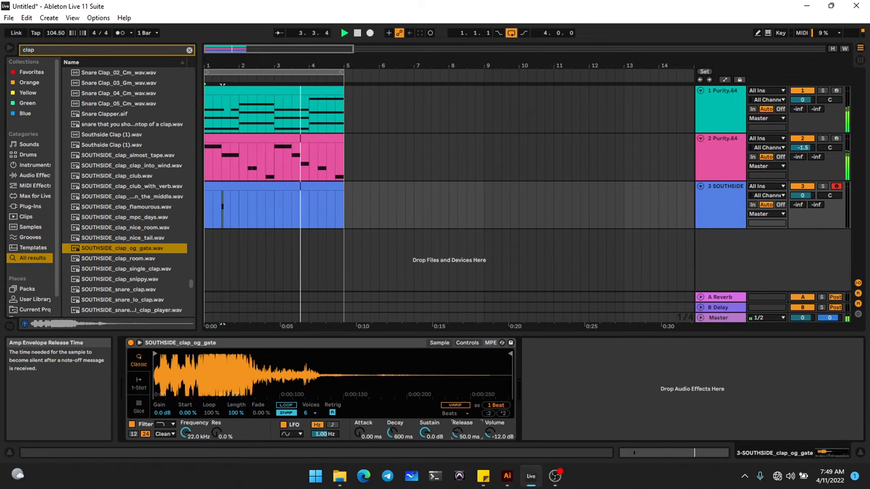
{"action": "left_click_drag", "start_coordinate": [456, 434], "coordinate": [456, 445]}
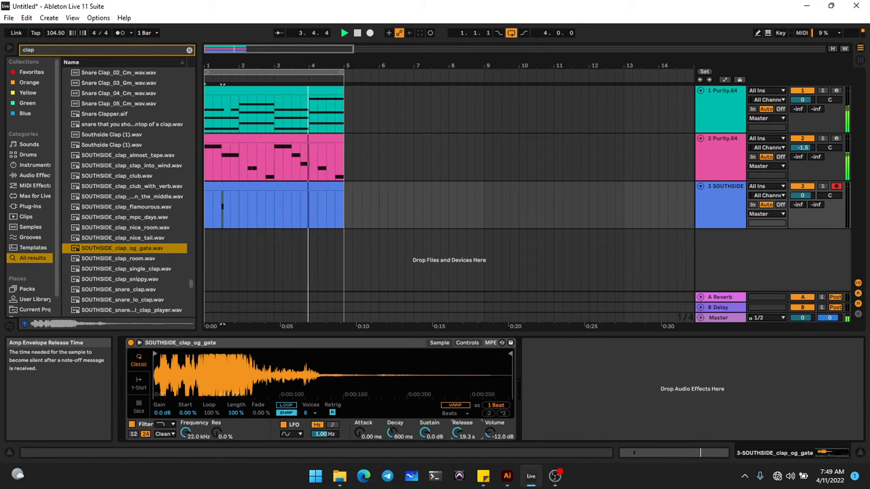
{"action": "left_click", "coordinate": [307, 413]}
{"action": "left_click", "coordinate": [308, 291]}
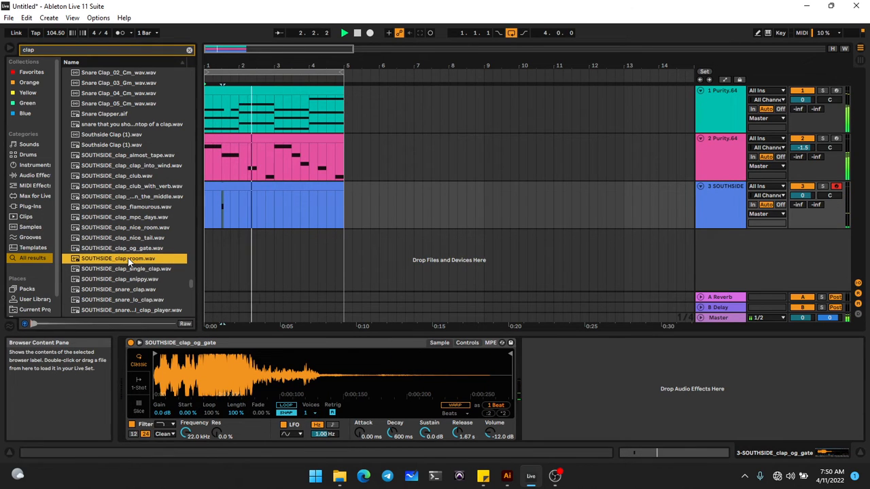
Step: Audition SOUTHSIDE_clap_snippy.wav and load it as the third track's sample
{"action": "left_click", "coordinate": [124, 279]}
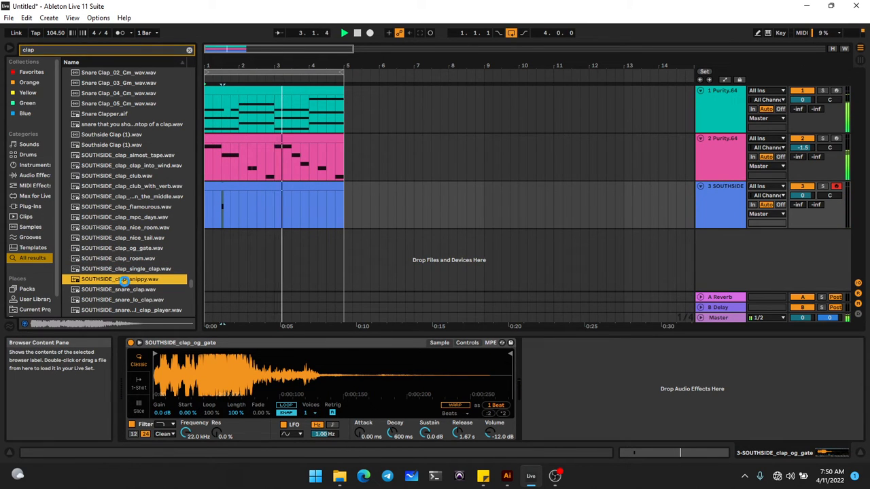
{"action": "double_click", "coordinate": [124, 280]}
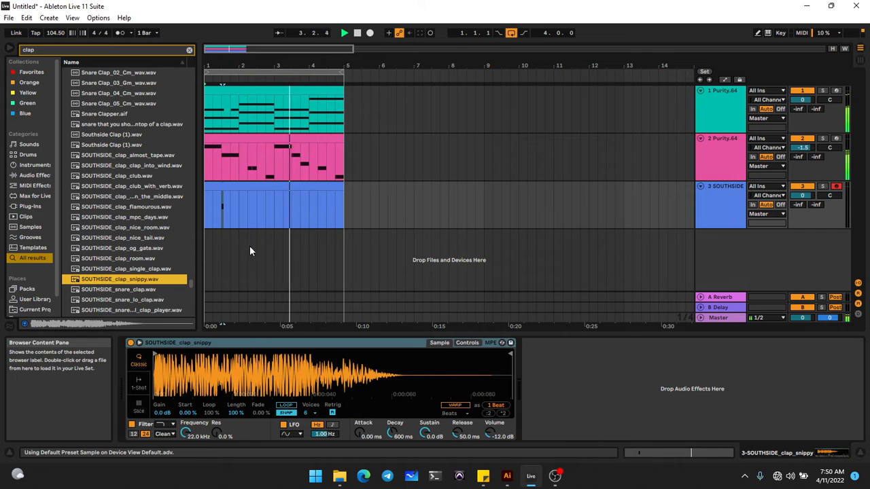
Step: Open the third track's clip and move its A2 note one beat earlier to 1.2
{"action": "double_click", "coordinate": [325, 216]}
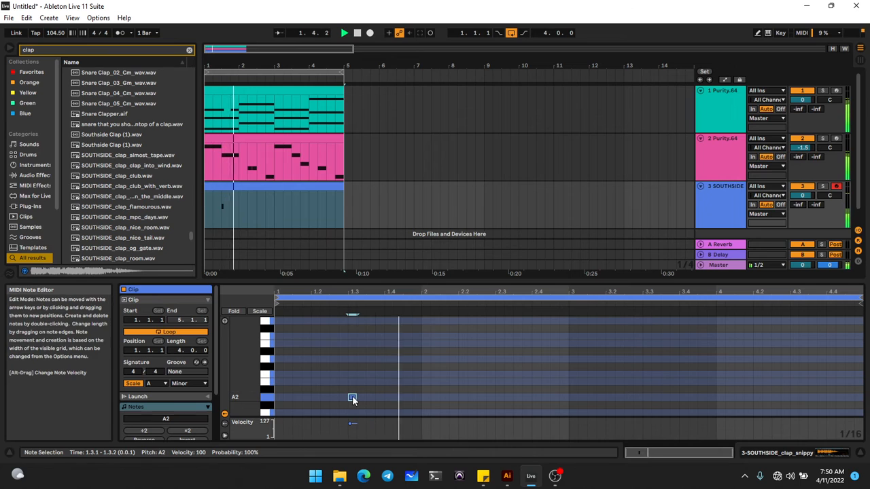
{"action": "key", "text": "Left"}
{"action": "key", "text": "Left"}
{"action": "key", "text": "Left"}
{"action": "key", "text": "Left"}
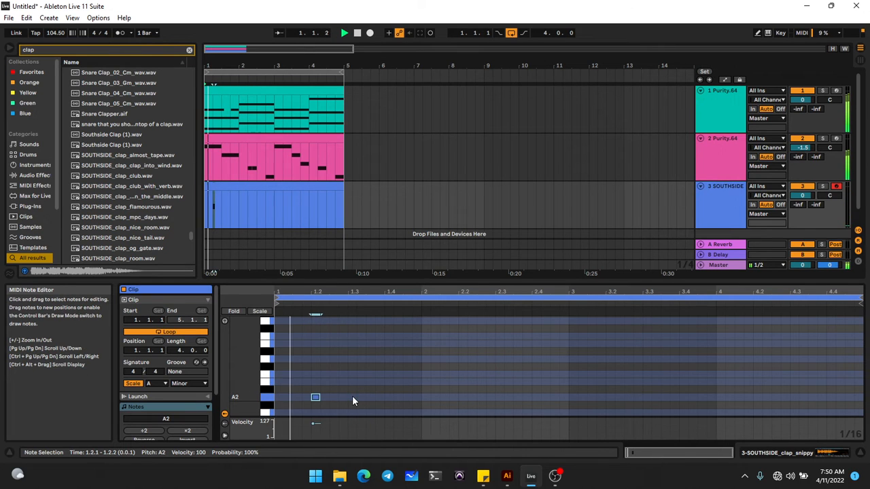
Step: Duplicate the A2 clap note and move the copy to beat 2 of the second bar (2.2)
{"action": "key", "text": "ctrl+d"}
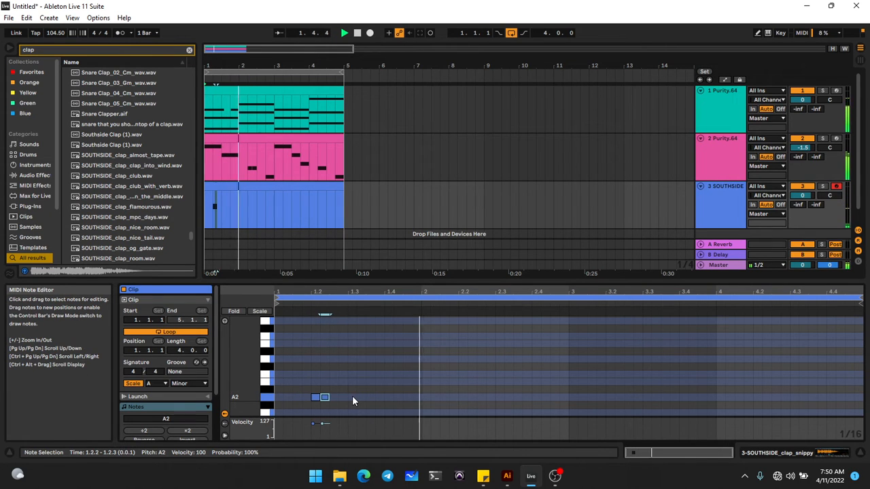
{"action": "key", "text": "Right"}
{"action": "key", "text": "Right"}
{"action": "key", "text": "Right"}
{"action": "key", "text": "Right"}
{"action": "key", "text": "Right"}
{"action": "key", "text": "Right"}
{"action": "key", "text": "Right"}
{"action": "key", "text": "Right"}
{"action": "key", "text": "Right"}
{"action": "key", "text": "Right"}
{"action": "key", "text": "Right"}
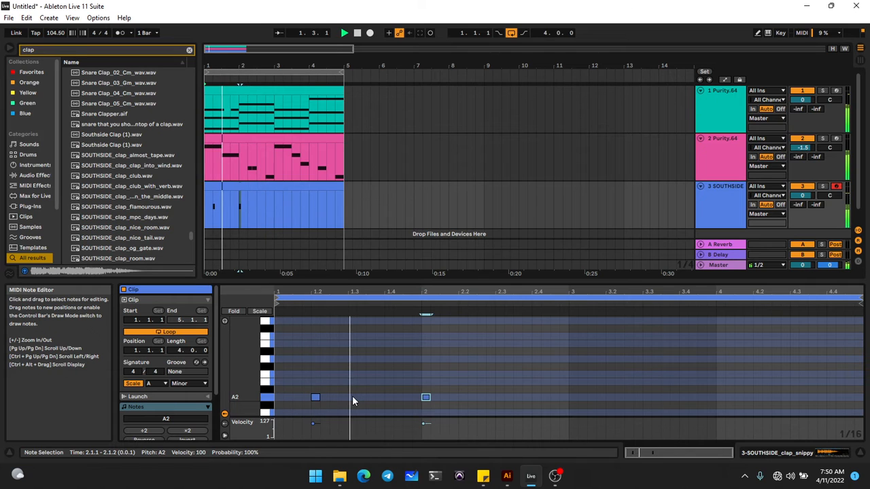
{"action": "key", "text": "Right"}
{"action": "key", "text": "Right"}
{"action": "key", "text": "Right"}
{"action": "key", "text": "Right"}
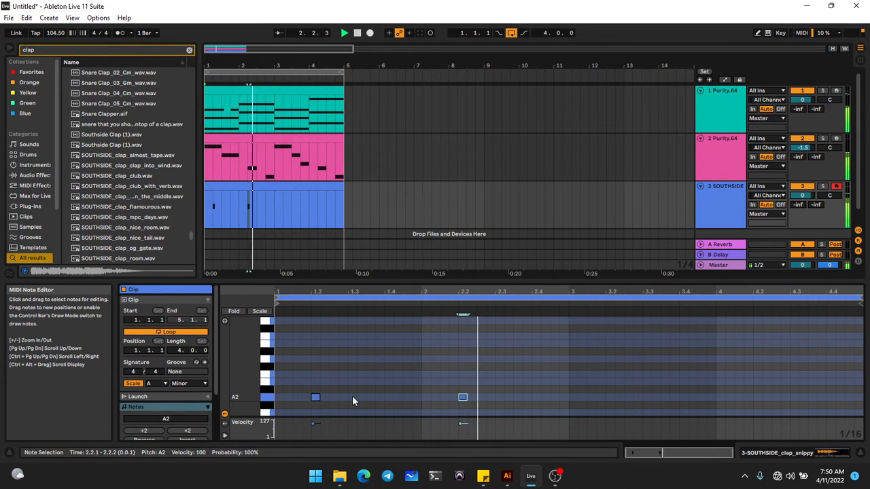
Step: Duplicate the second bar's clap note and move the copy to beat 2 of the third bar (3.2)
{"action": "key", "text": "ctrl+d"}
{"action": "key", "text": "Right"}
{"action": "key", "text": "Right"}
{"action": "key", "text": "Right"}
{"action": "key", "text": "Right"}
{"action": "key", "text": "Right"}
{"action": "key", "text": "Right"}
{"action": "key", "text": "Right"}
{"action": "key", "text": "Right"}
{"action": "key", "text": "Right"}
{"action": "key", "text": "Right"}
{"action": "key", "text": "Right"}
{"action": "key", "text": "Right"}
{"action": "key", "text": "Right"}
{"action": "key", "text": "Right"}
{"action": "key", "text": "Right"}
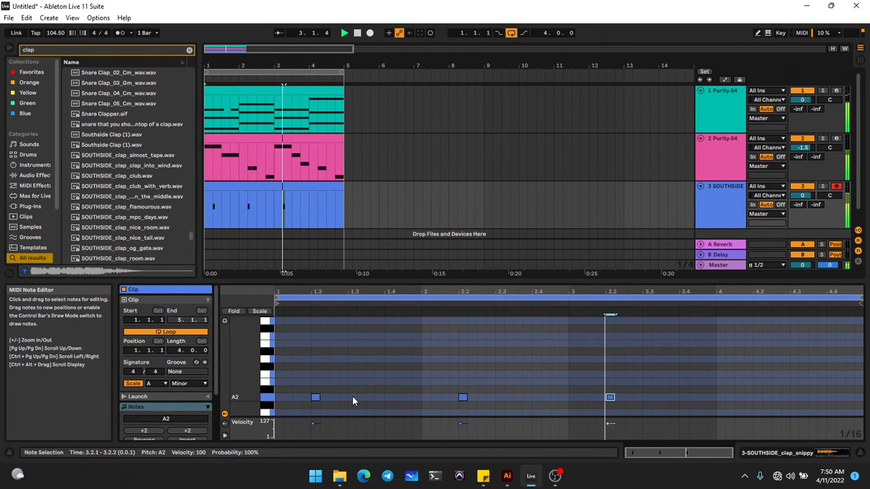
Step: Duplicate the third bar's clap note and move the copy to beat 2 of the fourth bar (4.2)
{"action": "key", "text": "ctrl+d"}
{"action": "key", "text": "Right"}
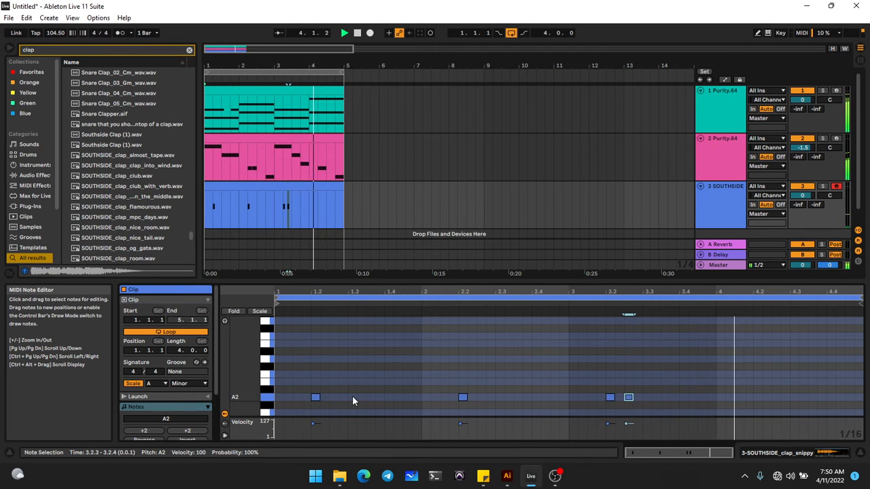
{"action": "key", "text": "Right"}
{"action": "key", "text": "Right"}
{"action": "key", "text": "Right"}
{"action": "key", "text": "Right"}
{"action": "key", "text": "Right"}
{"action": "key", "text": "Right"}
{"action": "key", "text": "Right"}
{"action": "key", "text": "Right"}
{"action": "key", "text": "Right"}
{"action": "key", "text": "Right"}
{"action": "key", "text": "Right"}
{"action": "key", "text": "Right"}
{"action": "key", "text": "Right"}
{"action": "key", "text": "Right"}
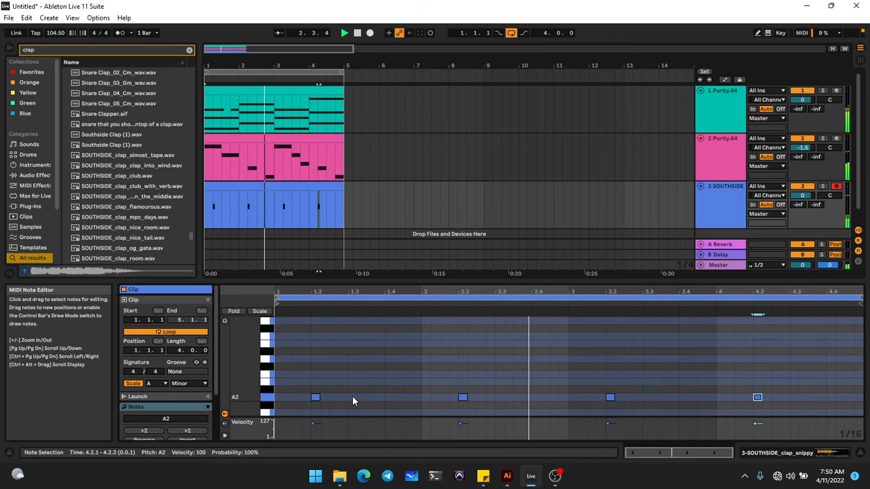
Step: Add a fourth MIDI track below the clap track with an empty clip spanning bars 1 to 4
{"action": "left_click", "coordinate": [296, 187]}
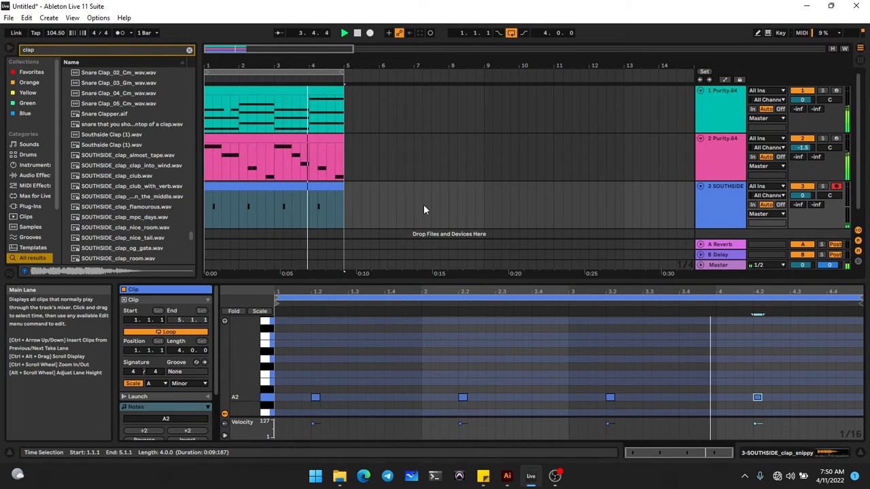
{"action": "left_click", "coordinate": [319, 191]}
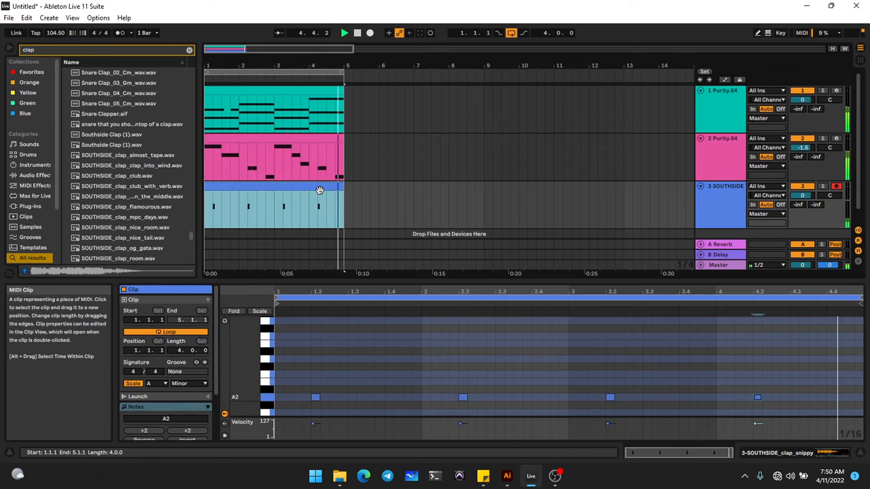
{"action": "key", "text": "ctrl+shift+t"}
{"action": "key", "text": "ctrl+shift+m"}
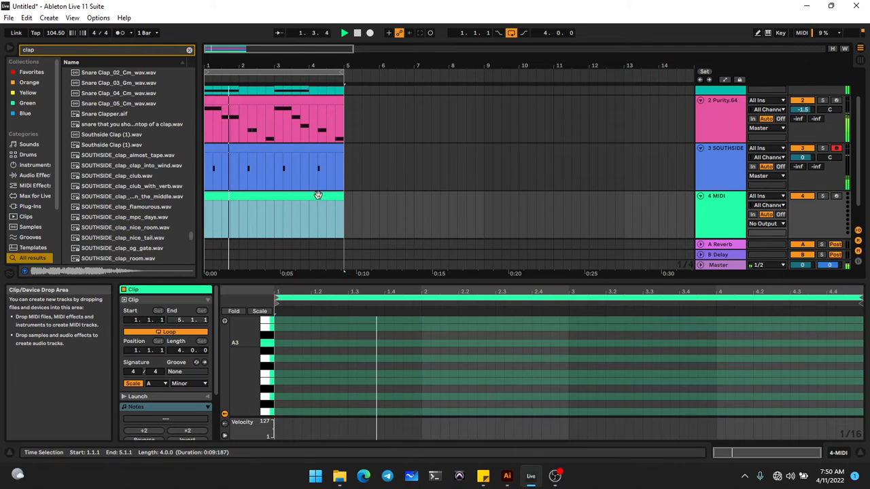
Step: Search the browser for "hi" and audition the Sosa, sleepy and slippery hi-hat samples
{"action": "key", "text": "ctrl+f"}
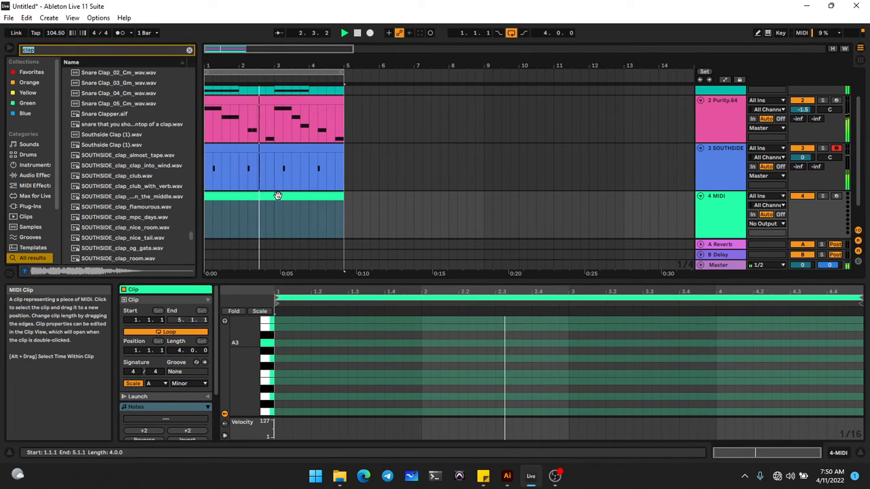
{"action": "type", "text": "hi"}
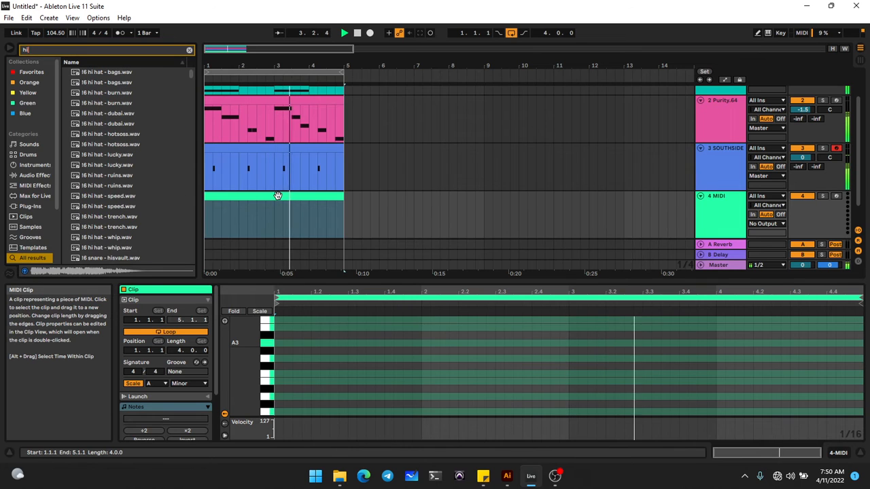
{"action": "scroll", "coordinate": [141, 221], "scroll_direction": "down", "scroll_amount": 10}
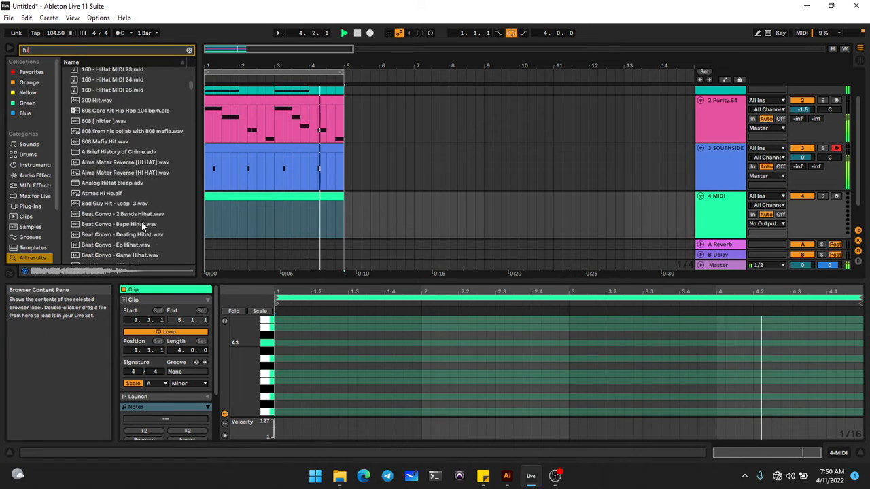
{"action": "scroll", "coordinate": [141, 221], "scroll_direction": "down", "scroll_amount": 5}
{"action": "left_click", "coordinate": [139, 222]}
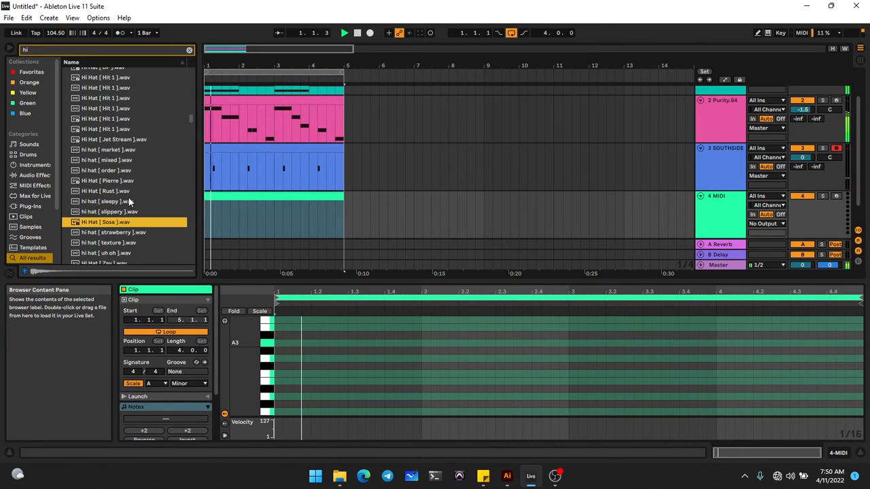
{"action": "left_click", "coordinate": [130, 201]}
{"action": "left_click", "coordinate": [125, 212]}
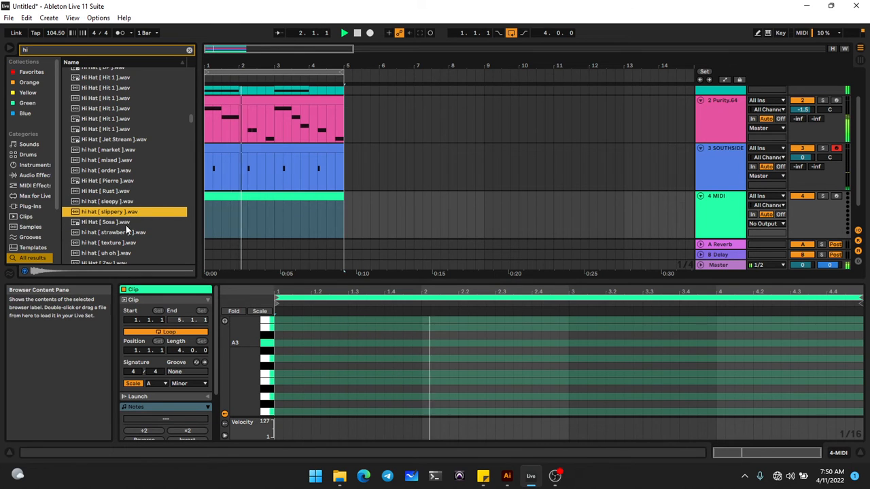
Step: Load Hi Hat [ Sosa ].wav onto the fourth track and limit its sampler to 1 voice
{"action": "left_click", "coordinate": [125, 223]}
{"action": "double_click", "coordinate": [126, 224]}
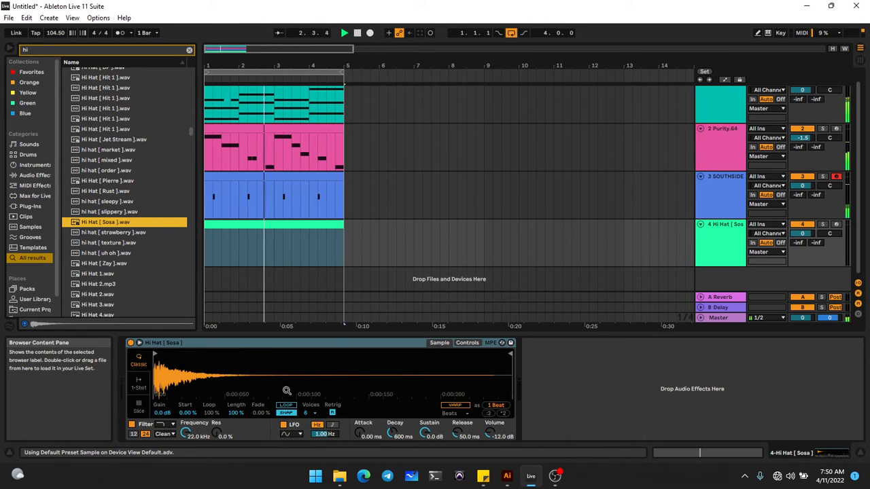
{"action": "left_click", "coordinate": [316, 413]}
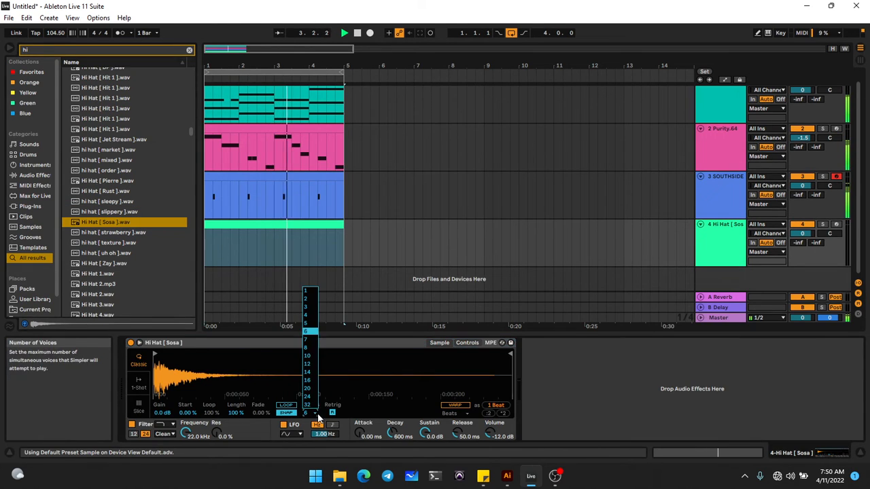
{"action": "left_click", "coordinate": [309, 291]}
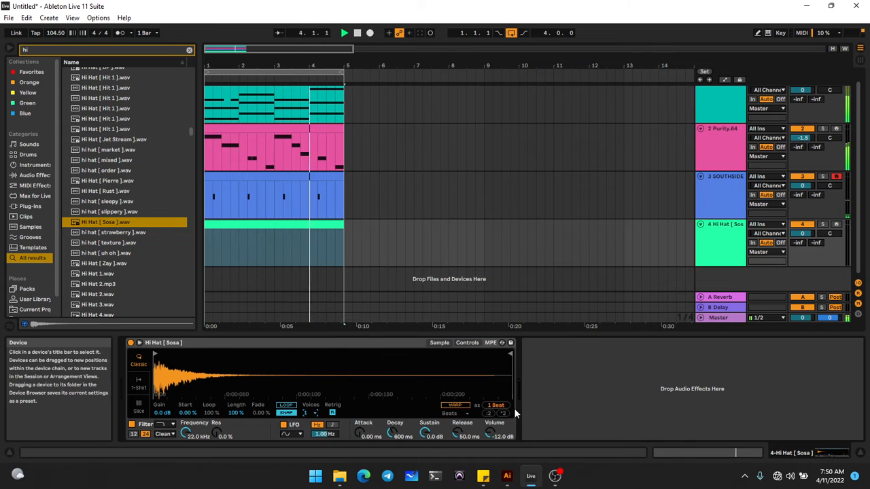
Step: Open the hi-hat clip and add sixteenth-length C3 notes at 1.1.1 and 1.1.3 with velocity 127
{"action": "double_click", "coordinate": [281, 231]}
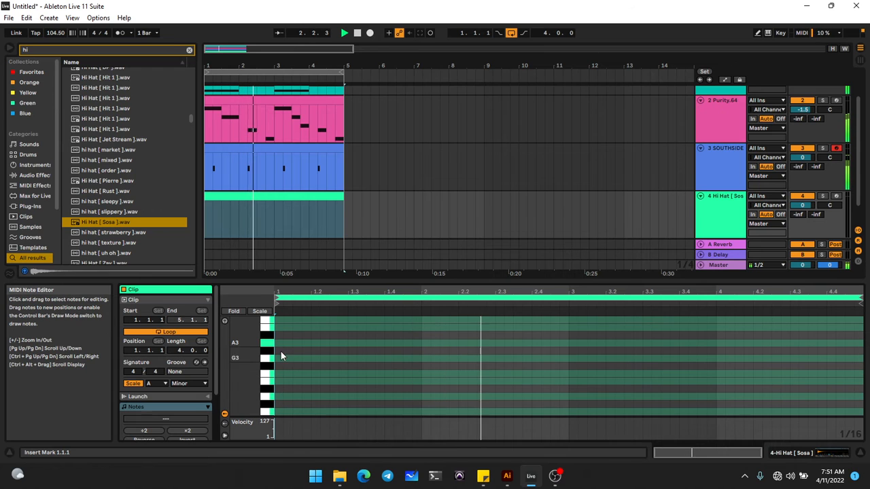
{"action": "double_click", "coordinate": [278, 412]}
{"action": "left_click_drag", "start_coordinate": [276, 424], "coordinate": [276, 419]}
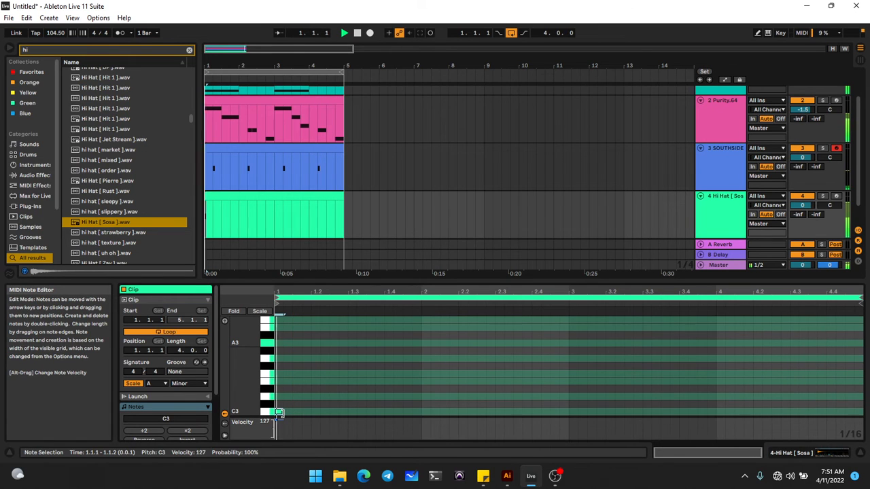
{"action": "double_click", "coordinate": [297, 412]}
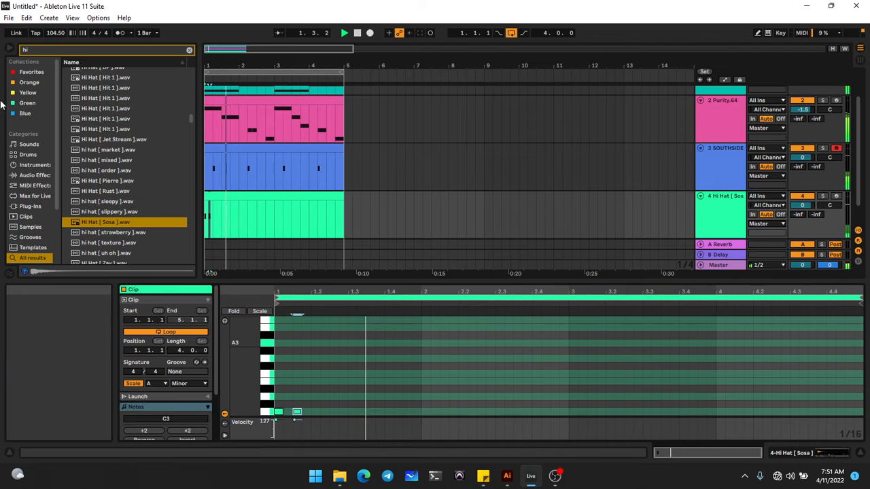
Step: Set the project tempo to 117 BPM
{"action": "type", "text": "1"}
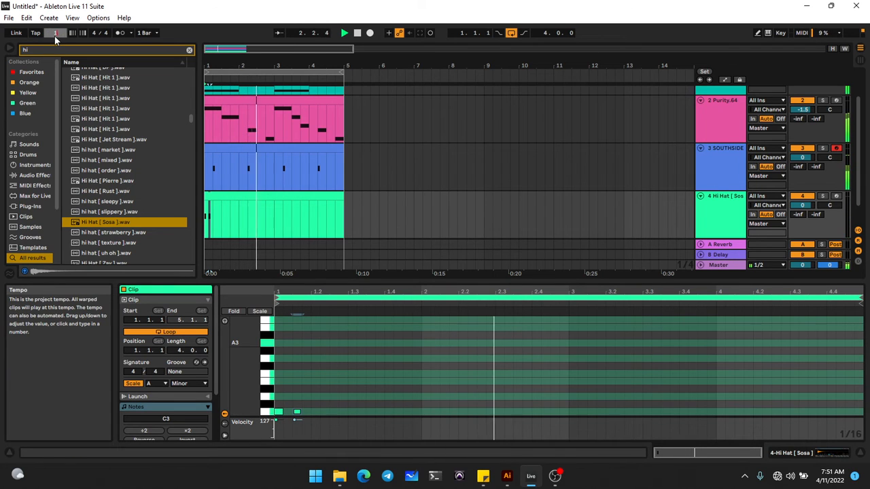
{"action": "type", "text": "17"}
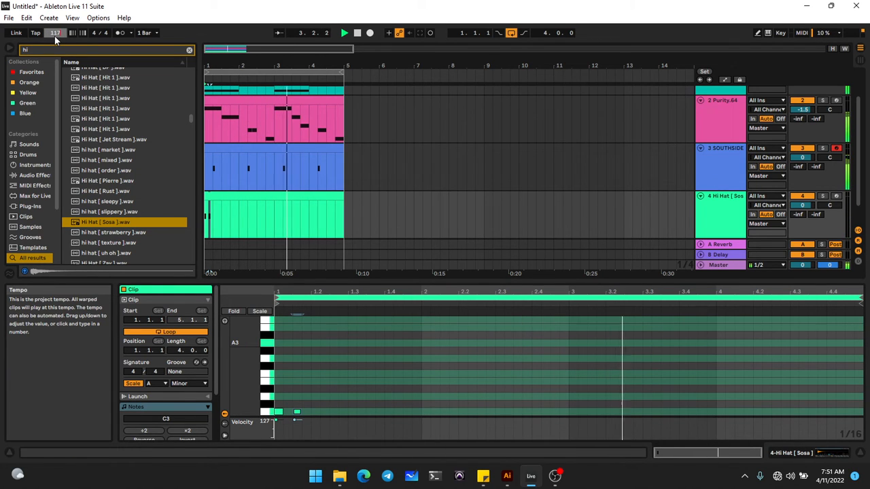
{"action": "key", "text": "Return"}
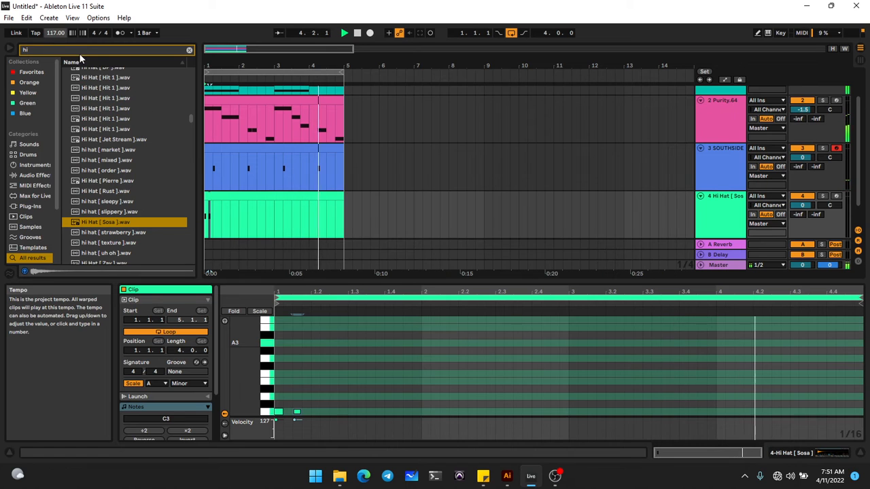
Step: Duplicate the C3 hi-hat note at 1.1.3 and move the copy to 1.2.3
{"action": "left_click", "coordinate": [301, 411]}
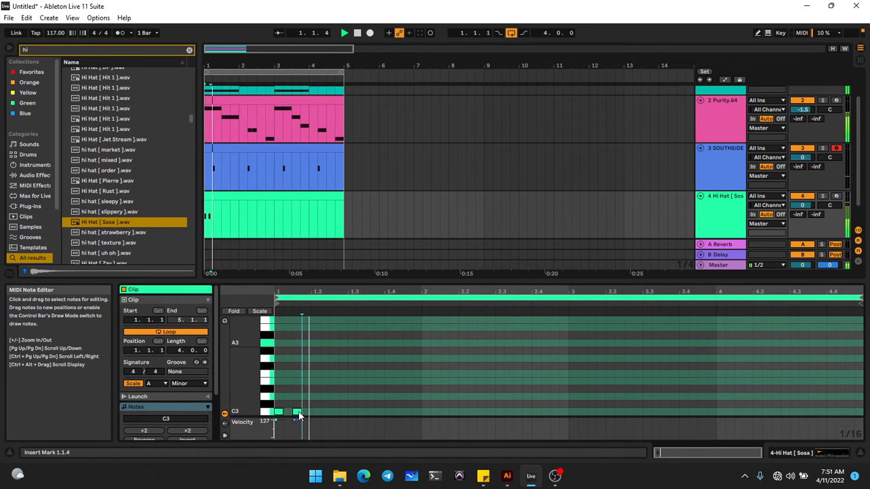
{"action": "key", "text": "Right"}
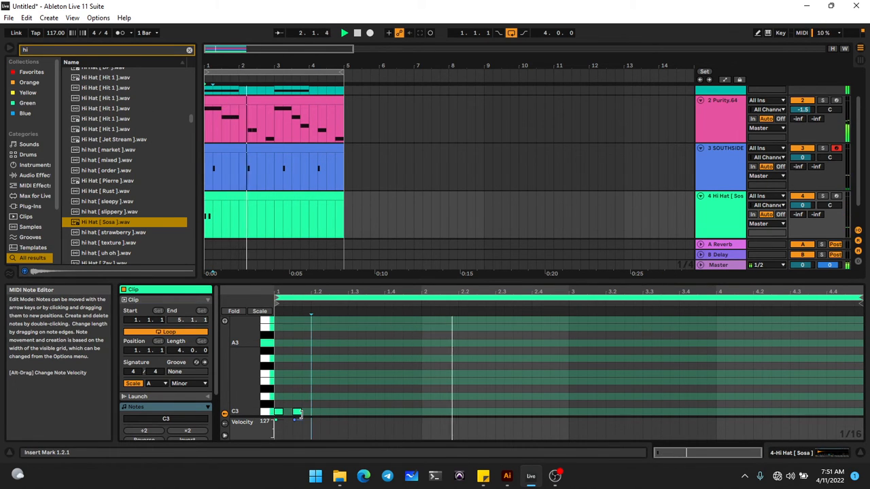
{"action": "left_click", "coordinate": [297, 412]}
{"action": "key", "text": "ctrl+d"}
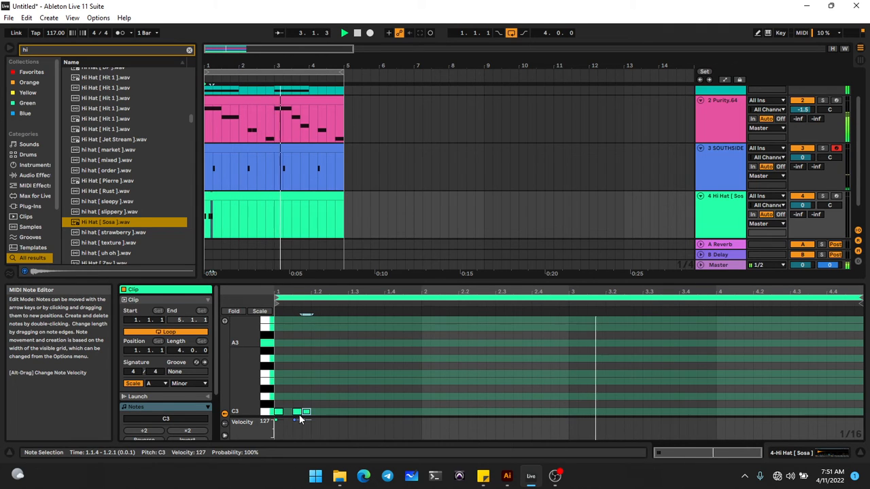
{"action": "key", "text": "Right"}
{"action": "key", "text": "Right"}
{"action": "key", "text": "Right"}
{"action": "key", "text": "Right"}
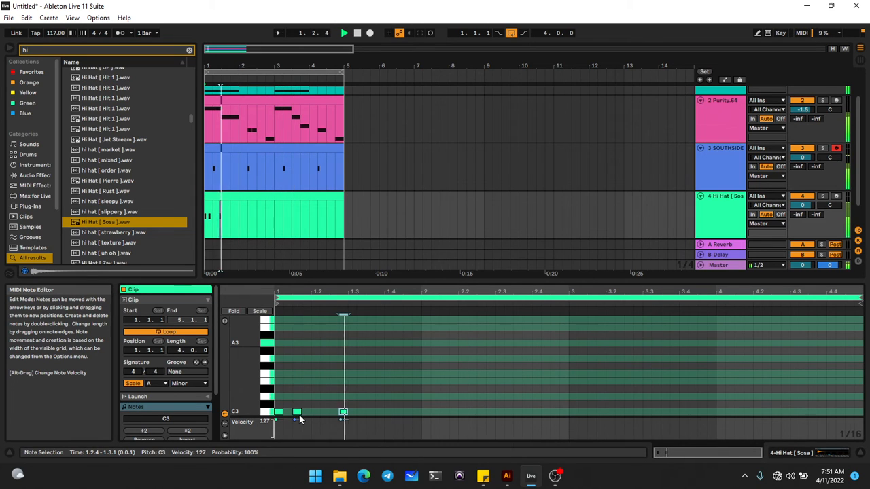
{"action": "key", "text": "Left"}
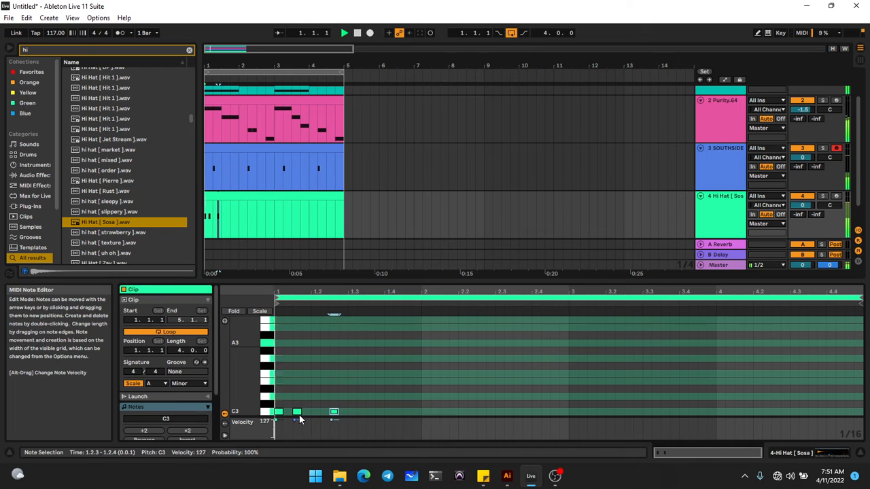
Step: Duplicate the hi-hat note at 1.2.3 and move the copy to 1.3.3
{"action": "key", "text": "ctrl+d"}
{"action": "key", "text": "Right"}
{"action": "key", "text": "Right"}
{"action": "key", "text": "Right"}
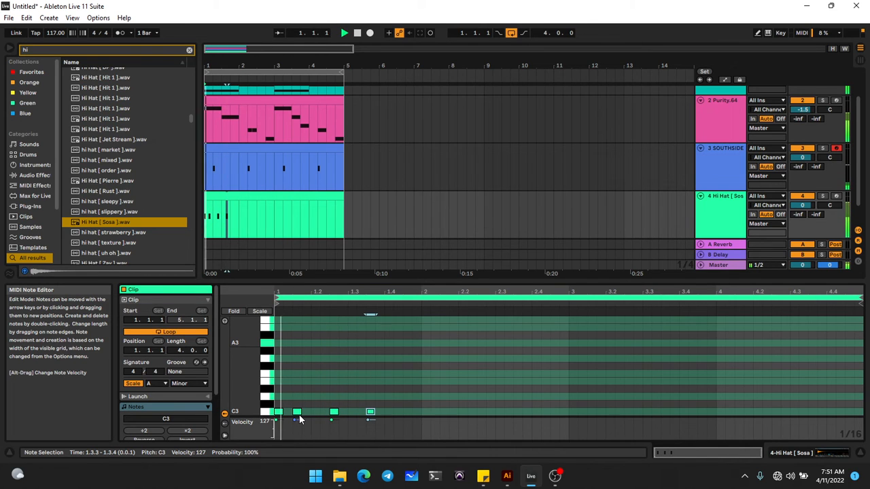
Step: Duplicate the hi-hat note at 1.3.3 and move the copy to 1.4.3
{"action": "key", "text": "ctrl+d"}
{"action": "key", "text": "Right"}
{"action": "key", "text": "Right"}
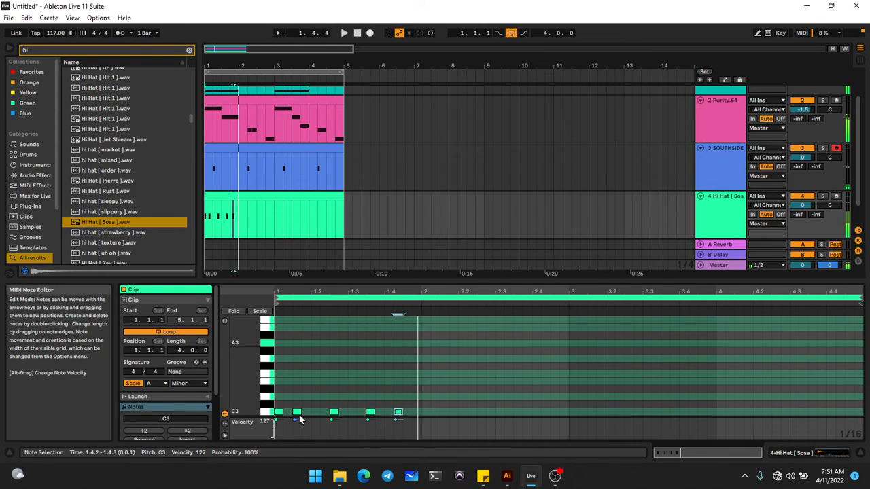
{"action": "key", "text": "Right"}
Step: Select all the hi-hat notes in the first bar and duplicate the pattern across bars 2, 3 and 4
{"action": "key", "text": "ctrl+a"}
{"action": "key", "text": "ctrl+d"}
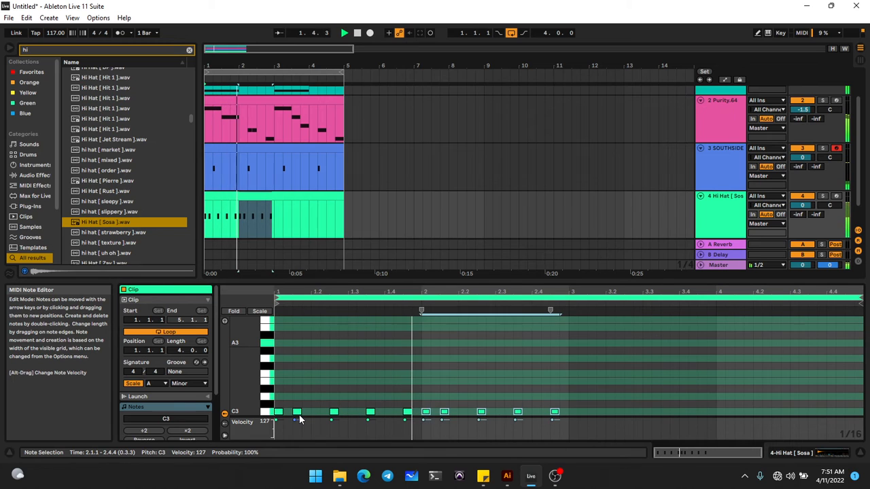
{"action": "key", "text": "ctrl+d"}
{"action": "key", "text": "ctrl+d"}
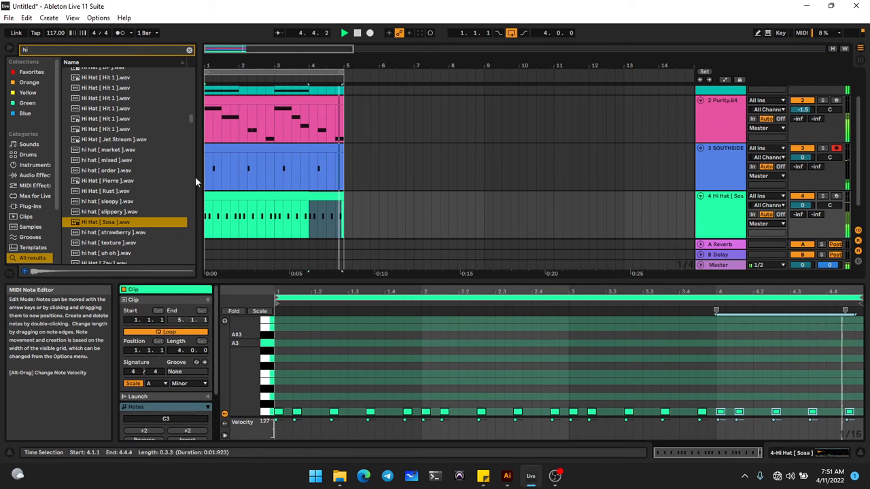
Step: Add a fifth MIDI track below the hi-hat, search the browser for "kick" and load (kick) got em.wav onto it
{"action": "scroll", "coordinate": [240, 195], "scroll_direction": "down", "scroll_amount": 1}
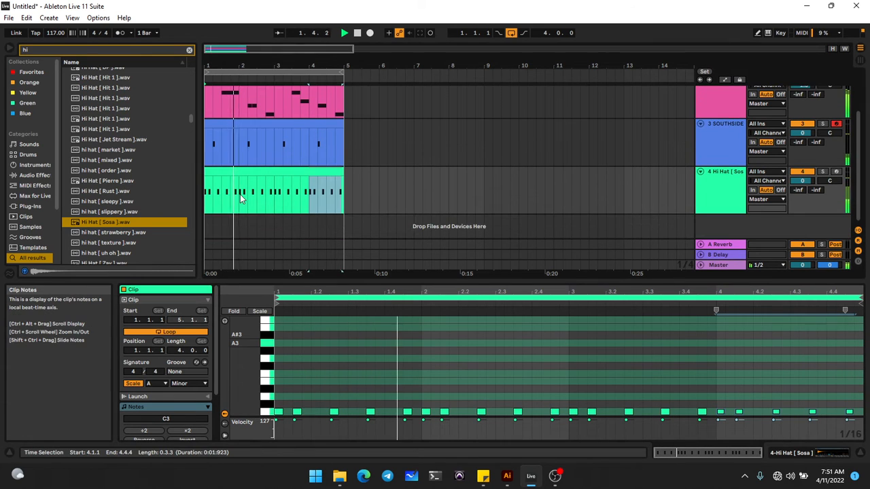
{"action": "scroll", "coordinate": [240, 194], "scroll_direction": "up", "scroll_amount": 3}
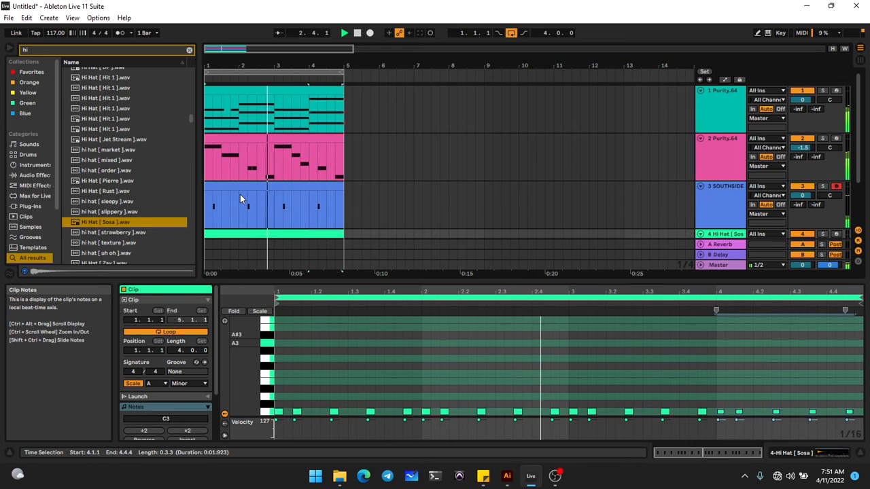
{"action": "scroll", "coordinate": [240, 194], "scroll_direction": "down", "scroll_amount": 3}
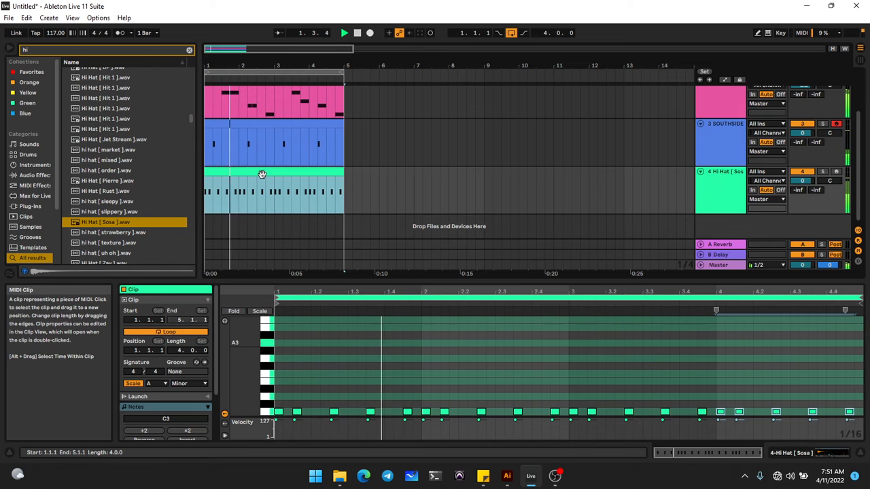
{"action": "key", "text": "ctrl+shift+t"}
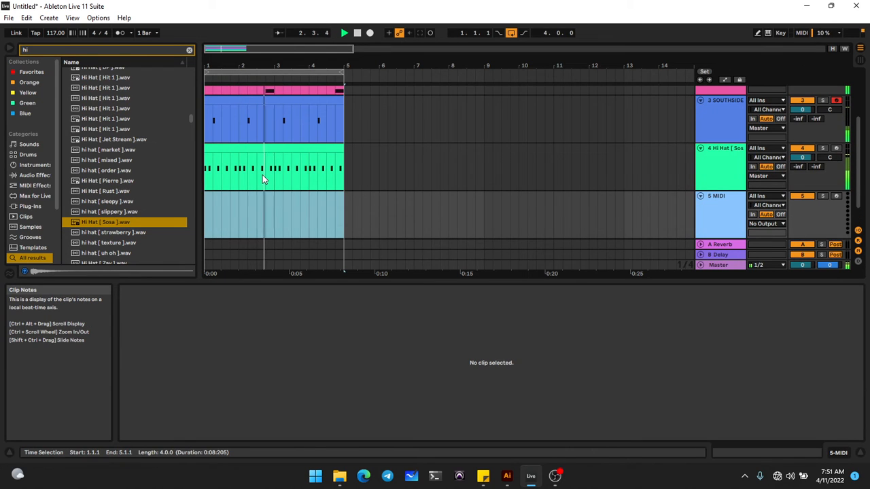
{"action": "key", "text": "ctrl+f"}
{"action": "type", "text": "kick"}
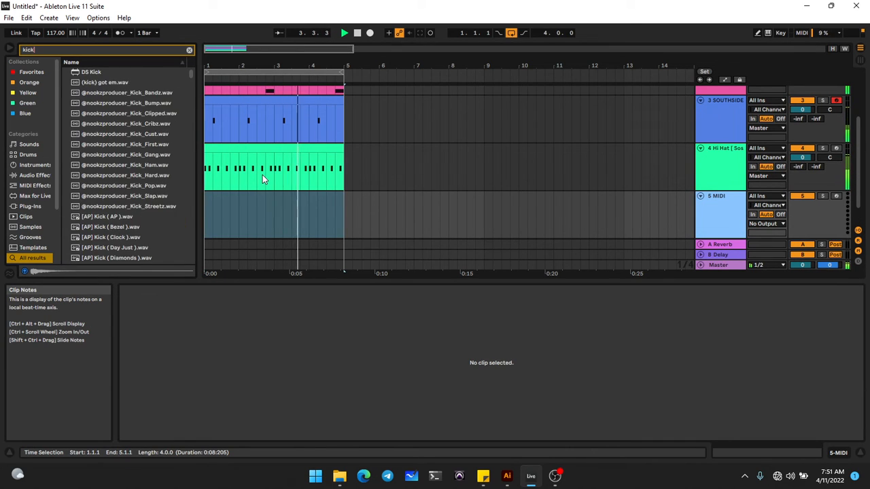
{"action": "double_click", "coordinate": [132, 84]}
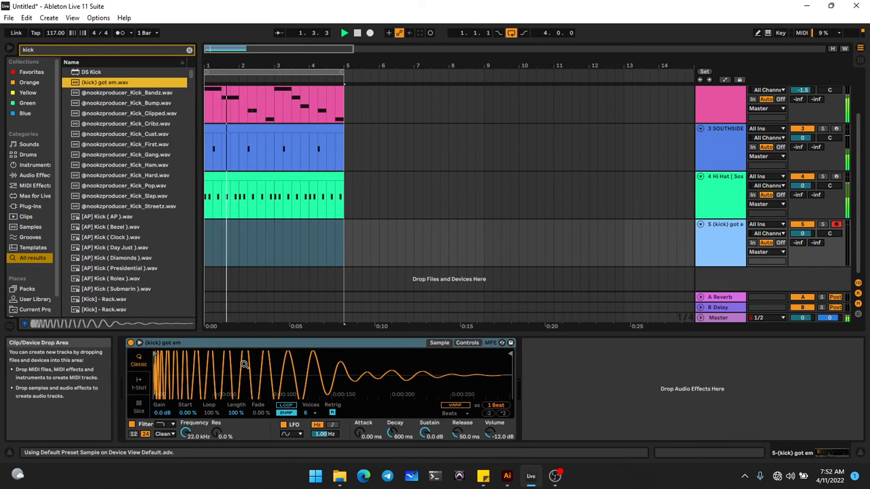
Step: Limit the kick's sampler to 1 voice and lengthen its release to about 2.17 s
{"action": "left_click", "coordinate": [305, 412]}
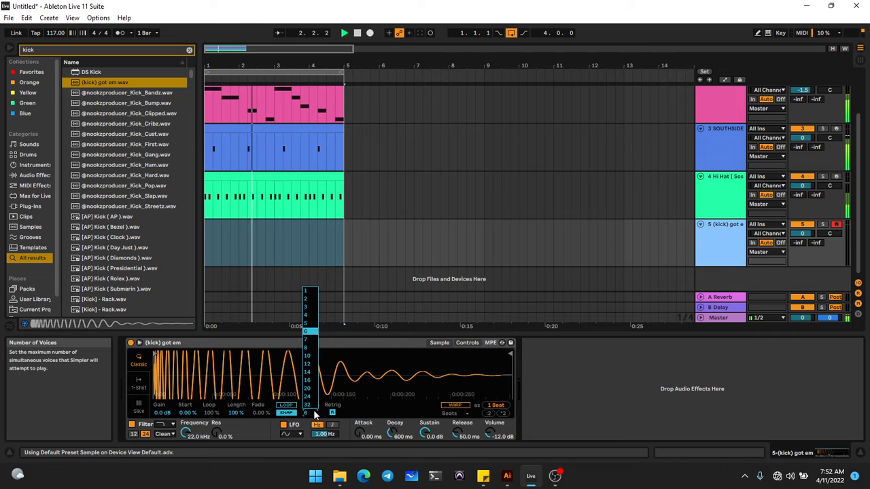
{"action": "left_click", "coordinate": [307, 291]}
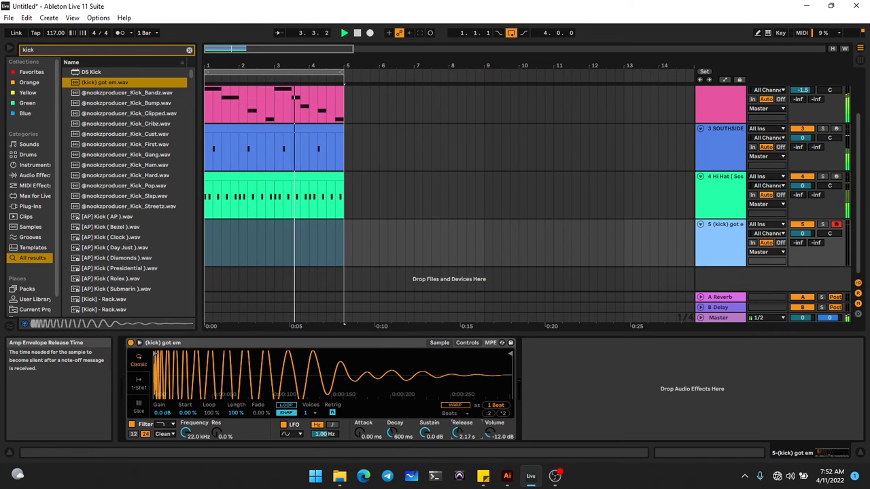
{"action": "left_click", "coordinate": [341, 262]}
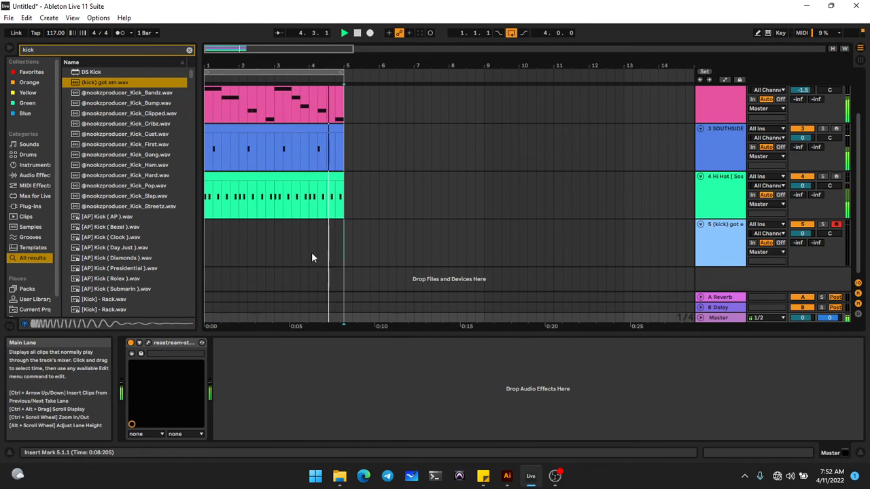
Step: Create a four-bar MIDI clip on the kick track and add a C3 note at 1.1.1 with velocity 127
{"action": "left_click_drag", "start_coordinate": [311, 253], "coordinate": [160, 247]}
{"action": "key", "text": "ctrl+shift+m"}
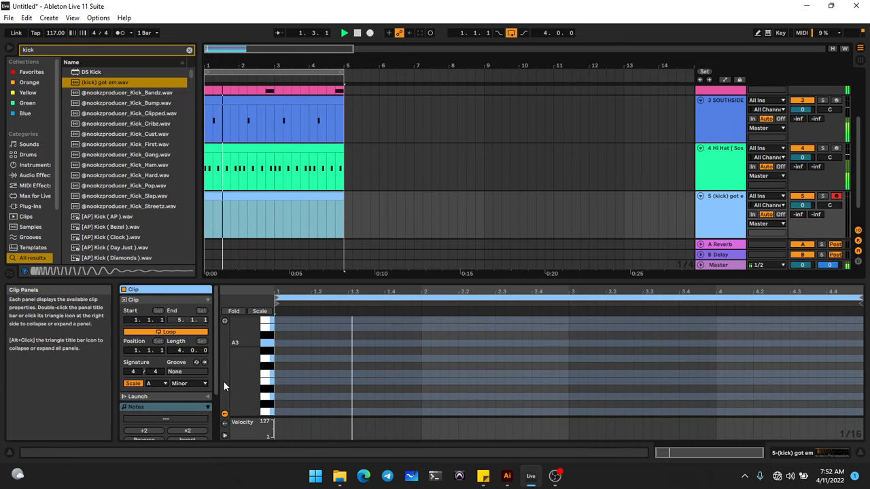
{"action": "double_click", "coordinate": [280, 411]}
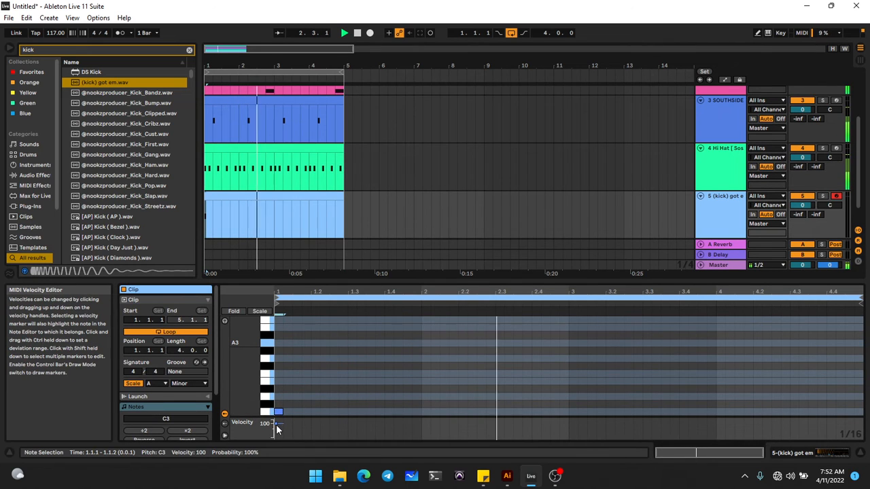
{"action": "left_click_drag", "start_coordinate": [277, 428], "coordinate": [286, 405]}
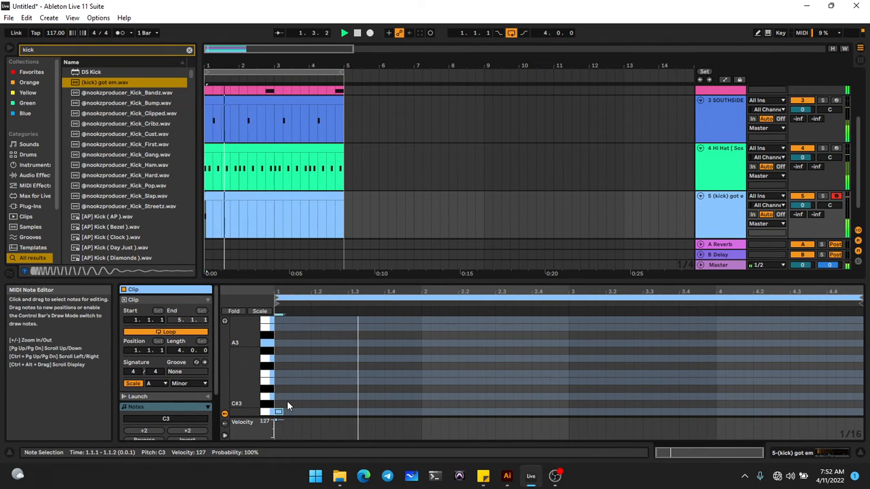
Step: Duplicate the kick note at 1.1.1 and move the copy to 1.3.3
{"action": "key", "text": "ctrl+d"}
{"action": "key", "text": "Right"}
{"action": "key", "text": "Right"}
{"action": "key", "text": "Right"}
{"action": "key", "text": "Right"}
{"action": "key", "text": "Right"}
{"action": "key", "text": "Right"}
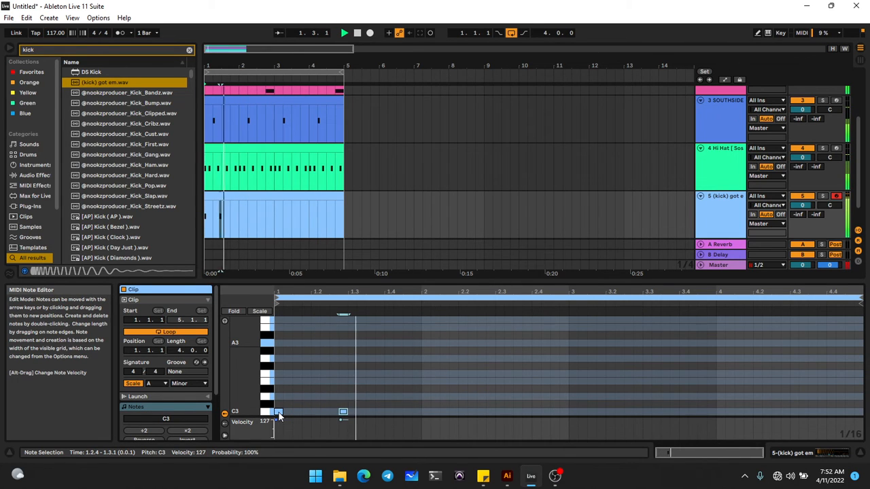
{"action": "key", "text": "Right"}
{"action": "key", "text": "Right"}
{"action": "key", "text": "Right"}
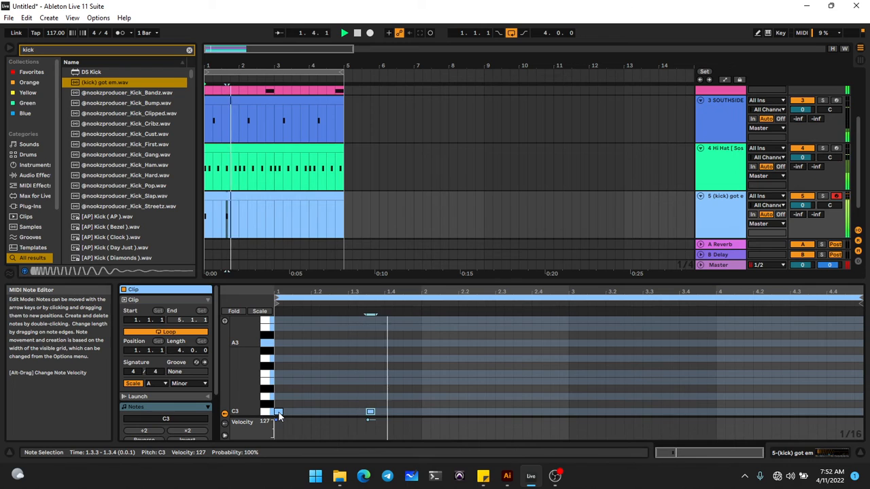
Step: Duplicate the kick note at 1.3.3 to place further kicks at 1.4.3 and 2.1.1
{"action": "key", "text": "ctrl+d"}
{"action": "key", "text": "Right"}
{"action": "key", "text": "Right"}
{"action": "key", "text": "Right"}
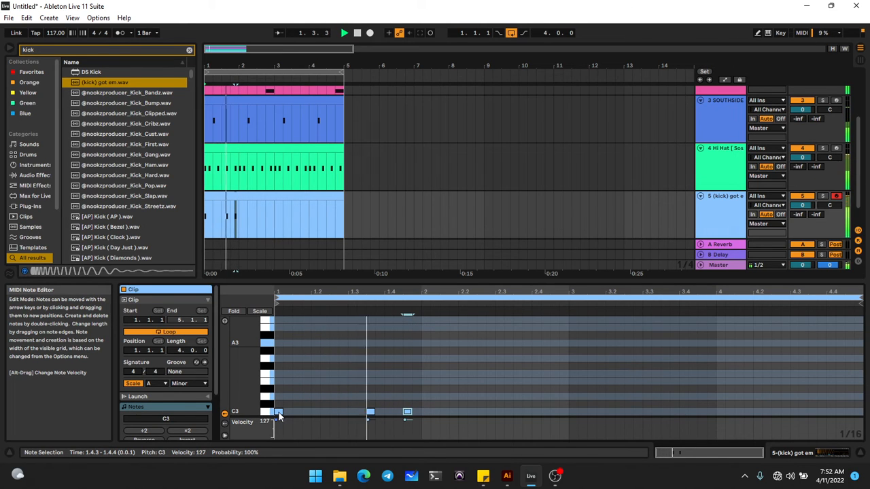
{"action": "key", "text": "ctrl+d"}
{"action": "key", "text": "Right"}
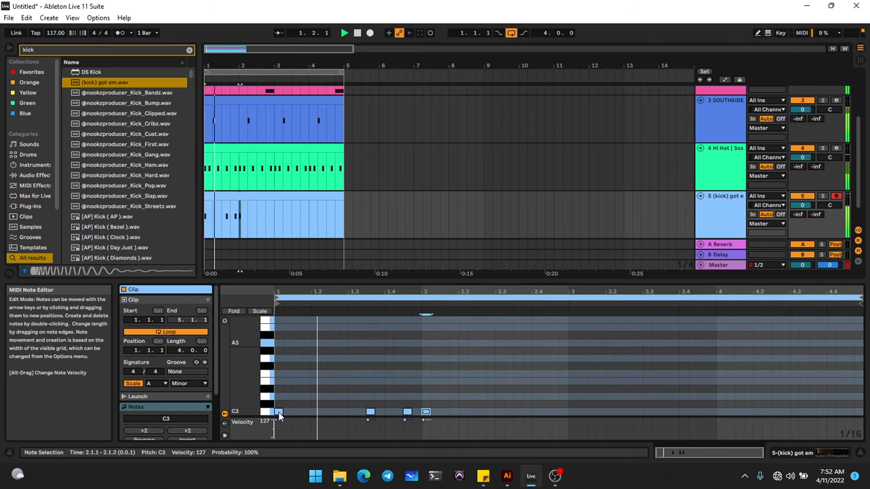
Step: Duplicate the kick note at 2.1.1 and move the copy to 2.2.3
{"action": "key", "text": "ctrl+d"}
{"action": "key", "text": "Right"}
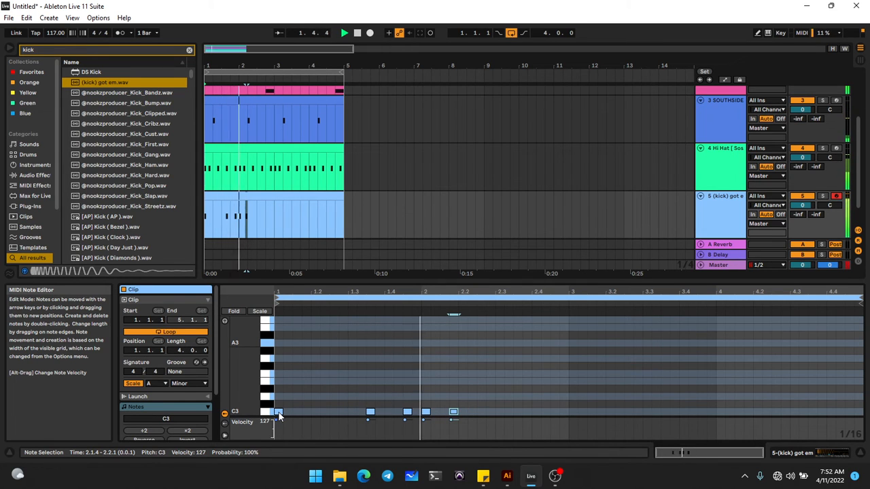
{"action": "key", "text": "Left"}
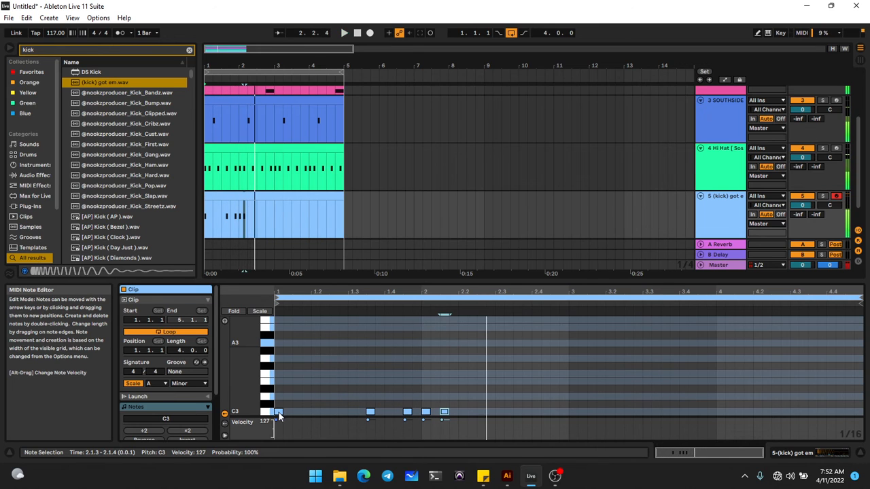
{"action": "key", "text": "Right"}
{"action": "key", "text": "Right"}
{"action": "key", "text": "Right"}
{"action": "key", "text": "Right"}
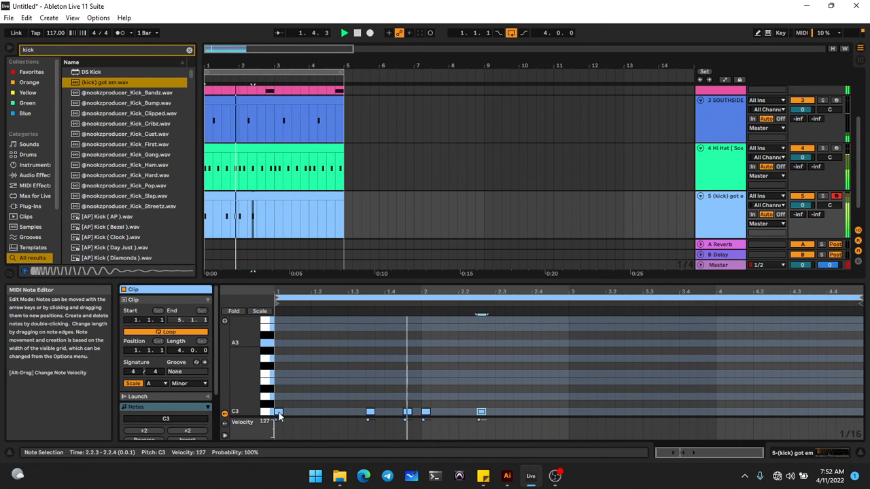
Step: Duplicate the kick note at 2.2.3, move the copy to 2.3.3 and restart playback to hear it
{"action": "key", "text": "ctrl+d"}
{"action": "key", "text": "Right"}
{"action": "key", "text": "Right"}
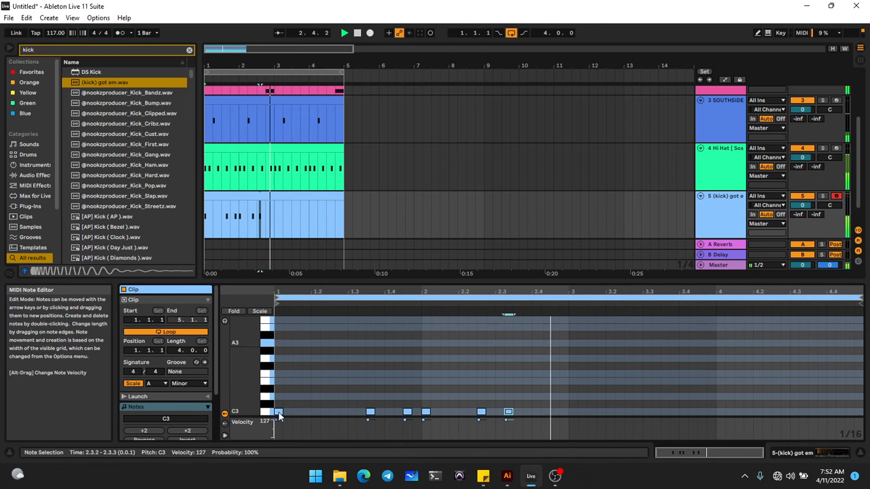
{"action": "key", "text": "Right"}
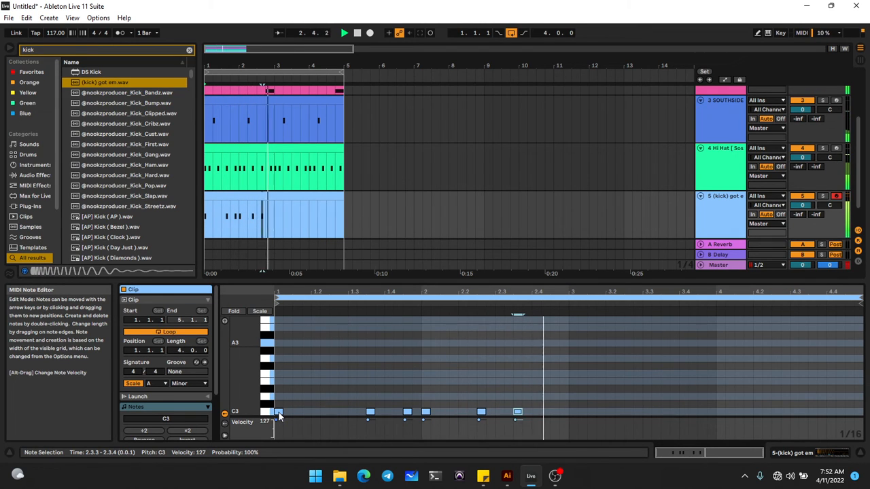
{"action": "key", "text": "space"}
{"action": "key", "text": "space"}
Step: Duplicate the kick note at 2.3.3, move the copy to 2.4.3 and replay the loop from the start
{"action": "key", "text": "ctrl+d"}
{"action": "key", "text": "Right"}
{"action": "key", "text": "Right"}
{"action": "key", "text": "Right"}
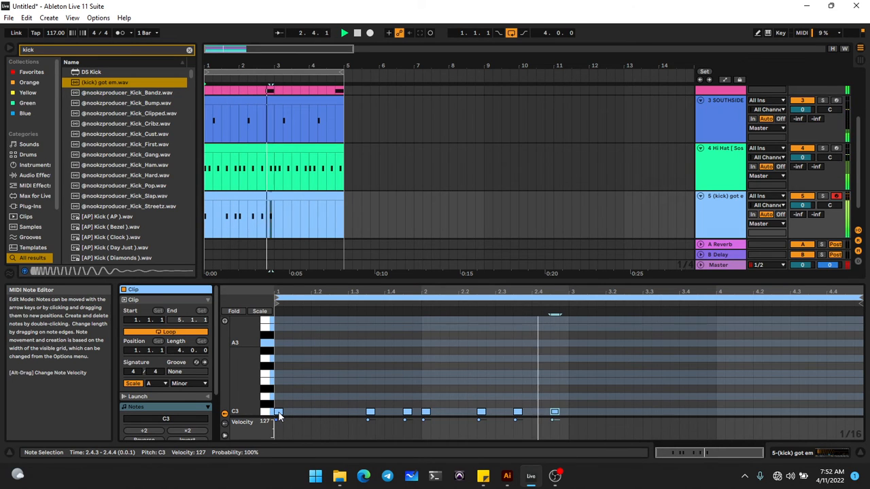
{"action": "key", "text": "space"}
{"action": "key", "text": "space"}
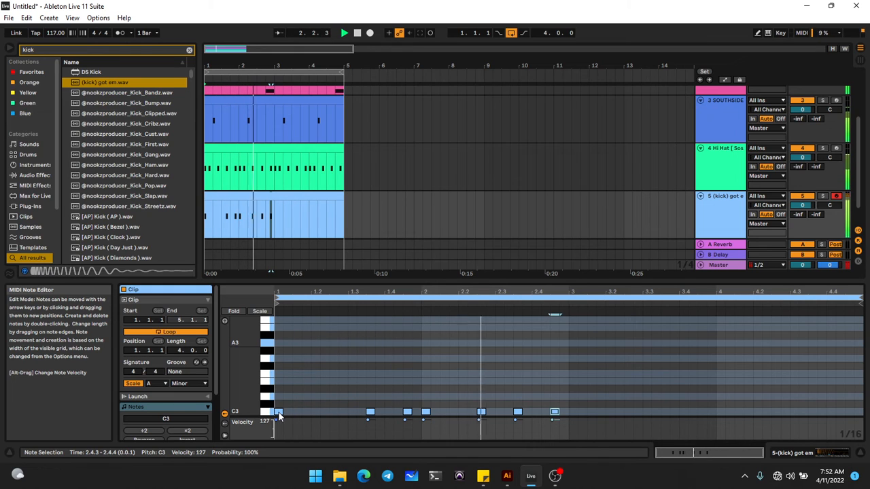
Step: Duplicate the two-bar kick pattern into bars 3 and 4, and delete the kick note at 2.4.3
{"action": "key", "text": "ctrl+d"}
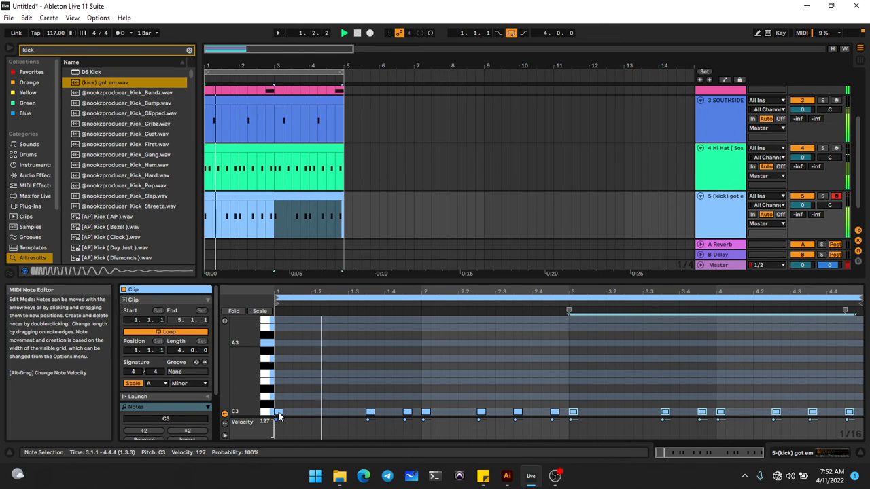
{"action": "left_click", "coordinate": [431, 386]}
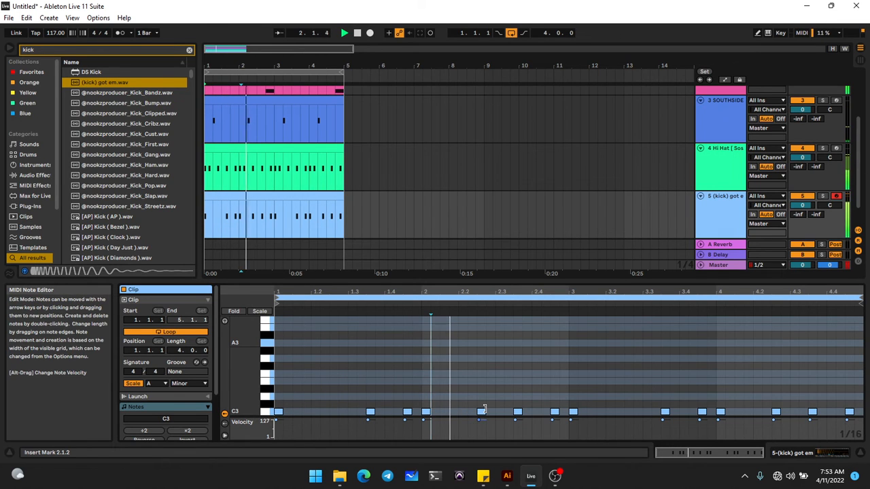
{"action": "double_click", "coordinate": [552, 412]}
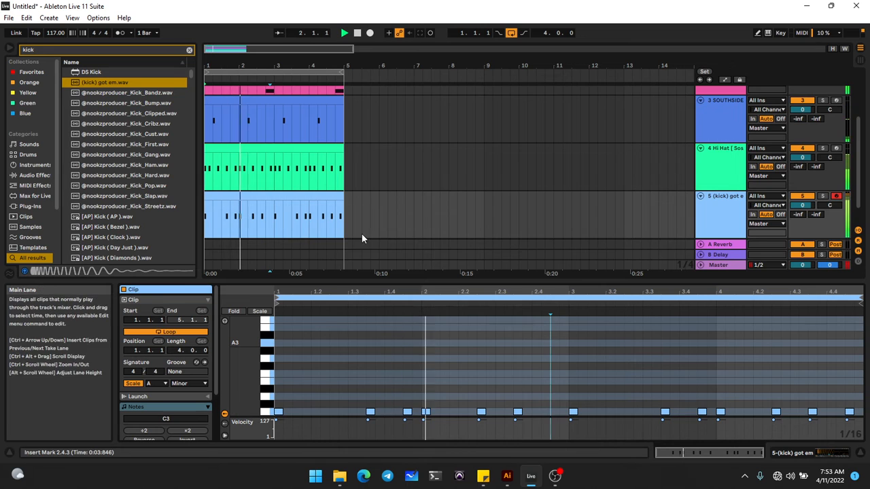
{"action": "left_click", "coordinate": [278, 194]}
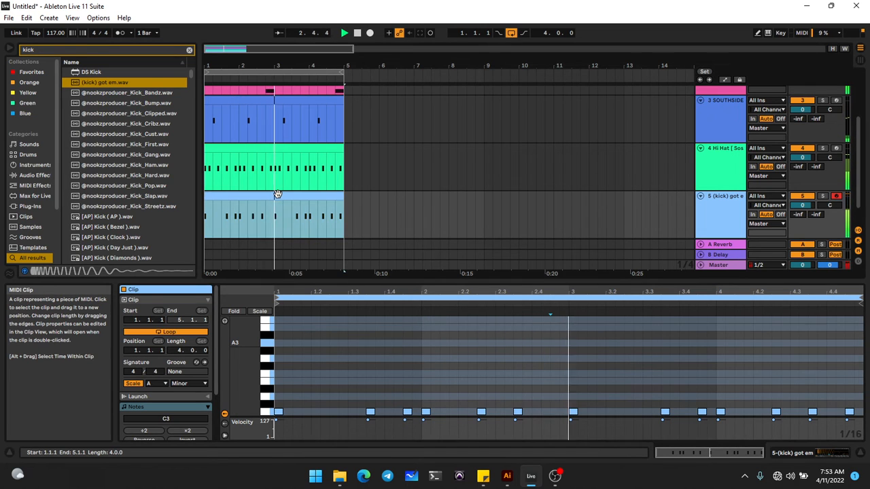
{"action": "key", "text": "ctrl+t"}
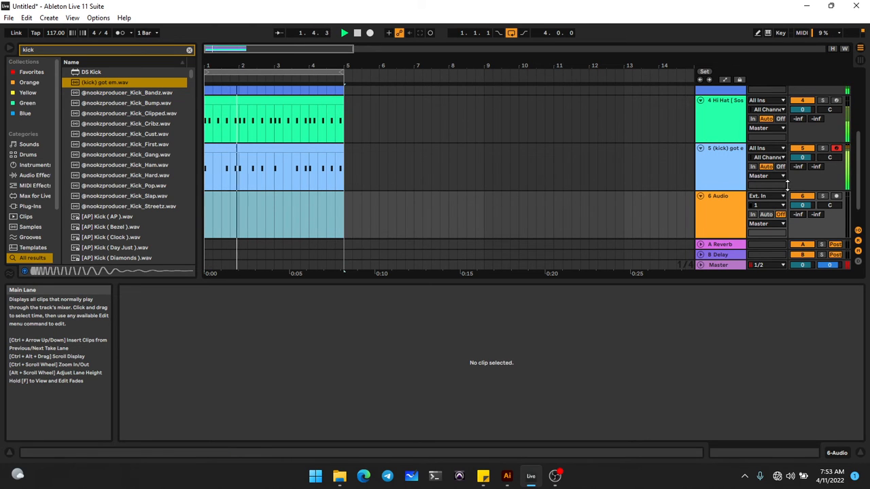
{"action": "left_click", "coordinate": [737, 212]}
{"action": "key", "text": "Delete"}
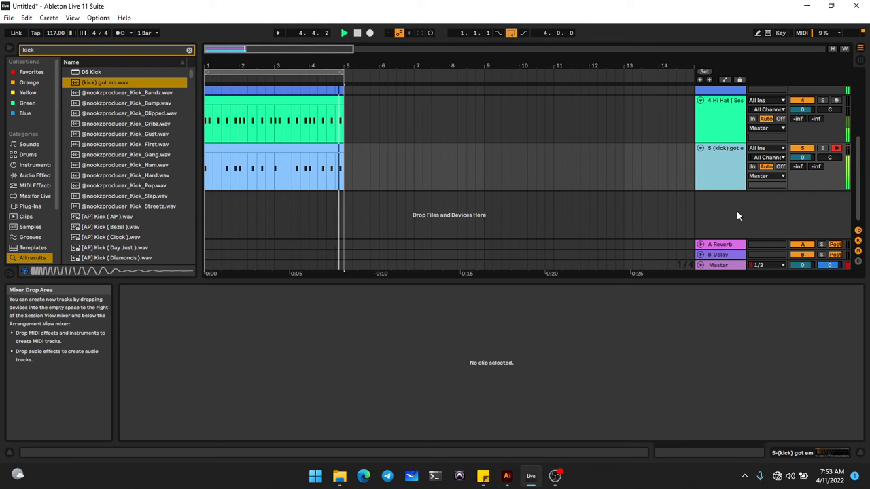
Step: Add a sixth MIDI track below the kick, search the browser for "808" and load (808) Pluggg_2.wav onto it
{"action": "key", "text": "ctrl+shift+t"}
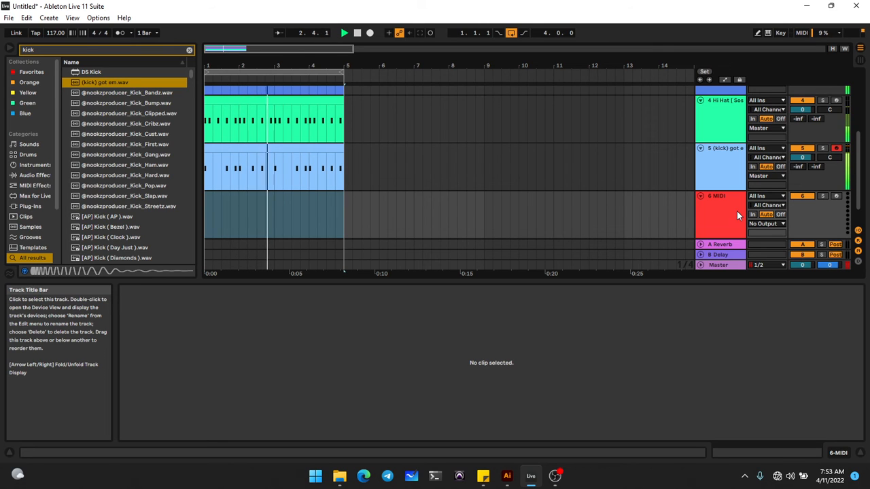
{"action": "key", "text": "0"}
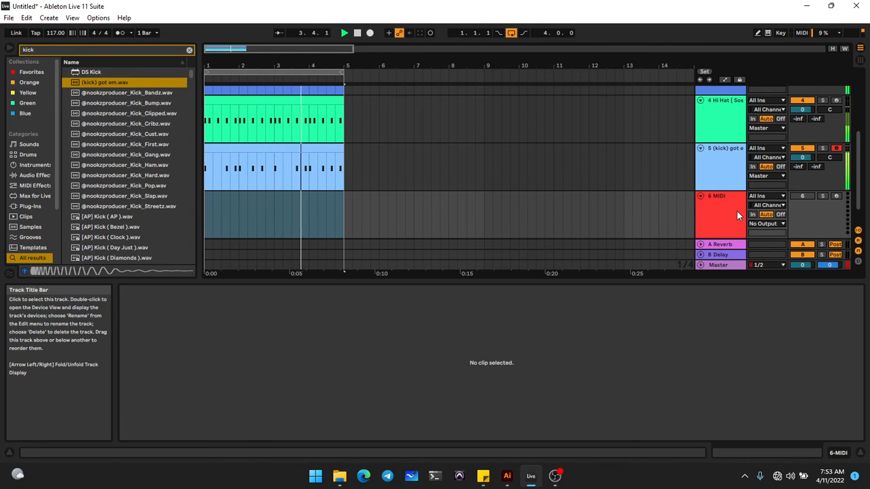
{"action": "type", "text": "808"}
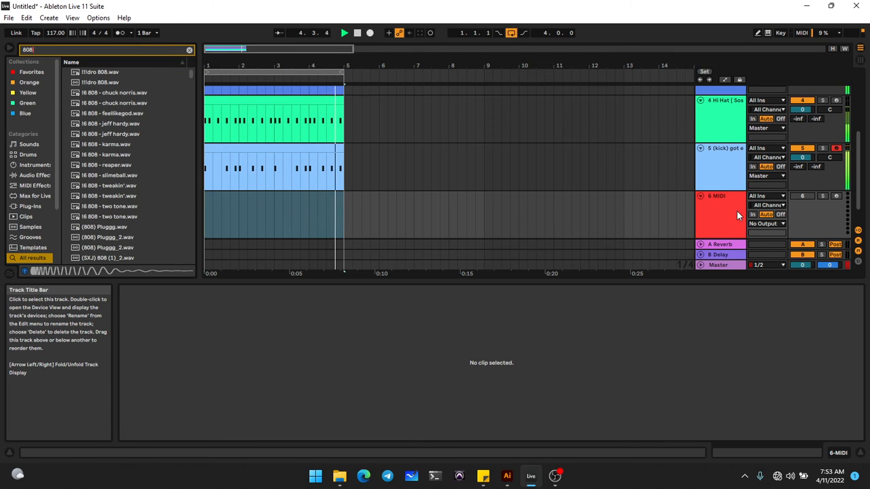
{"action": "left_click", "coordinate": [129, 190]}
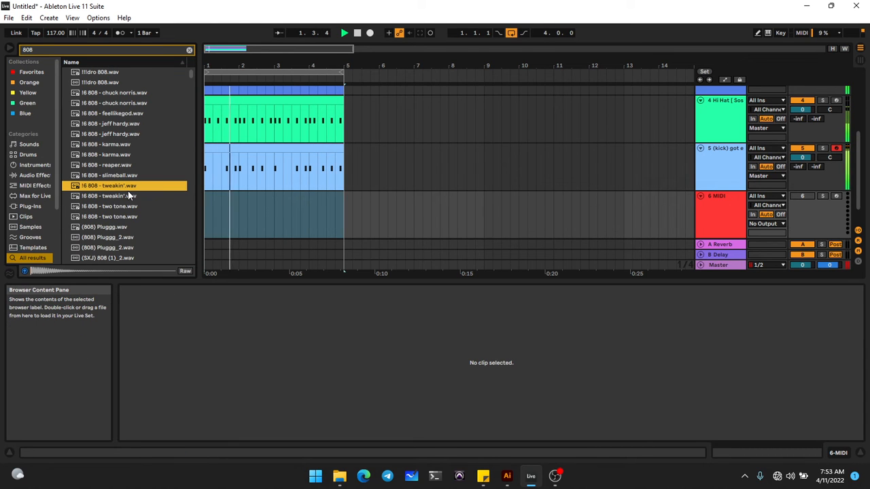
{"action": "scroll", "coordinate": [128, 191], "scroll_direction": "down", "scroll_amount": 3}
{"action": "left_click", "coordinate": [127, 191]}
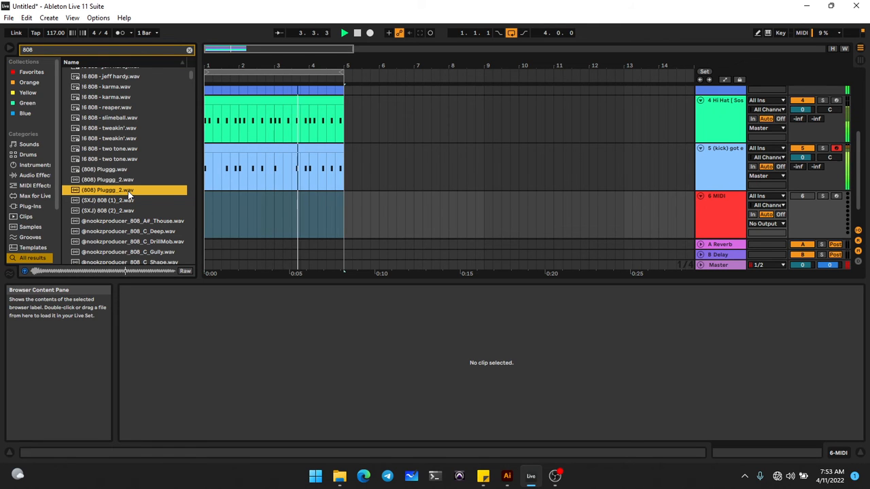
{"action": "double_click", "coordinate": [127, 191]}
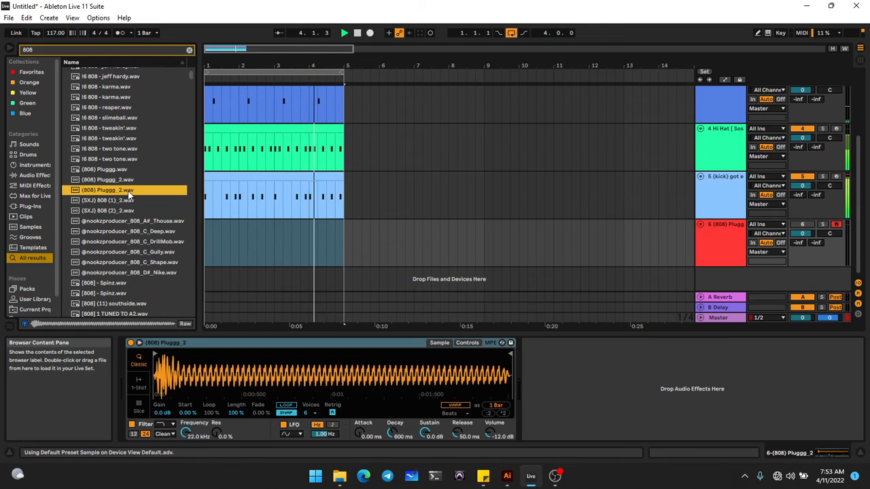
Step: Limit the 808 sampler to 1 voice and create an empty four-bar MIDI clip on the 808 track
{"action": "left_click", "coordinate": [313, 415]}
{"action": "left_click", "coordinate": [307, 292]}
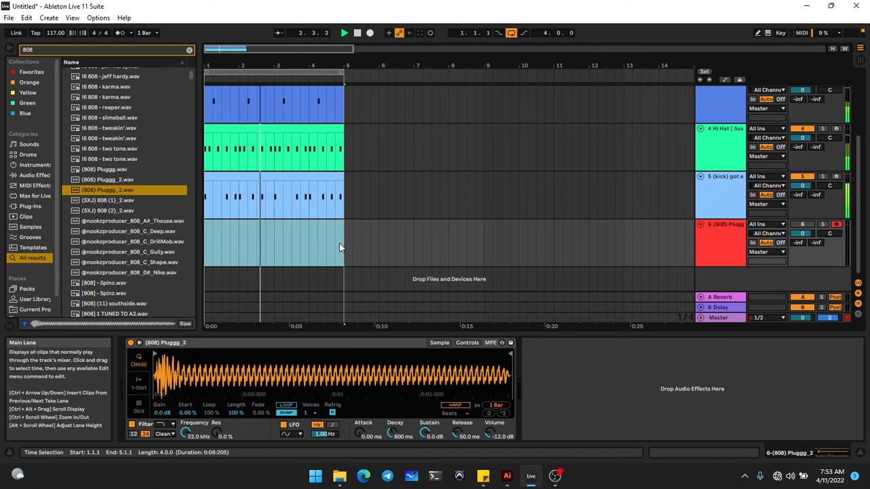
{"action": "key", "text": "ctrl+shift+m"}
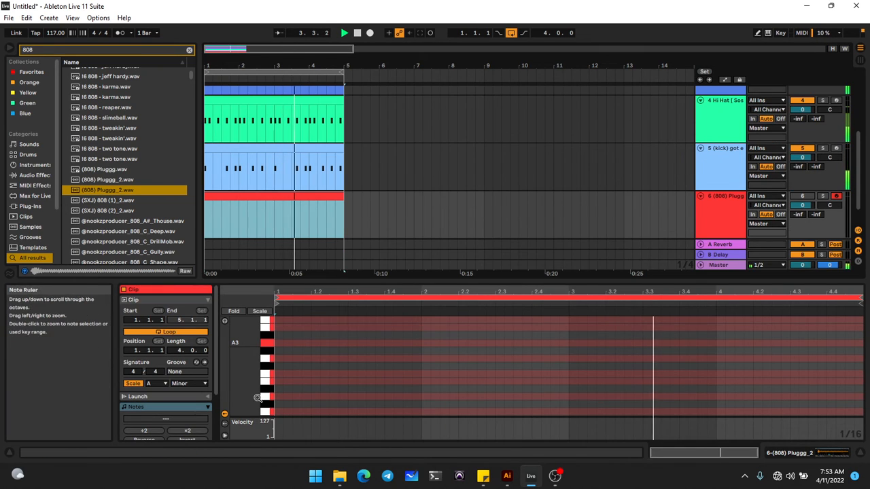
{"action": "double_click", "coordinate": [278, 412]}
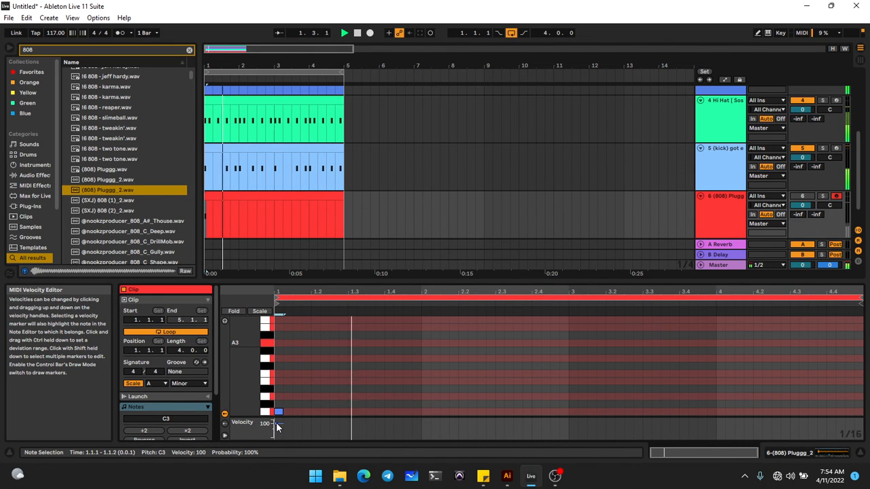
{"action": "double_click", "coordinate": [277, 412]}
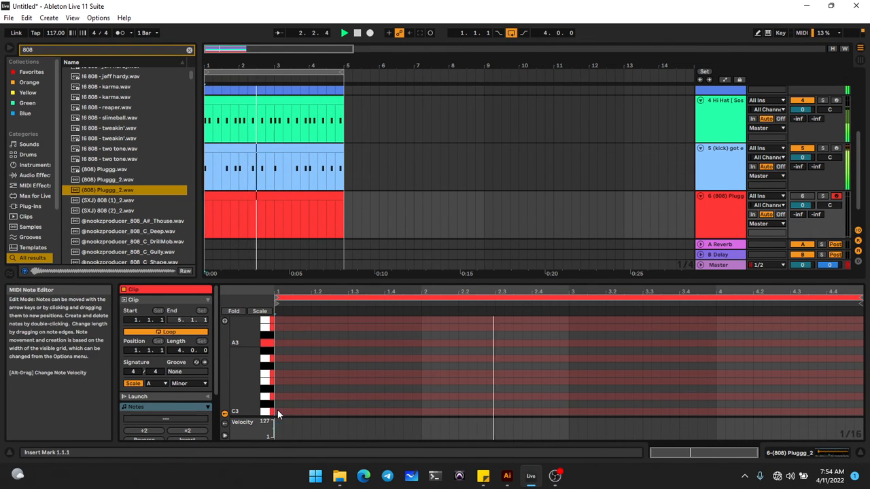
Step: Search the browser for "tuner", add Tuner after the 808 sampler and raise the sampler's release to 60.0 s
{"action": "key", "text": "shift+Tab"}
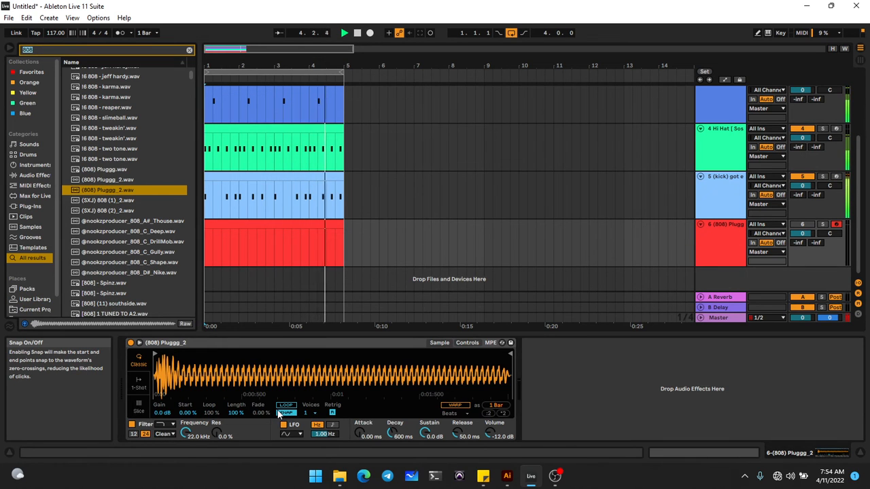
{"action": "key", "text": "BackSpace"}
{"action": "type", "text": "tuner"}
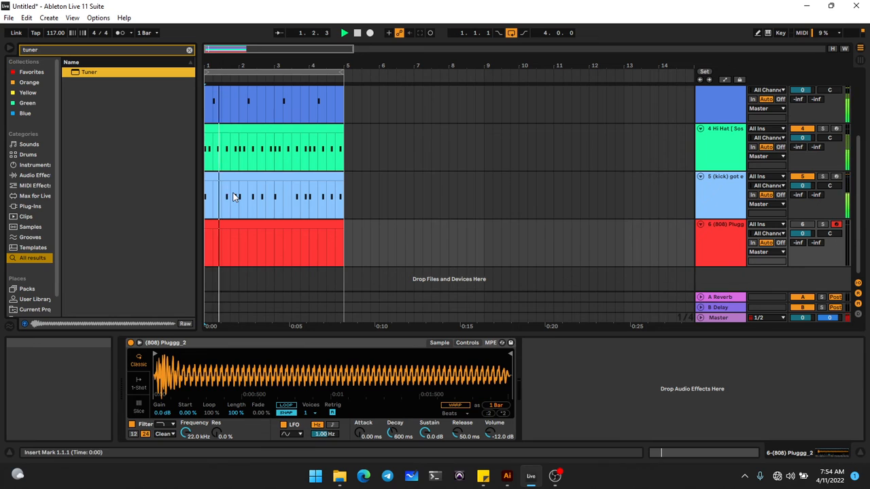
{"action": "key", "text": "Return"}
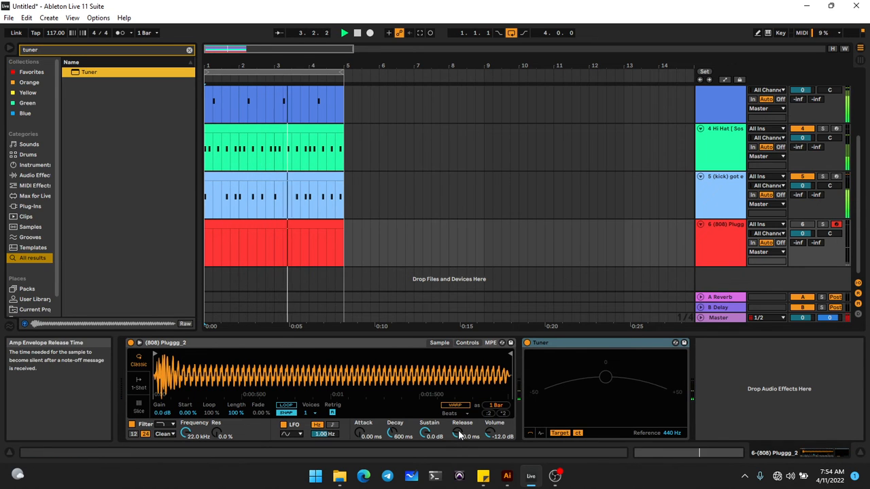
{"action": "left_click_drag", "start_coordinate": [459, 434], "coordinate": [458, 380]}
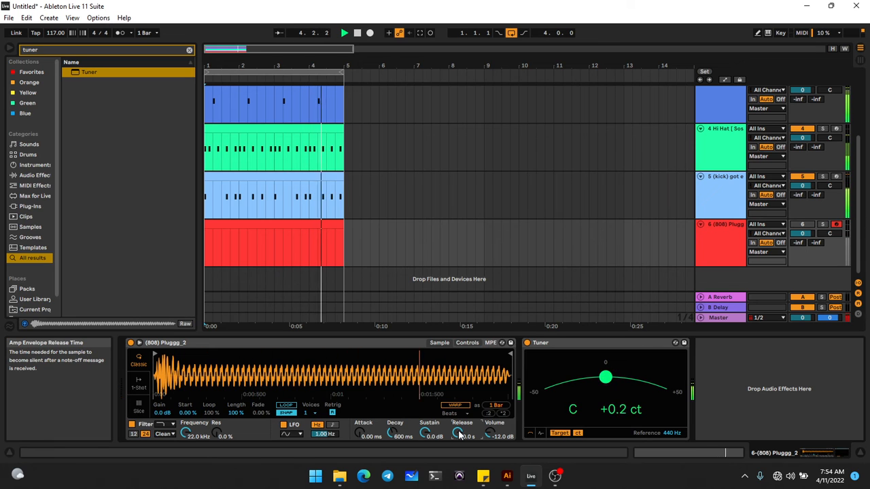
{"action": "scroll", "coordinate": [320, 134], "scroll_direction": "up", "scroll_amount": 2}
{"action": "scroll", "coordinate": [320, 134], "scroll_direction": "up", "scroll_amount": 1}
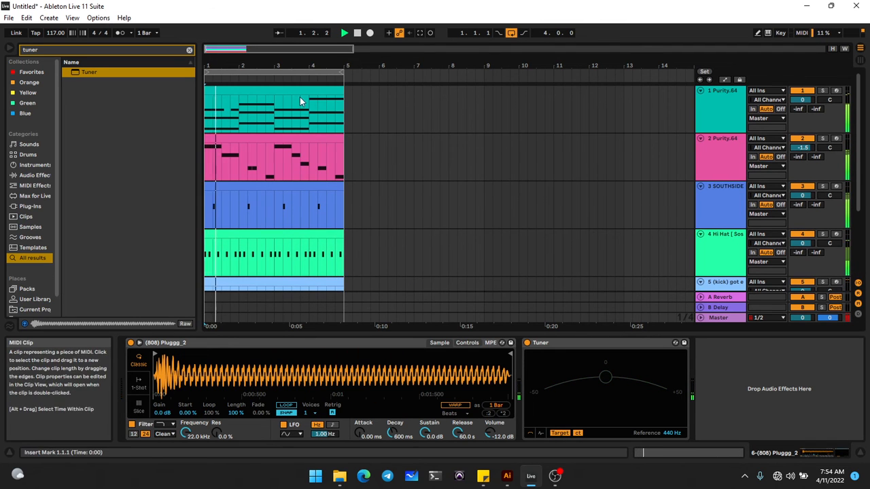
Step: Examine the lowest chord notes in the first Purity.64 clip and the note positions in the kick clip
{"action": "left_click", "coordinate": [299, 93]}
{"action": "double_click", "coordinate": [299, 93]}
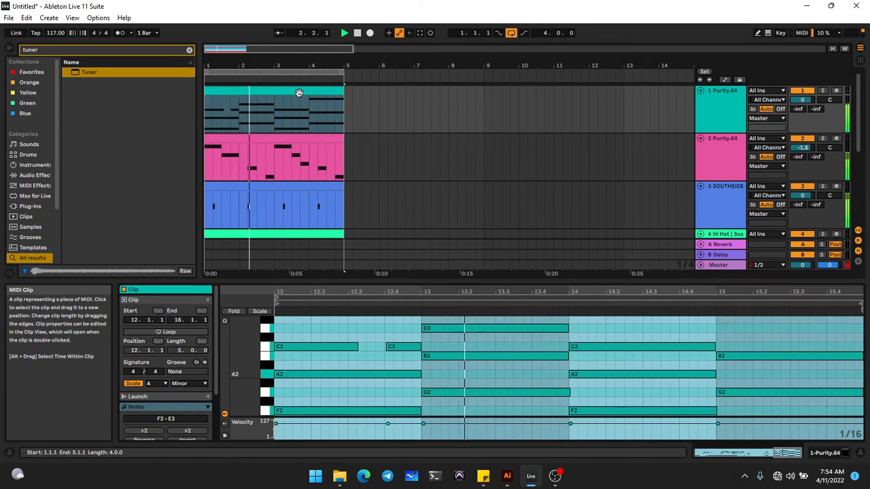
{"action": "left_click", "coordinate": [303, 411]}
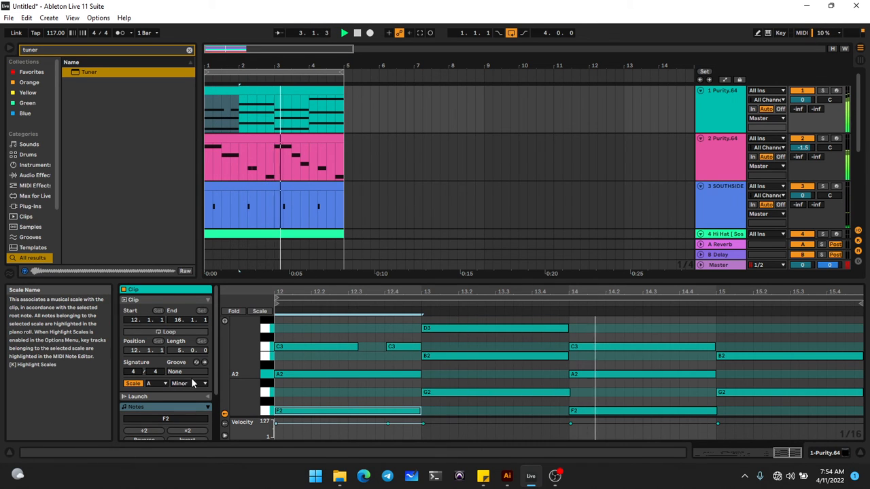
{"action": "scroll", "coordinate": [283, 217], "scroll_direction": "down", "scroll_amount": 3}
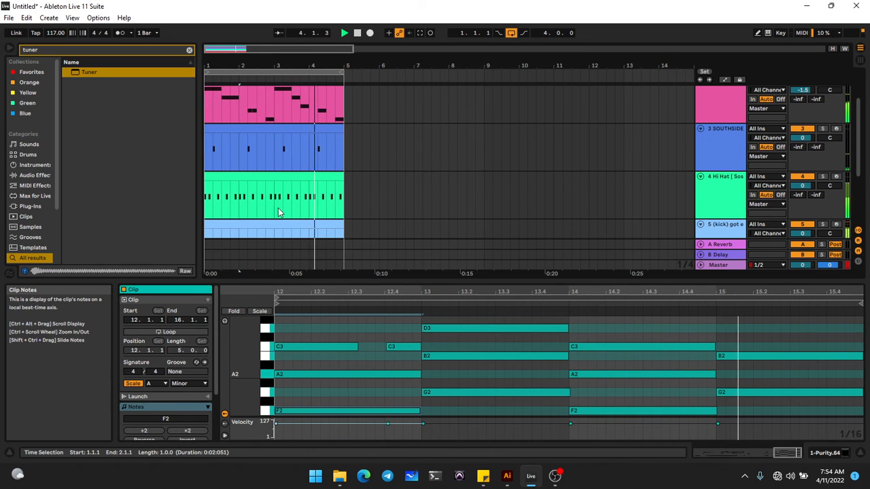
{"action": "left_click", "coordinate": [259, 222]}
{"action": "scroll", "coordinate": [258, 220], "scroll_direction": "down", "scroll_amount": 4}
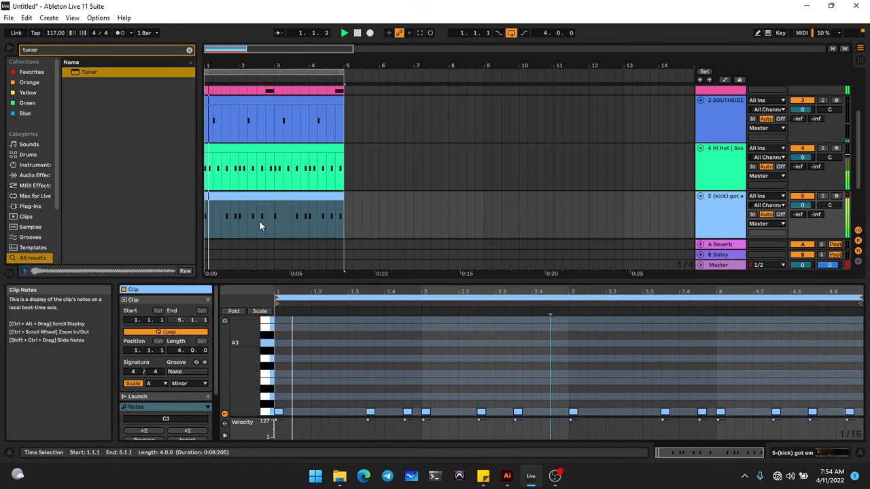
Step: Add an A3 note at 1.1.1 with velocity 127 to the 808 clip and activate the 808 track
{"action": "left_click", "coordinate": [257, 172]}
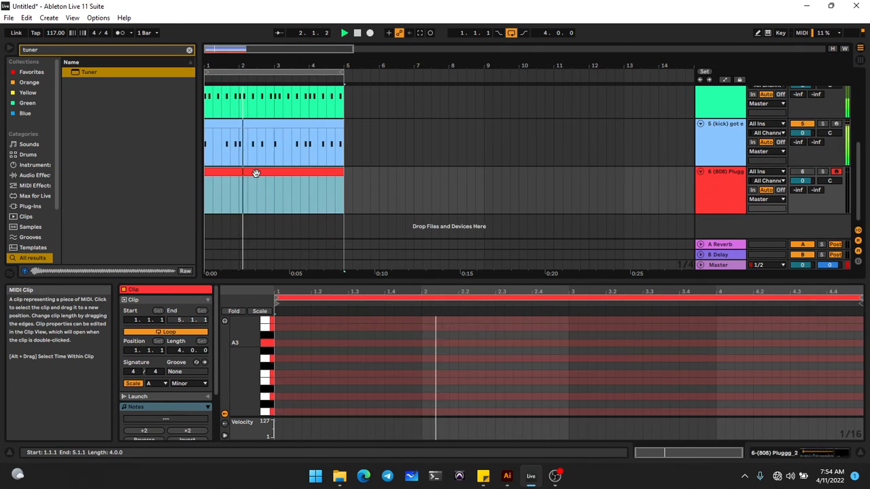
{"action": "double_click", "coordinate": [279, 342]}
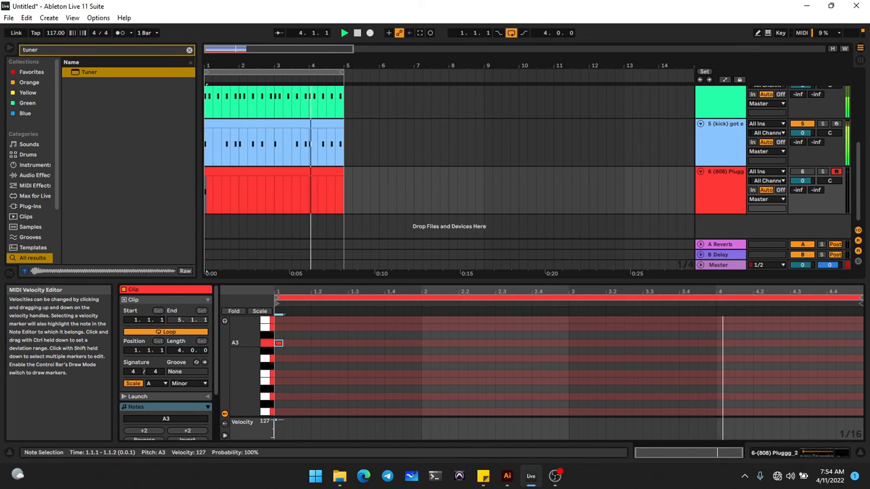
{"action": "left_click_drag", "start_coordinate": [276, 422], "coordinate": [279, 348]}
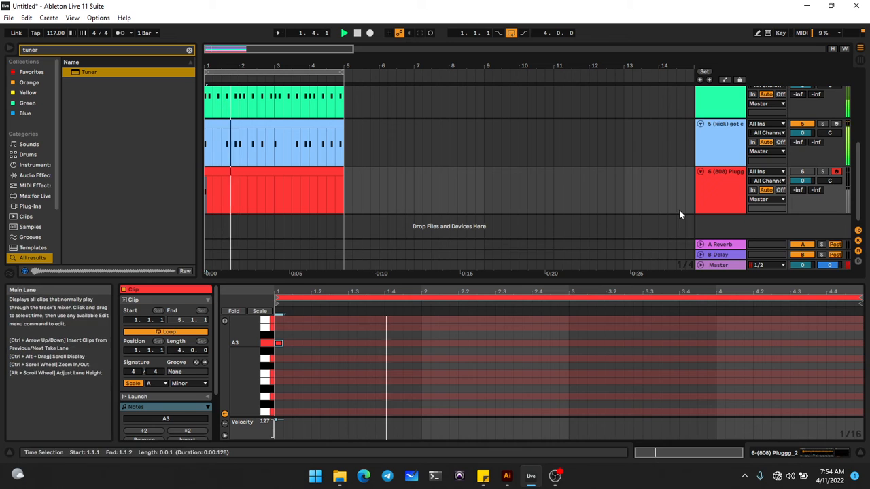
{"action": "left_click", "coordinate": [736, 182]}
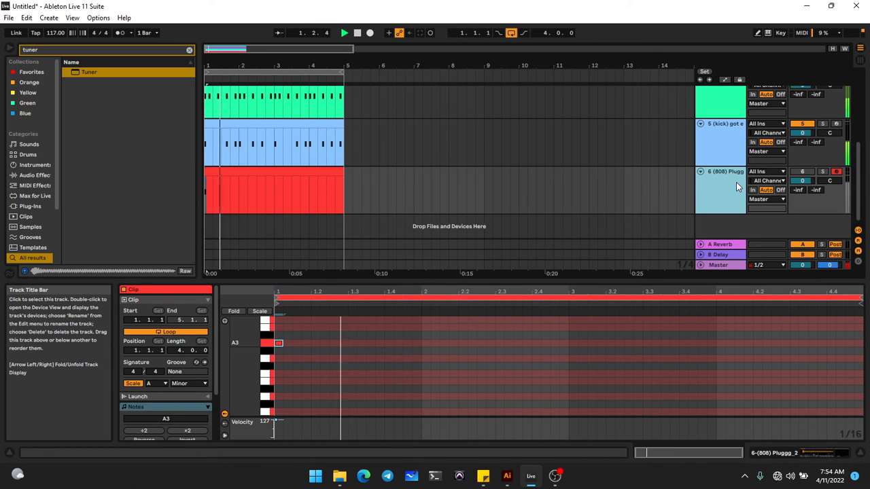
{"action": "left_click", "coordinate": [801, 173]}
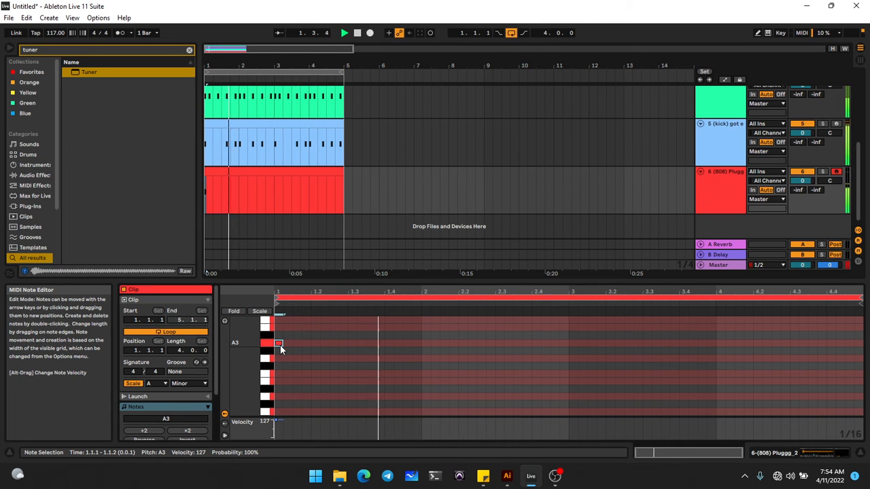
Step: Set the 808 sampler's release to 4.37 s and replay the loop to check the sound and tuning
{"action": "left_click", "coordinate": [731, 173]}
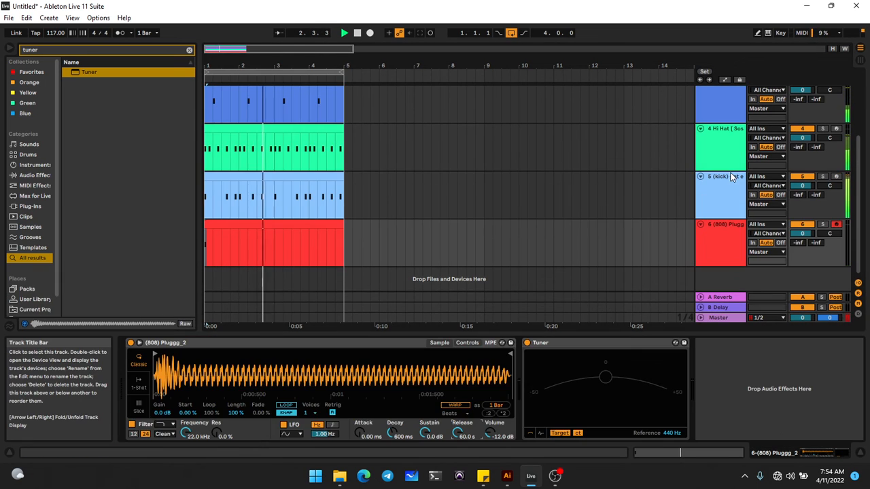
{"action": "left_click_drag", "start_coordinate": [457, 433], "coordinate": [457, 483]}
{"action": "key", "text": "space"}
{"action": "key", "text": "space"}
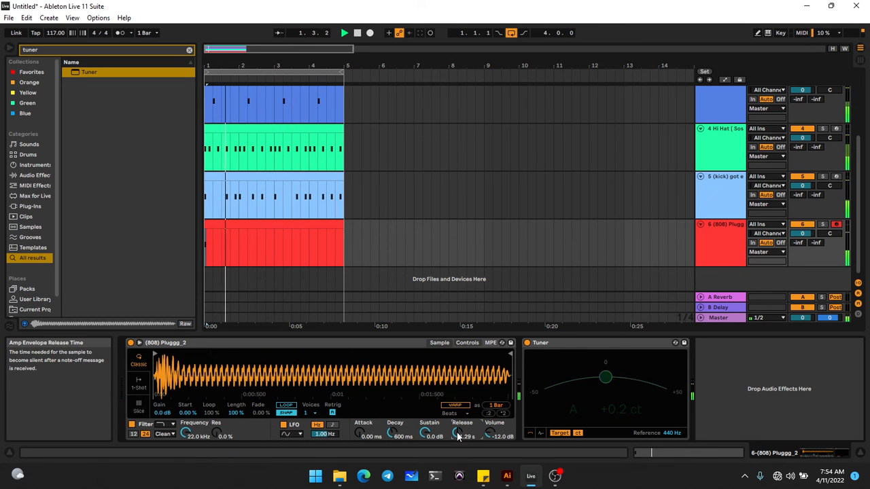
{"action": "left_click_drag", "start_coordinate": [458, 436], "coordinate": [458, 446]}
{"action": "key", "text": "space"}
{"action": "key", "text": "space"}
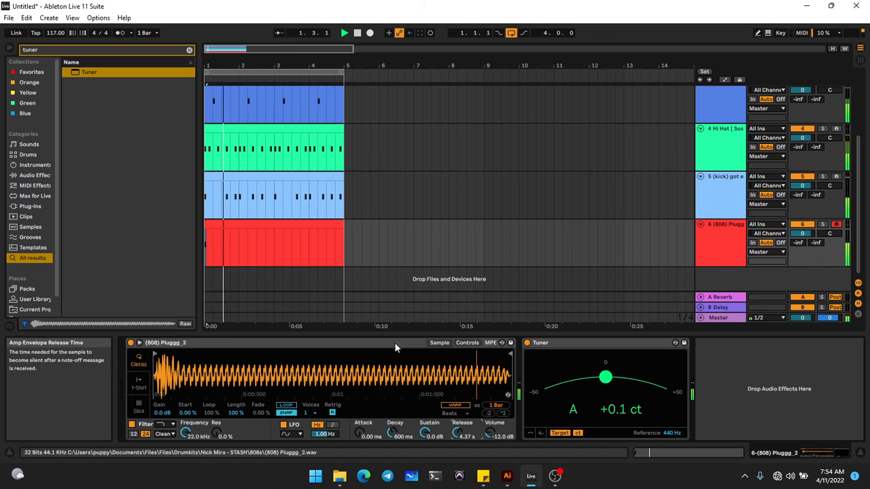
Step: Duplicate the A3 note in the 808 clip and place the copy at 1.3.3
{"action": "double_click", "coordinate": [305, 227]}
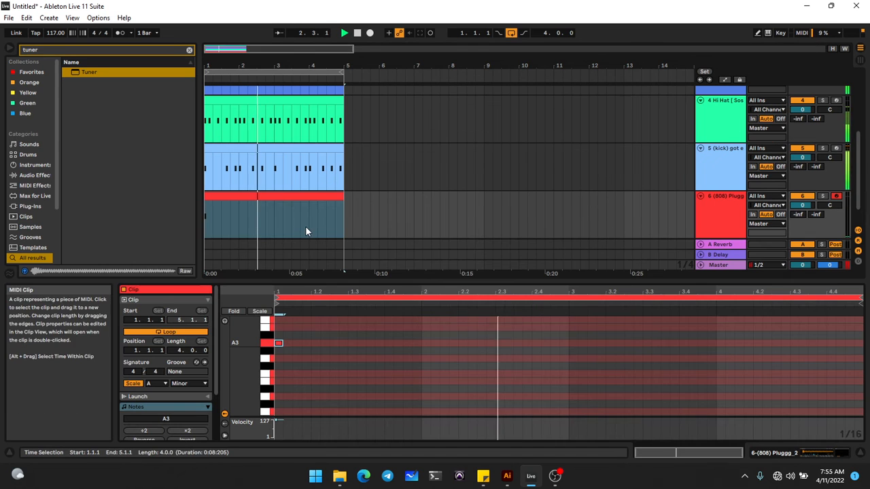
{"action": "left_click", "coordinate": [276, 343]}
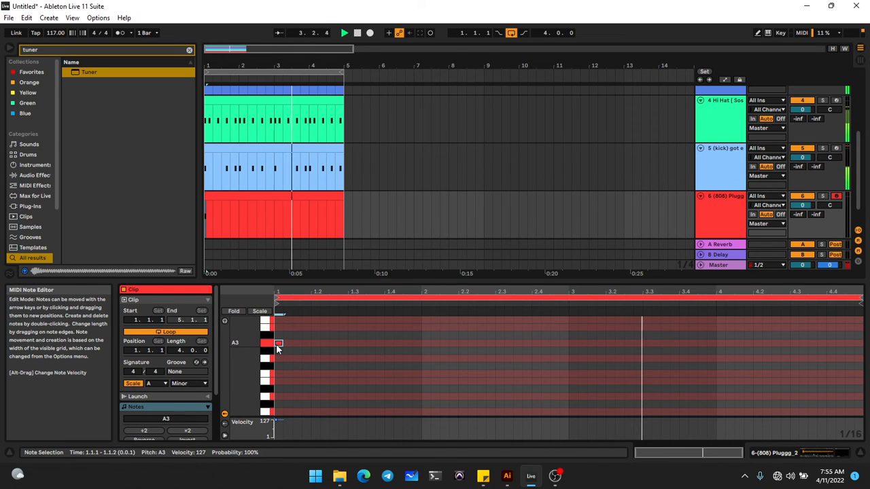
{"action": "key", "text": "Right"}
{"action": "key", "text": "Right"}
{"action": "key", "text": "Right"}
{"action": "key", "text": "space"}
{"action": "key", "text": "Right"}
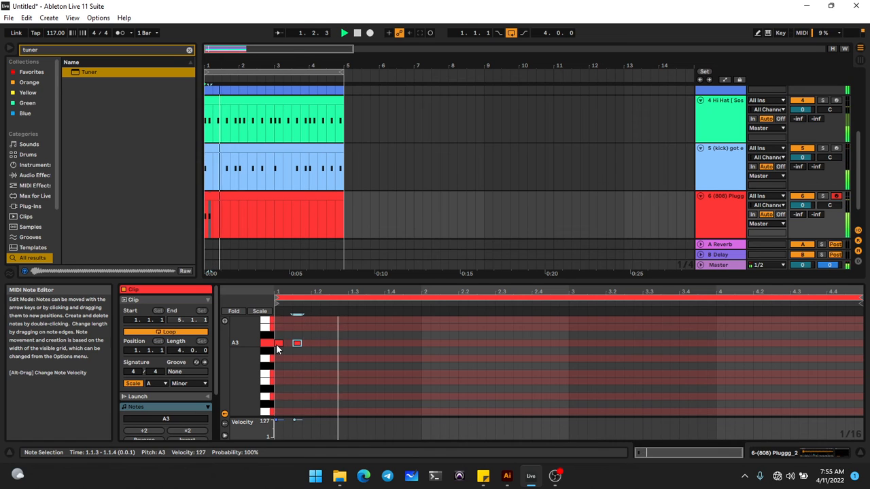
{"action": "key", "text": "Right"}
{"action": "key", "text": "Right"}
{"action": "key", "text": "Right"}
{"action": "key", "text": "Right"}
{"action": "key", "text": "Right"}
{"action": "key", "text": "Right"}
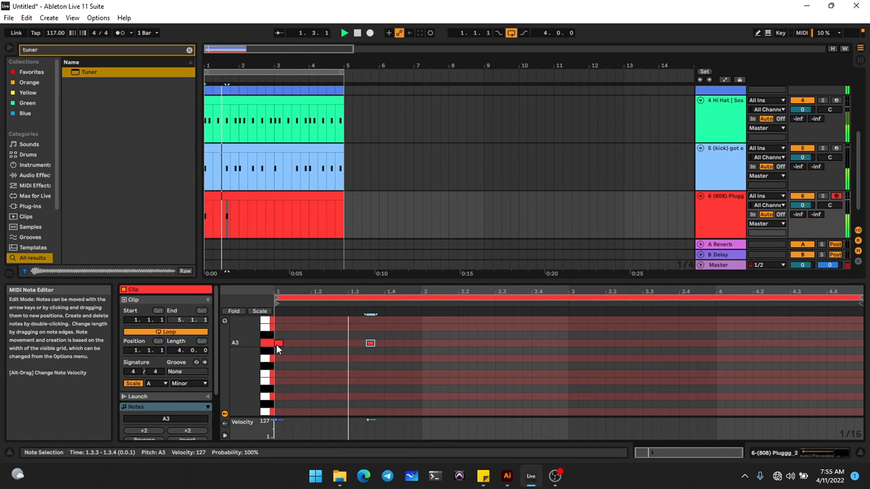
Step: Copy the kick clip over the 808 track's clip and delete the copied note at 1.4.3
{"action": "left_click", "coordinate": [245, 147]}
{"action": "left_click_drag", "start_coordinate": [244, 146], "coordinate": [240, 195]}
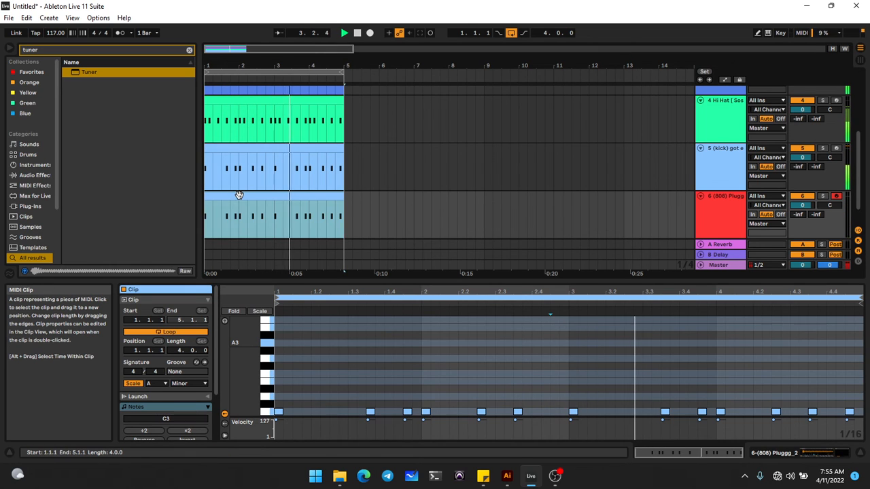
{"action": "double_click", "coordinate": [406, 411]}
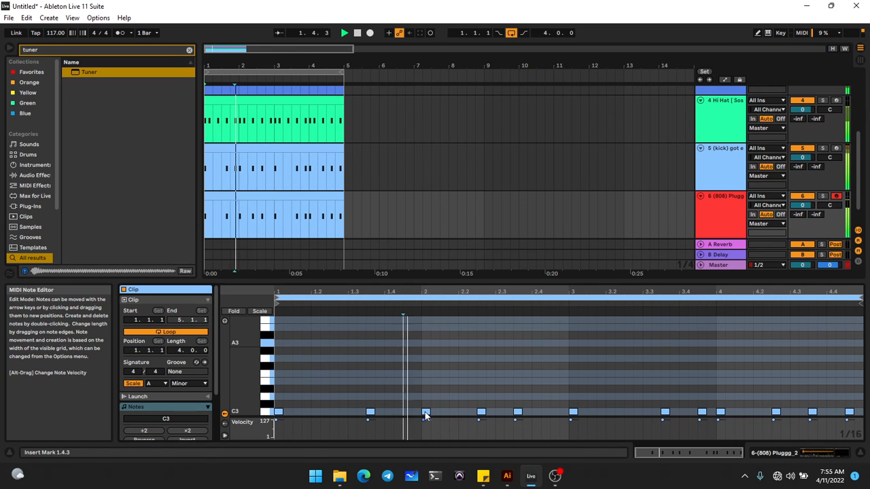
Step: Try the 808 note from 2.1.1 at 2.1.3, and return it to 2.1.1
{"action": "left_click", "coordinate": [425, 412]}
{"action": "key", "text": "Right"}
{"action": "key", "text": "Right"}
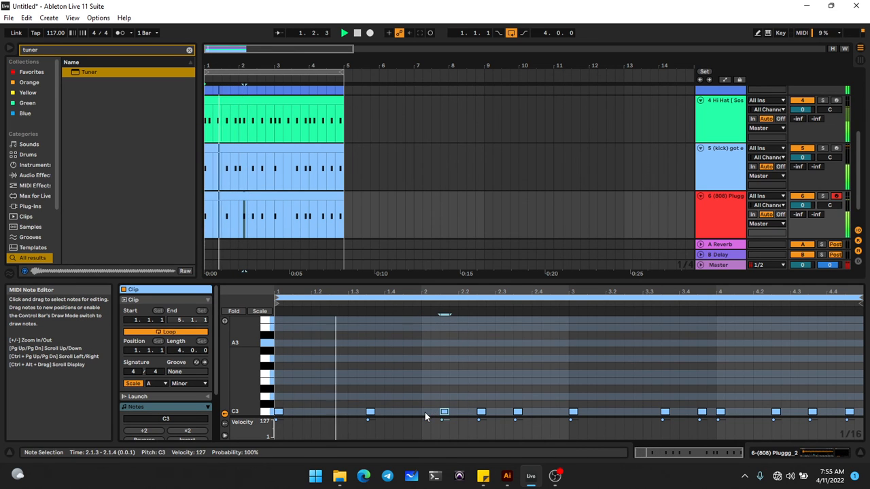
{"action": "key", "text": "Left"}
{"action": "key", "text": "Left"}
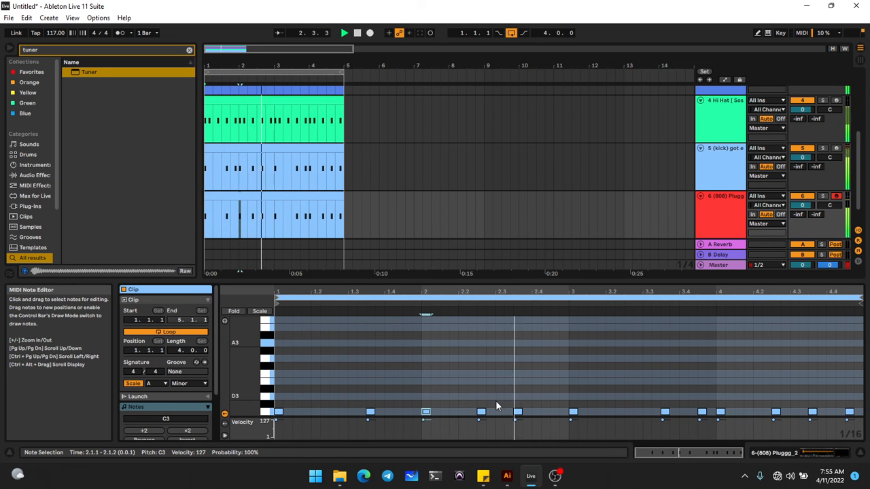
Step: Try the 808 note from 2.3.3 at 2.4.3 and 2.3.2, and return it to 2.3.3
{"action": "left_click", "coordinate": [514, 412]}
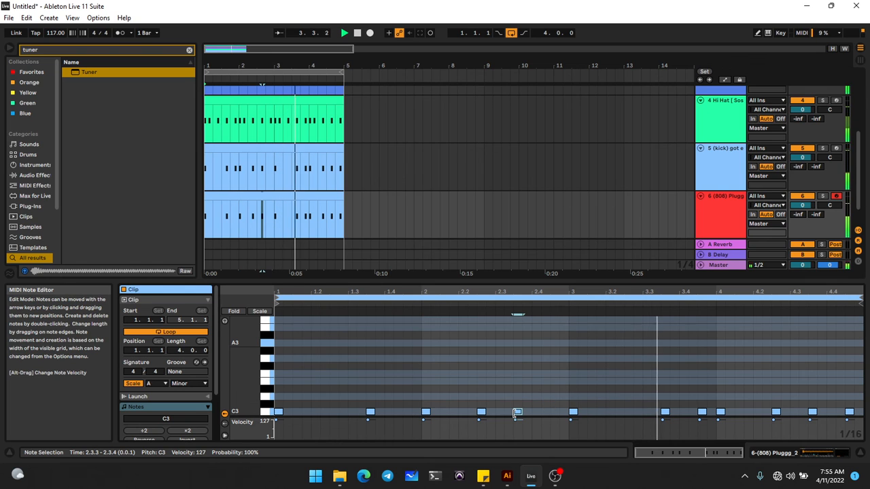
{"action": "key", "text": "Right"}
{"action": "key", "text": "Right"}
{"action": "key", "text": "Right"}
{"action": "key", "text": "Right"}
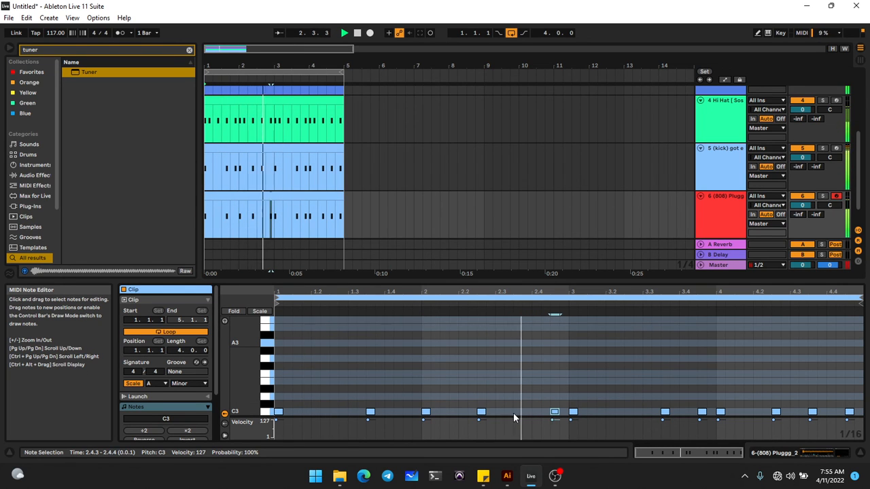
{"action": "key", "text": "Left"}
{"action": "key", "text": "Left"}
{"action": "key", "text": "Left"}
{"action": "key", "text": "Left"}
{"action": "key", "text": "Left"}
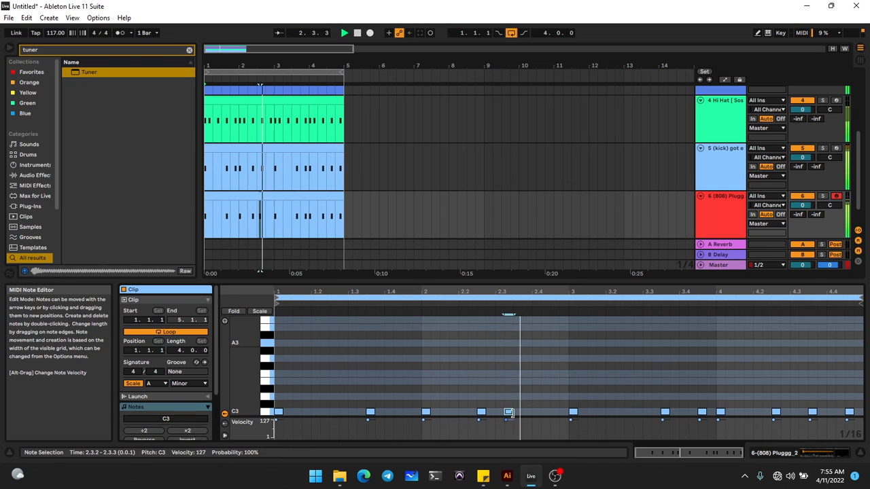
{"action": "left_click_drag", "start_coordinate": [508, 413], "coordinate": [514, 415]}
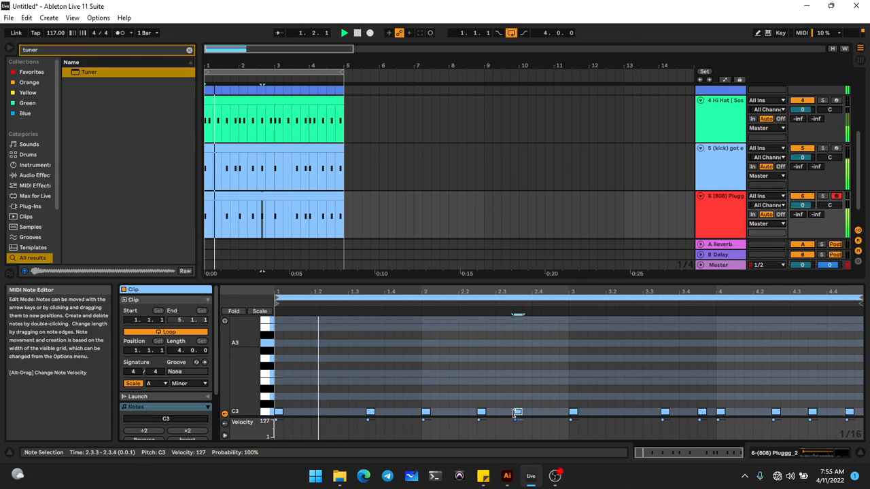
Step: Duplicate the four-bar time section across all tracks four times, extending the arrangement and loop to bar 21
{"action": "left_click", "coordinate": [422, 208]}
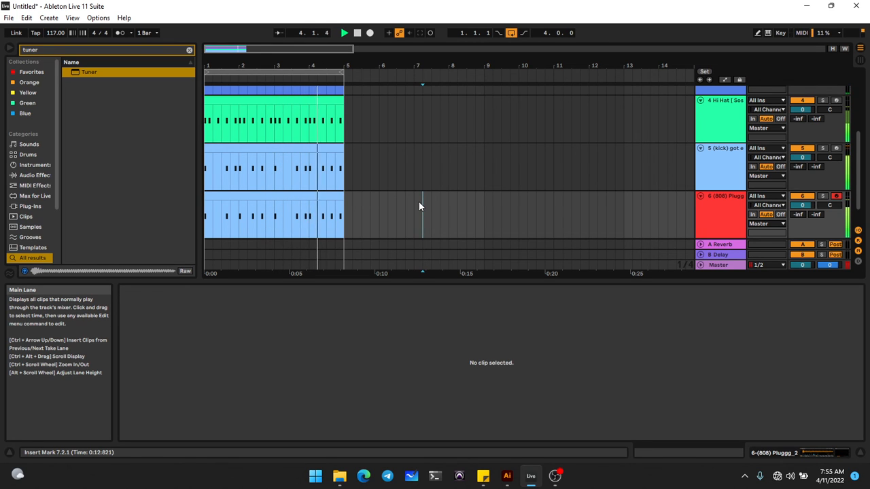
{"action": "scroll", "coordinate": [418, 204], "scroll_direction": "up", "scroll_amount": 3}
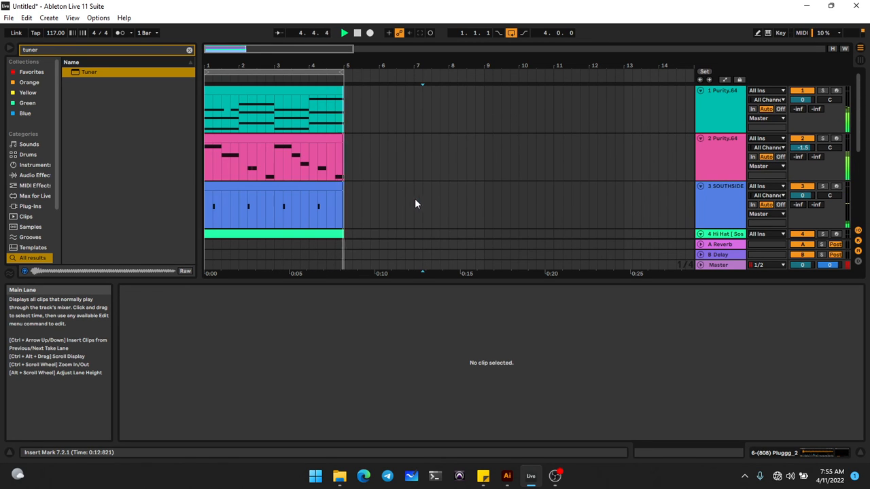
{"action": "left_click", "coordinate": [304, 92]}
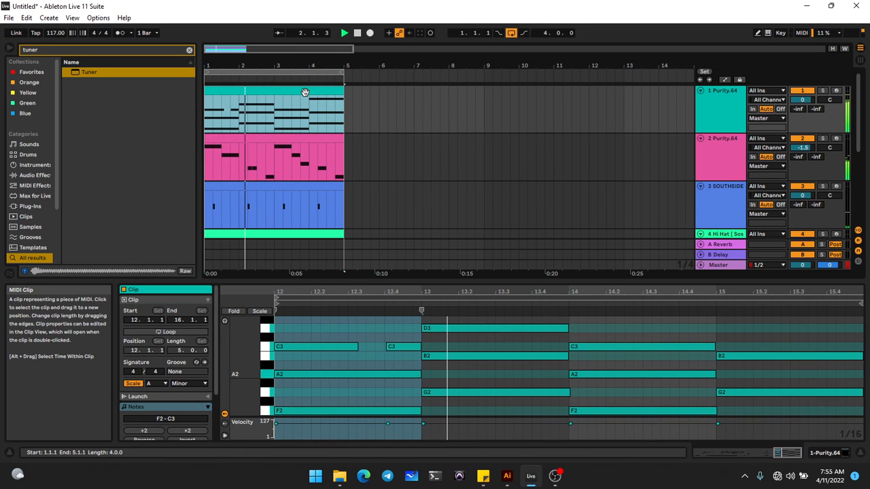
{"action": "key", "text": "ctrl+d"}
{"action": "key", "text": "ctrl+d"}
{"action": "key", "text": "ctrl+d"}
{"action": "key", "text": "ctrl+d"}
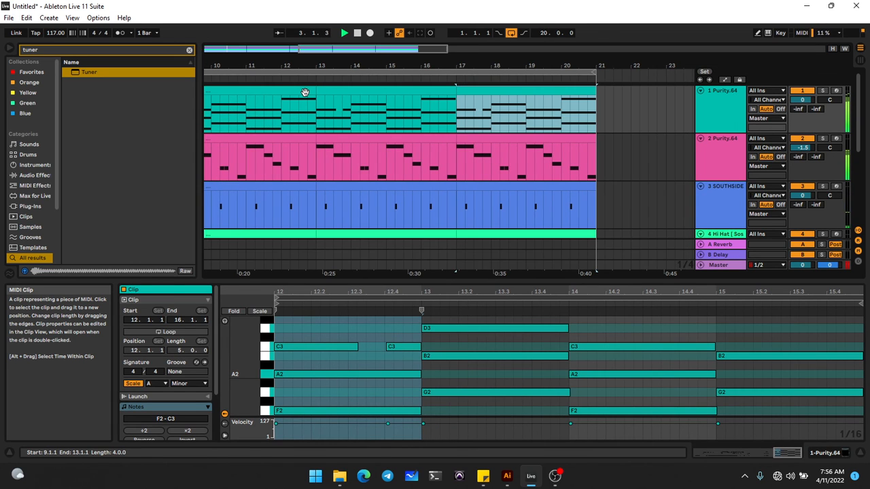
Step: Delete the kick and 808 parts from bars 1 to 4 and play the arrangement from the beginning
{"action": "scroll", "coordinate": [329, 156], "scroll_direction": "left", "scroll_amount": 10}
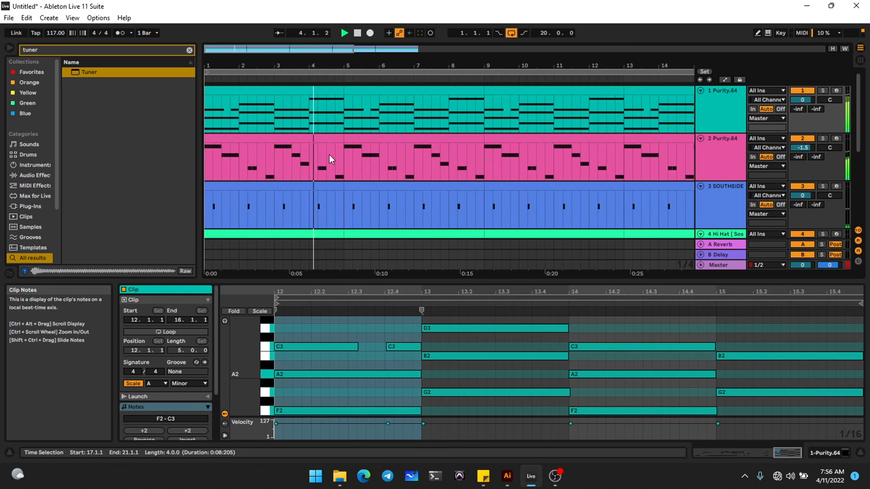
{"action": "scroll", "coordinate": [329, 156], "scroll_direction": "down", "scroll_amount": 1}
{"action": "scroll", "coordinate": [329, 159], "scroll_direction": "down", "scroll_amount": 3}
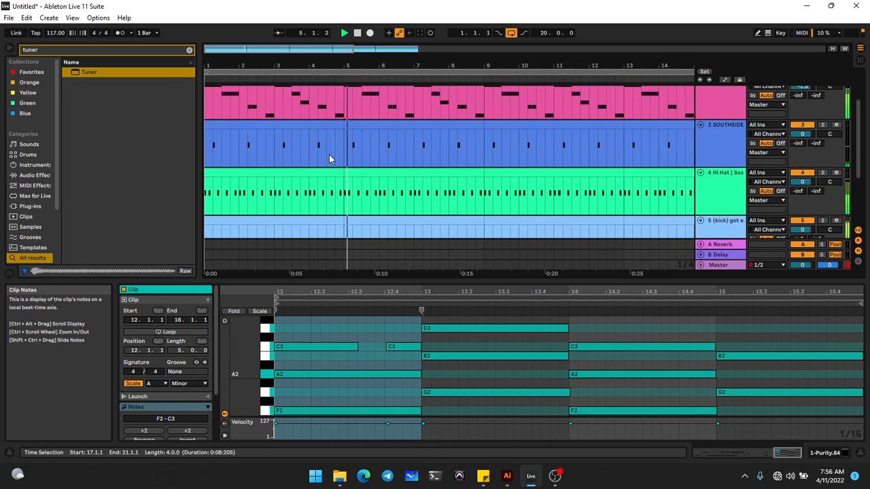
{"action": "scroll", "coordinate": [329, 154], "scroll_direction": "down", "scroll_amount": 4}
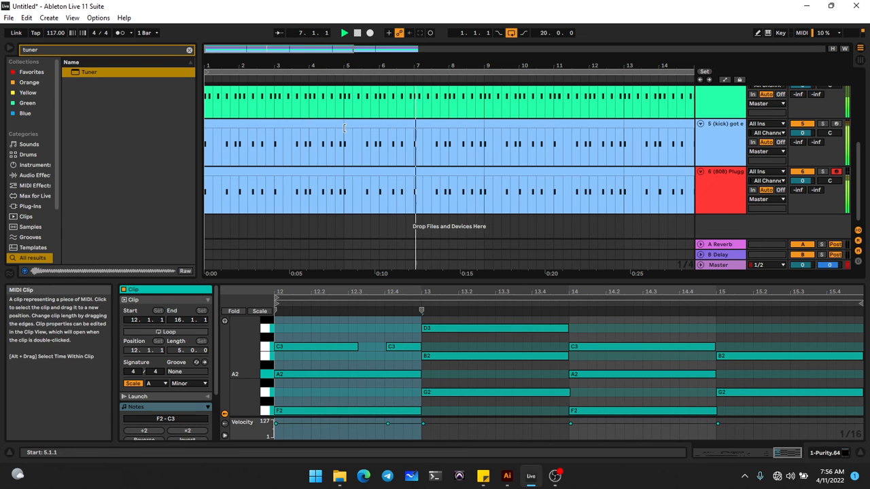
{"action": "left_click_drag", "start_coordinate": [343, 129], "coordinate": [143, 227]}
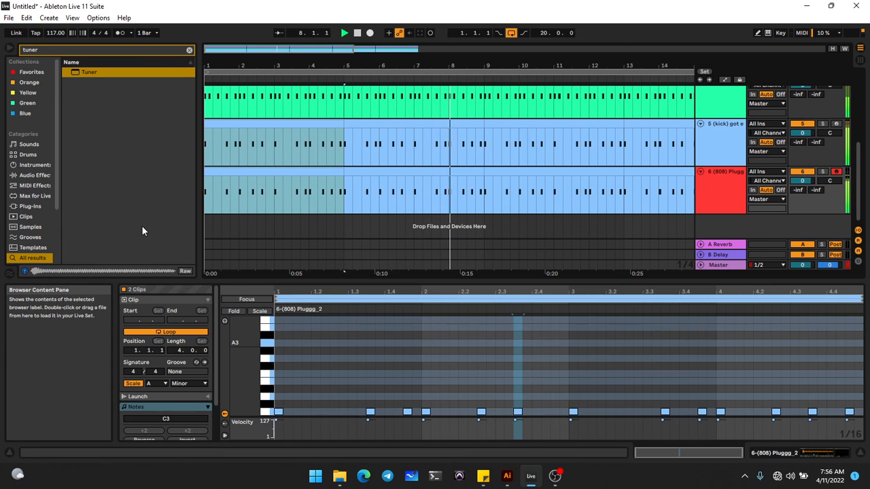
{"action": "key", "text": "Delete"}
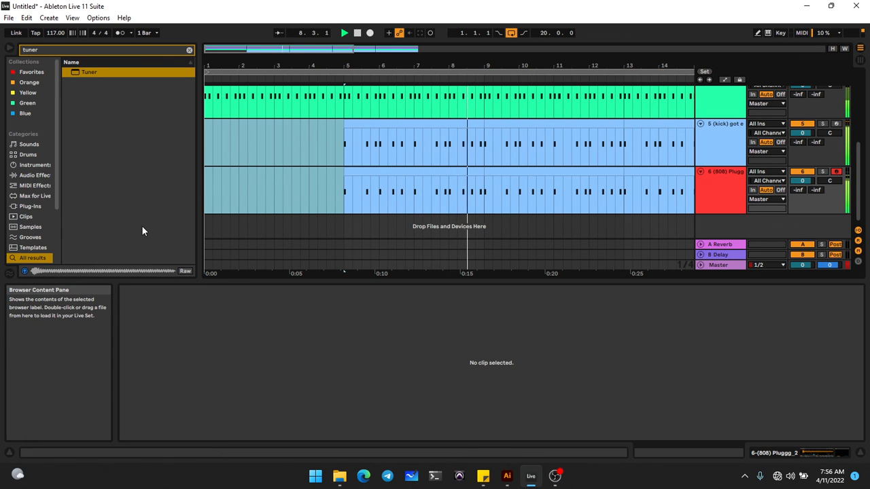
{"action": "left_click", "coordinate": [208, 193]}
{"action": "key", "text": "space"}
{"action": "key", "text": "space"}
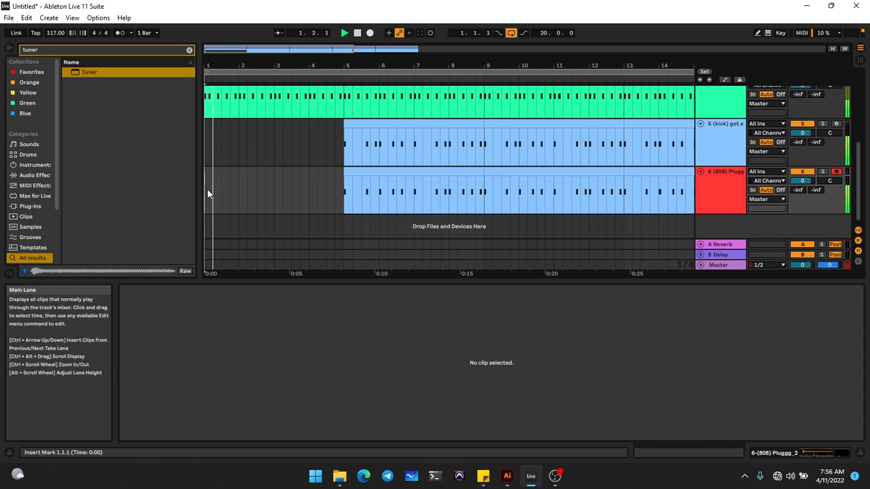
{"action": "scroll", "coordinate": [298, 175], "scroll_direction": "up", "scroll_amount": 6}
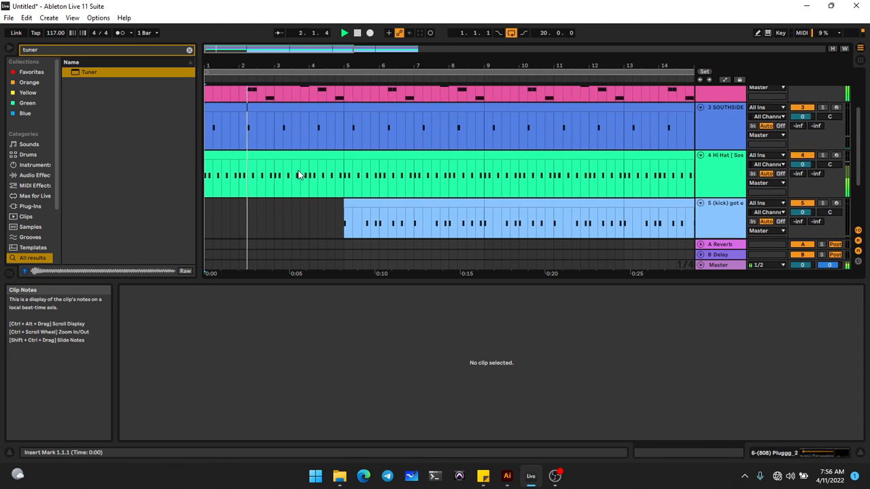
Step: Set the arrangement grid to a fixed 1 bar and trim the last hi-hat clip to end at bar 20
{"action": "scroll", "coordinate": [297, 174], "scroll_direction": "up", "scroll_amount": 2}
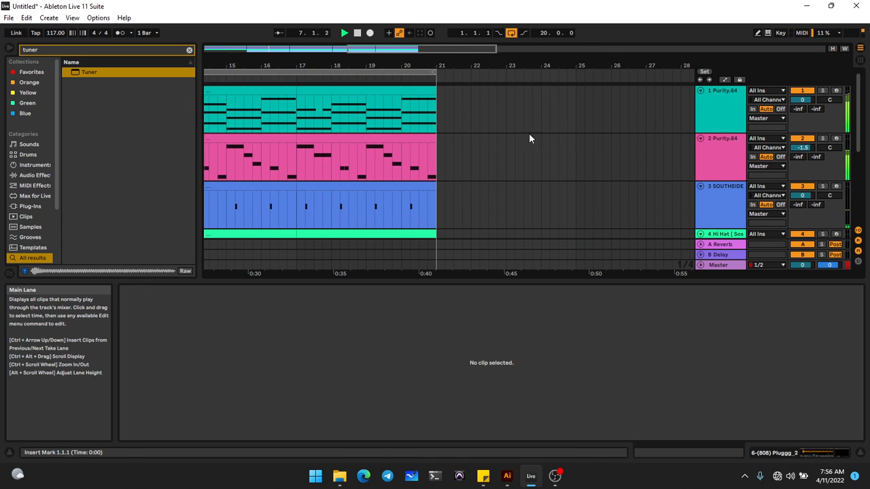
{"action": "right_click", "coordinate": [502, 152]}
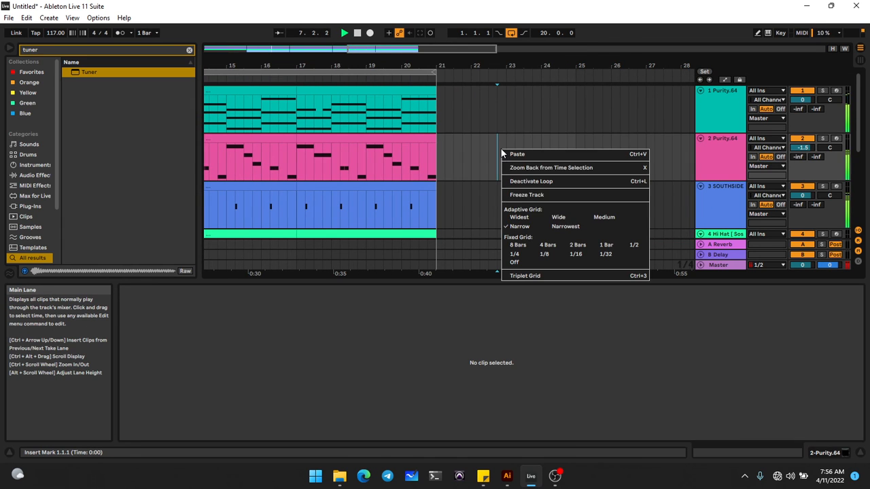
{"action": "left_click", "coordinate": [599, 246]}
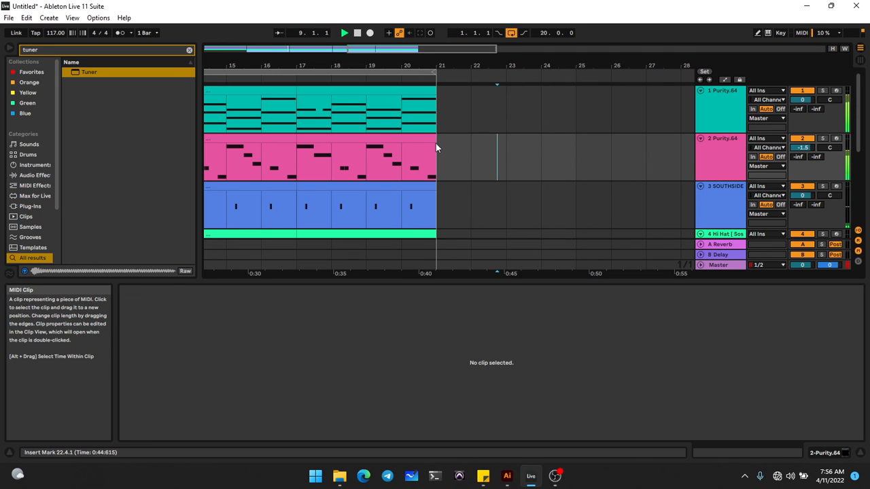
{"action": "scroll", "coordinate": [435, 146], "scroll_direction": "down", "scroll_amount": 3}
{"action": "left_click_drag", "start_coordinate": [437, 161], "coordinate": [408, 162]}
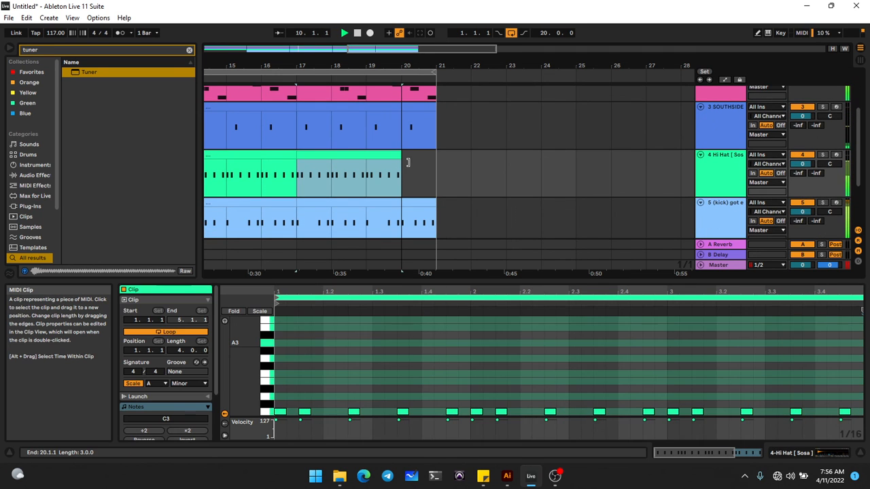
{"action": "left_click", "coordinate": [466, 163]}
Step: Review the whole 20-bar arrangement across all tracks, from the piano down to the 808, during playback
{"action": "scroll", "coordinate": [466, 164], "scroll_direction": "left", "scroll_amount": 5}
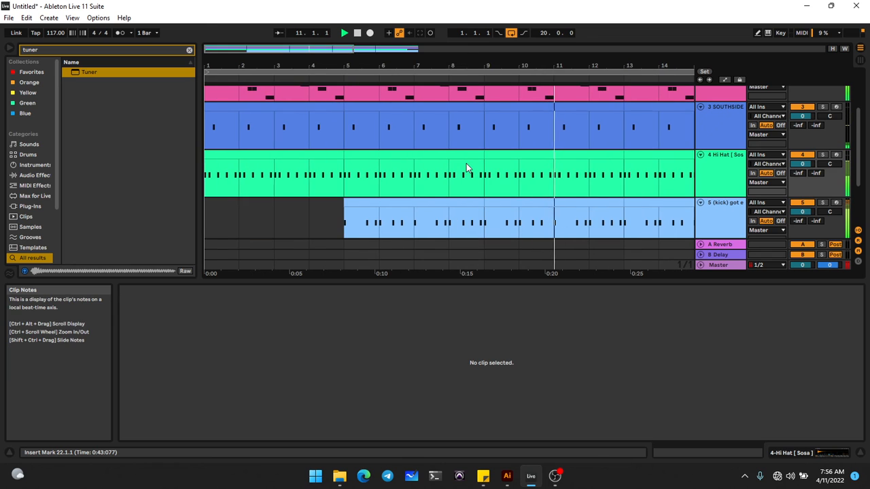
{"action": "scroll", "coordinate": [466, 163], "scroll_direction": "down", "scroll_amount": 2}
{"action": "scroll", "coordinate": [467, 163], "scroll_direction": "down", "scroll_amount": 2}
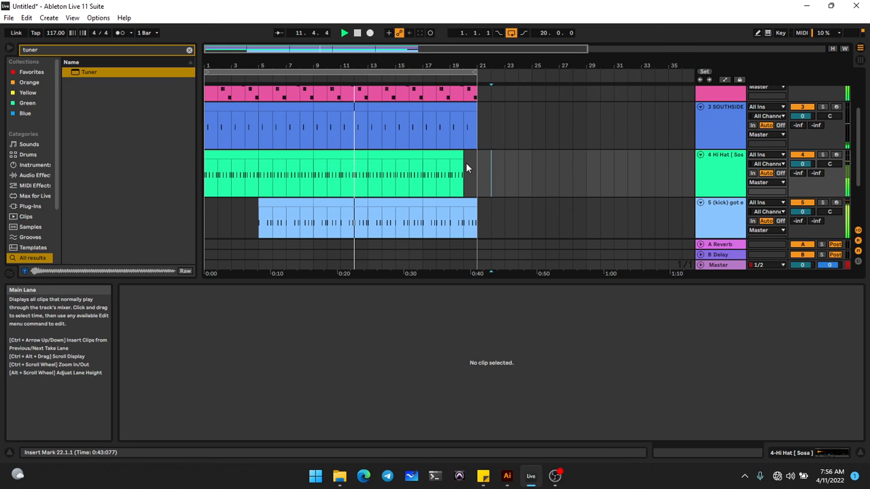
{"action": "scroll", "coordinate": [466, 162], "scroll_direction": "down", "scroll_amount": 3}
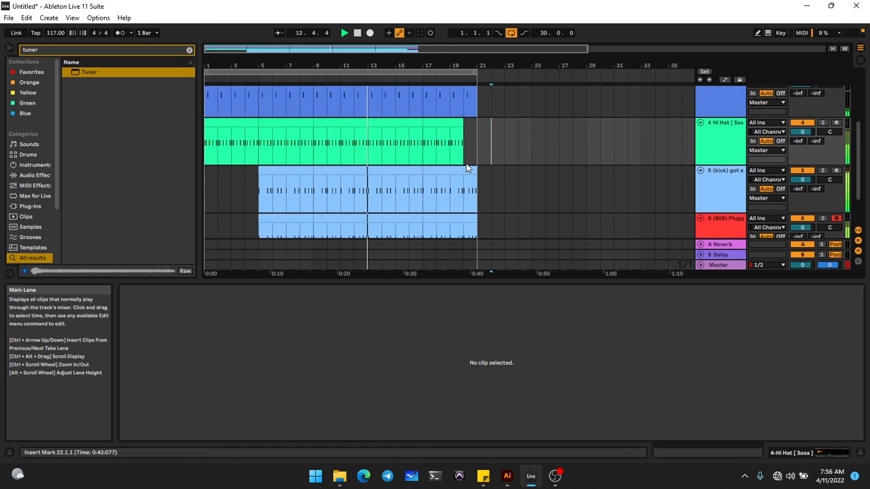
{"action": "scroll", "coordinate": [466, 163], "scroll_direction": "down", "scroll_amount": 1}
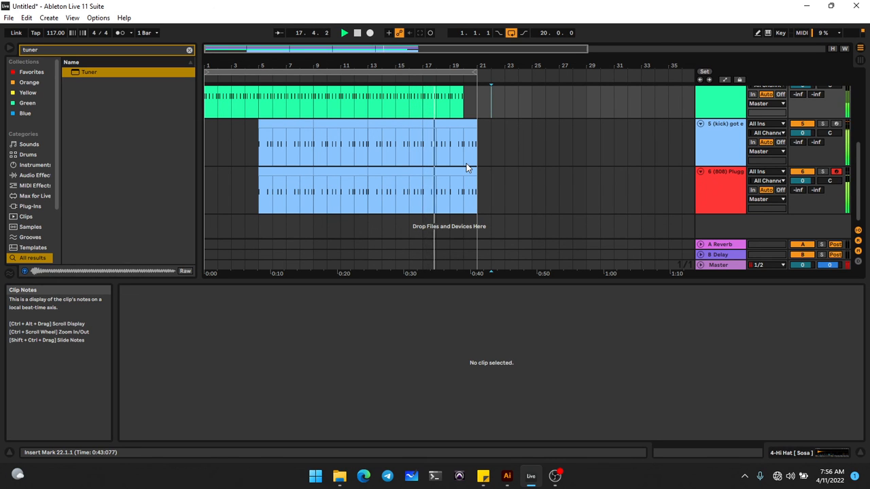
{"action": "scroll", "coordinate": [467, 163], "scroll_direction": "up", "scroll_amount": 5}
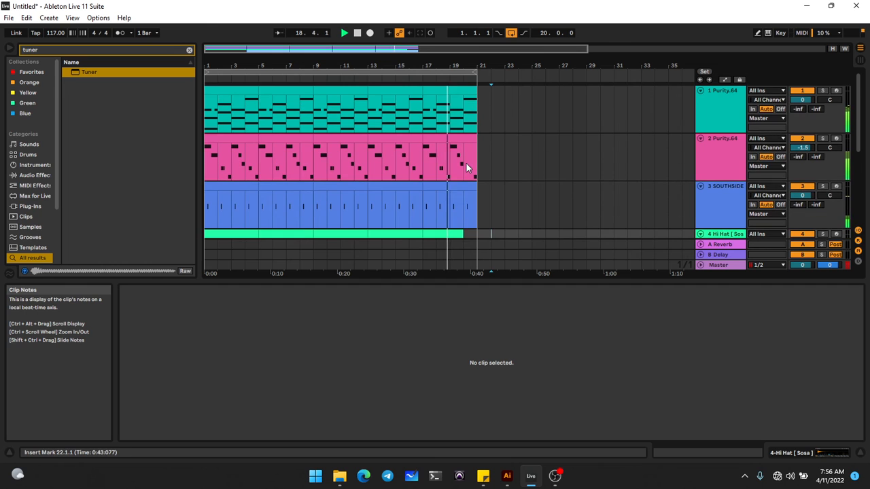
Step: Save the Live Set as "kee goin 2" in the pop Project folder
{"action": "key", "text": "ctrl+s"}
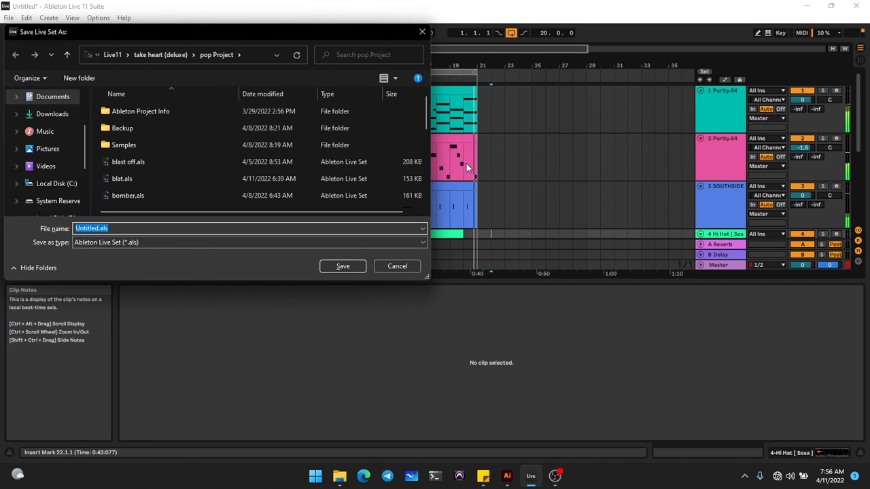
{"action": "type", "text": "kee"}
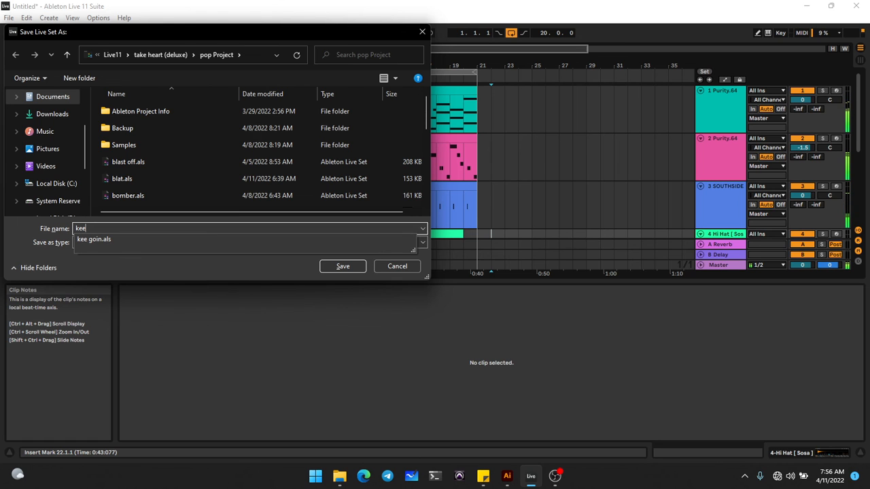
{"action": "type", "text": " goin 2"}
{"action": "key", "text": "Return"}
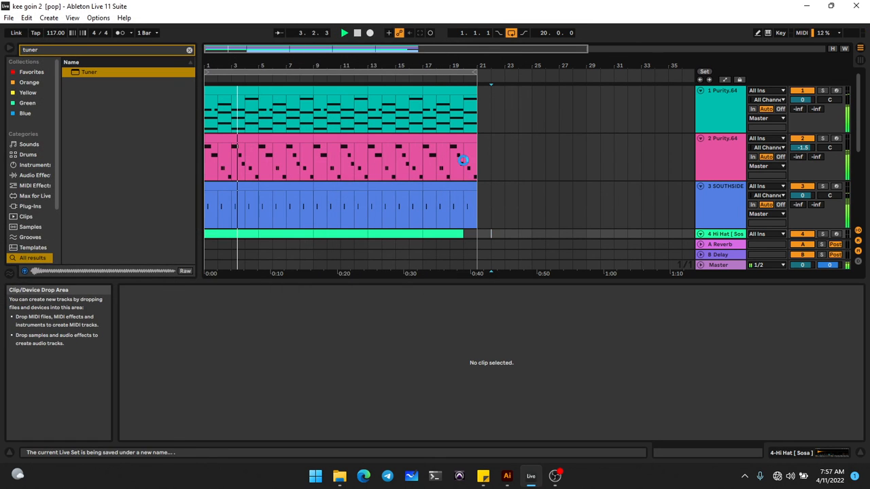
Step: Open the file commands for the saved Live Set
{"action": "left_click", "coordinate": [12, 21]}
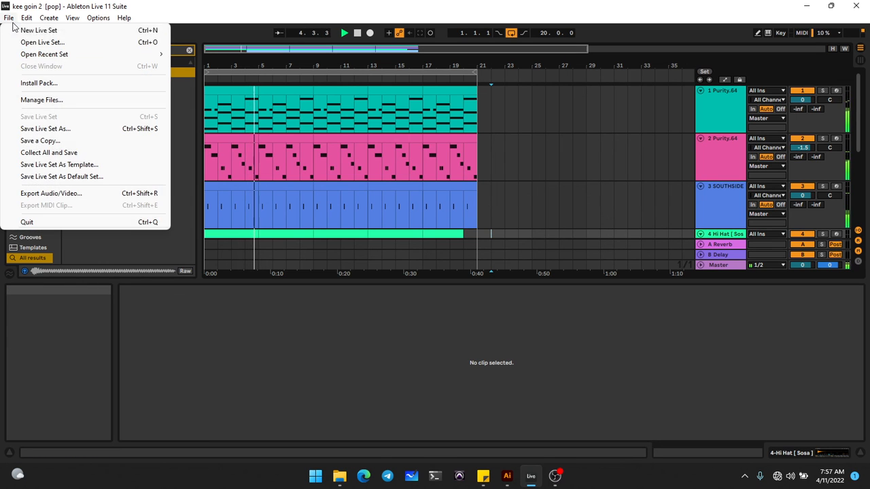